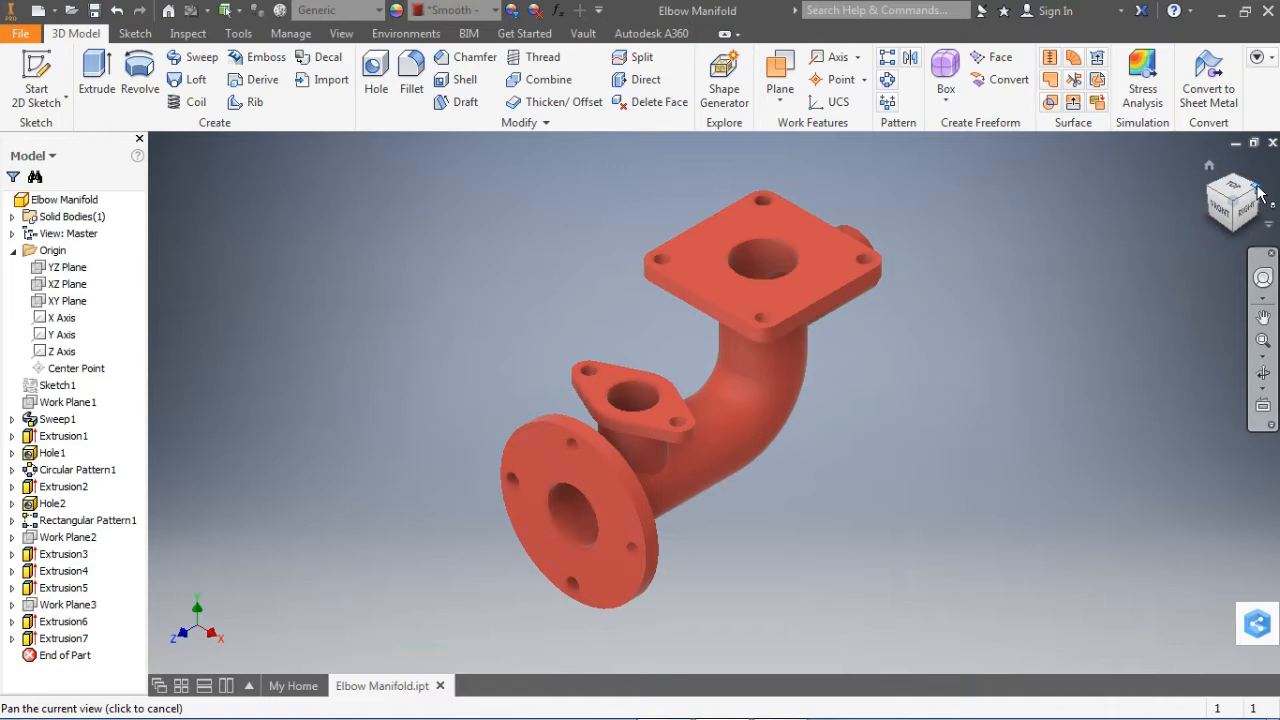
Step: Examine the finished elbow manifold from the front, back and underside, ending in an isometric view
left_click(1257, 187)
left_click(1257, 187)
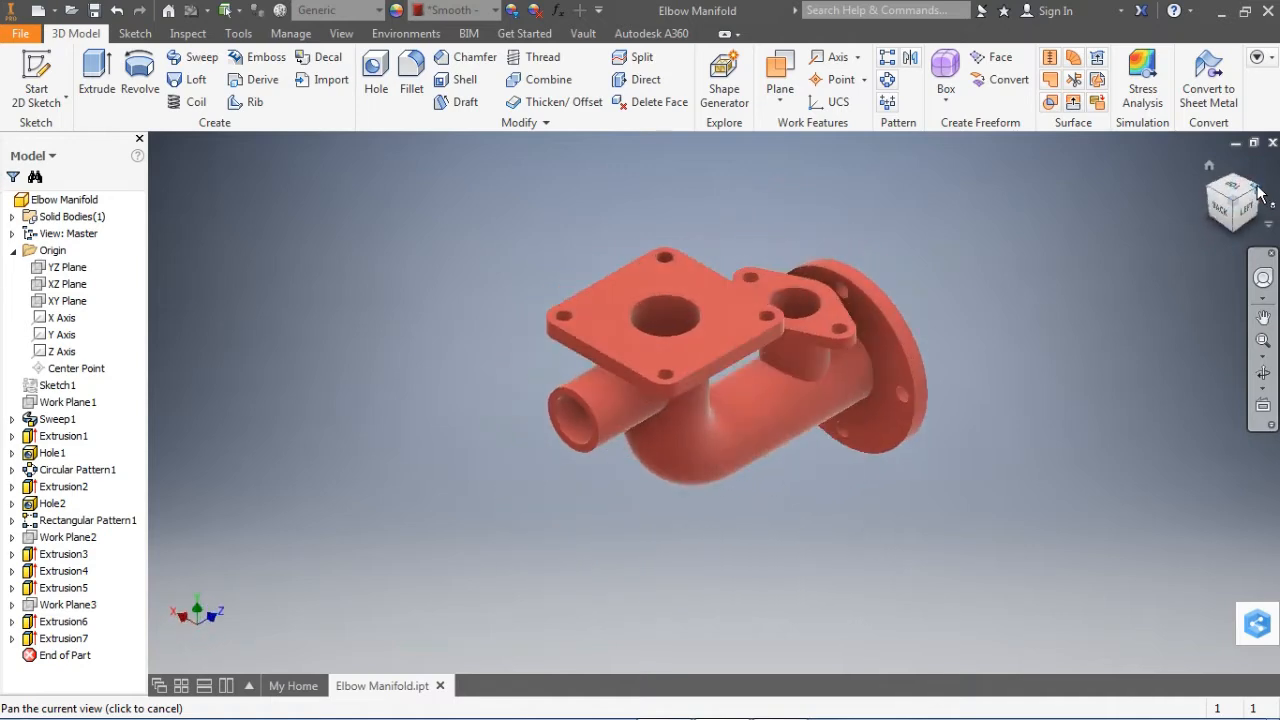
left_click(1258, 195)
left_click(1259, 199)
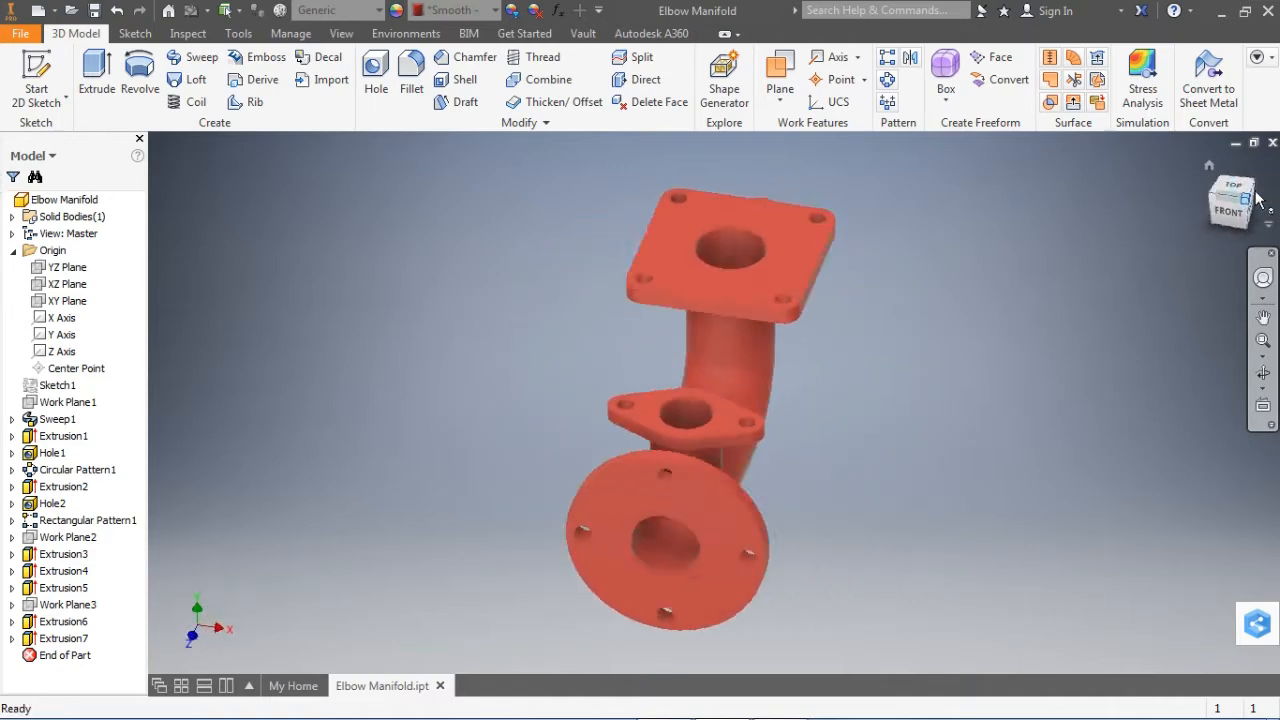
left_click(1258, 199)
left_click(1236, 230)
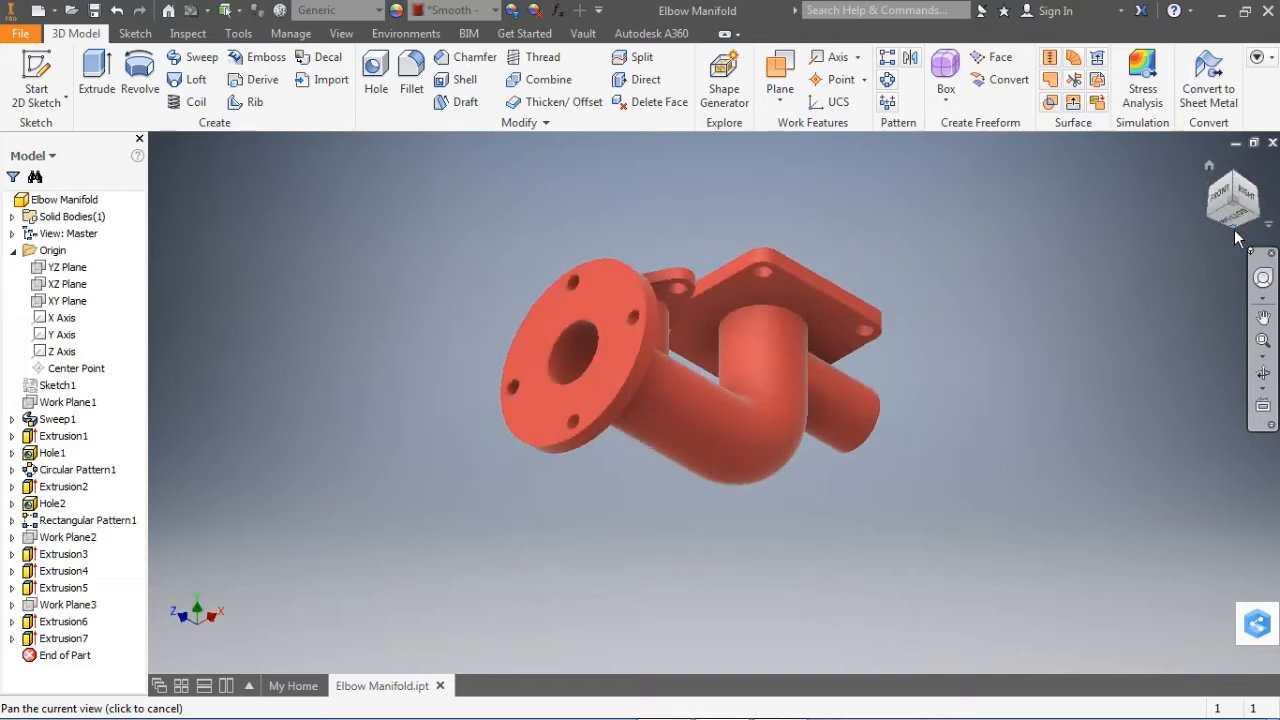
left_click(1236, 232)
left_click(1260, 224)
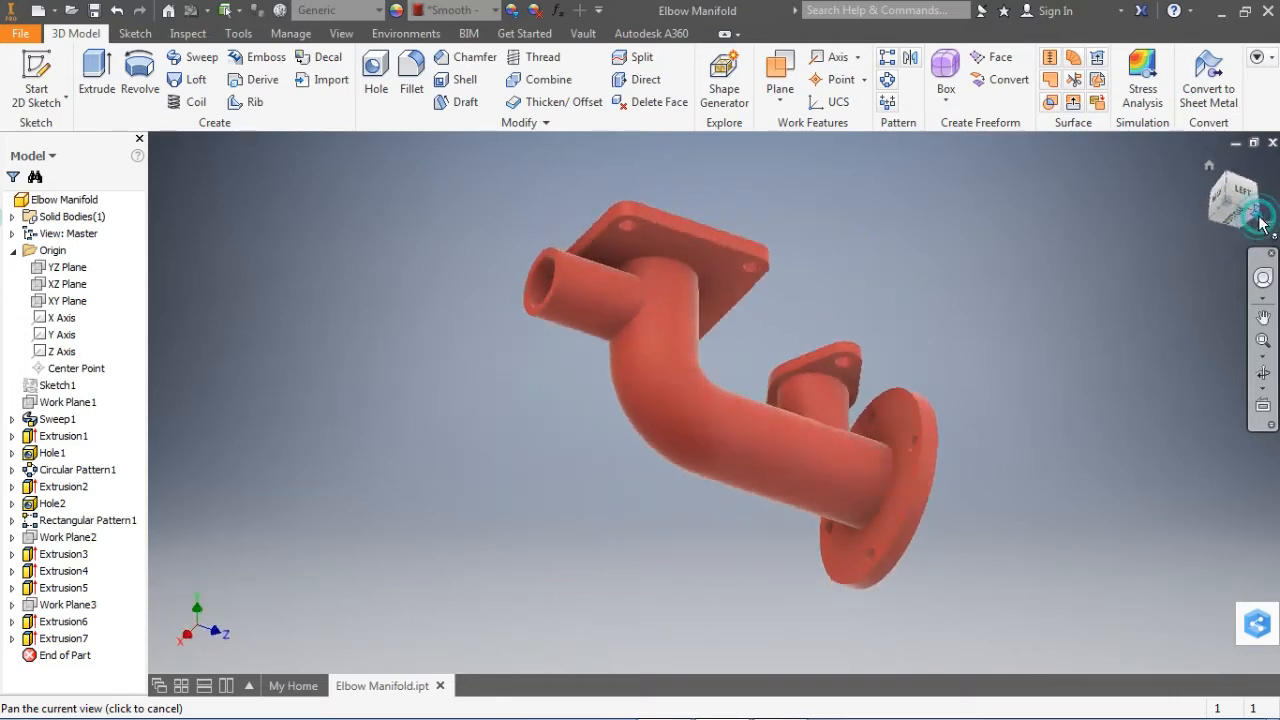
left_click(1258, 218)
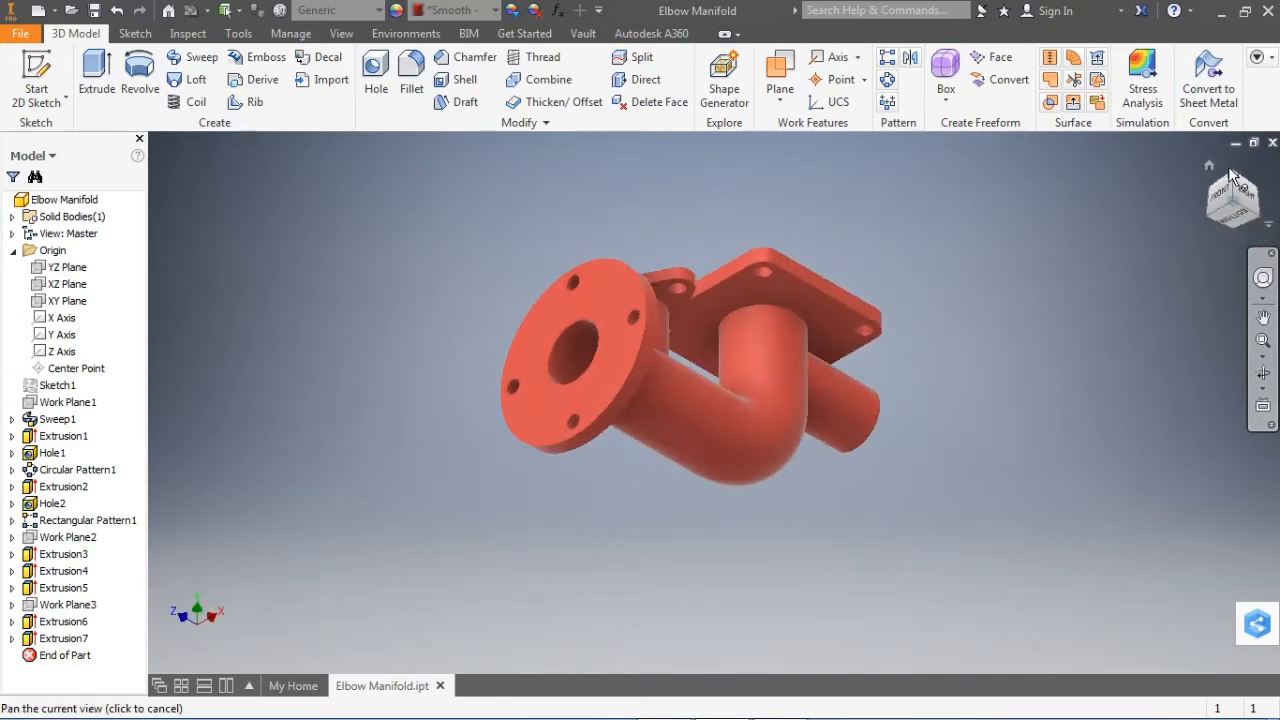
left_click(1236, 174)
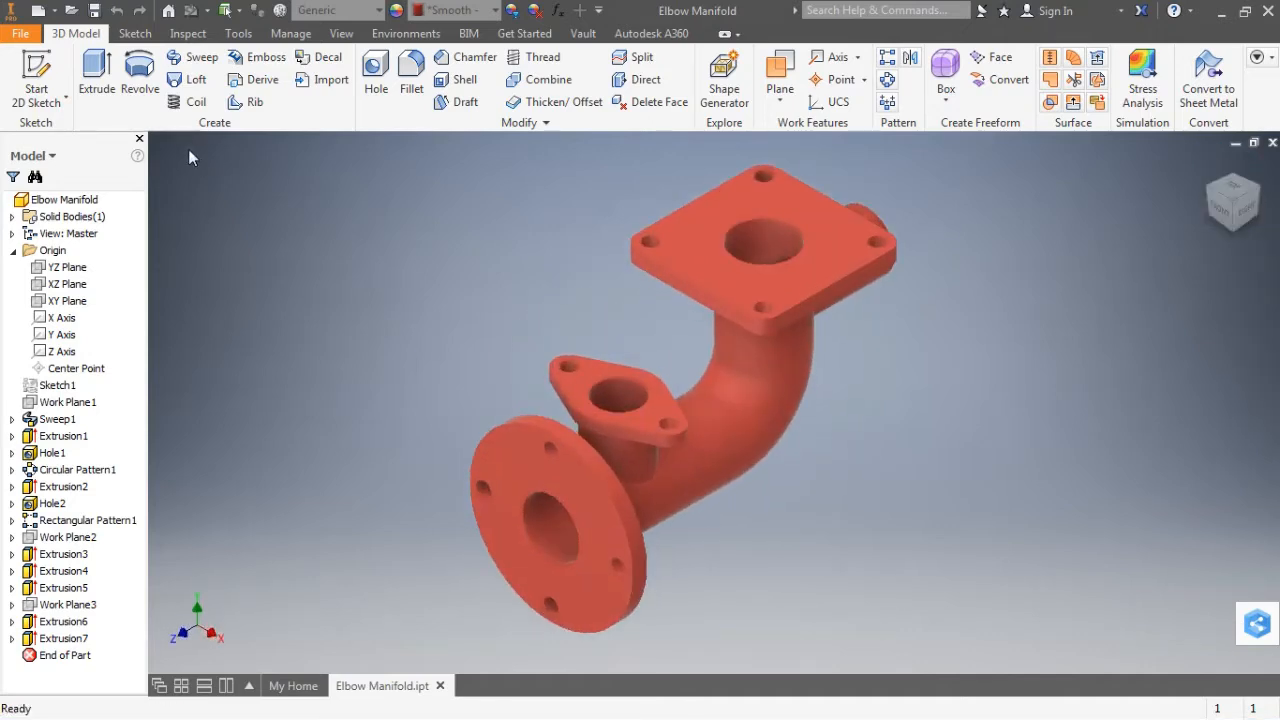
Step: Create a new part file from the English Standard (in).ipt template
left_click(58, 15)
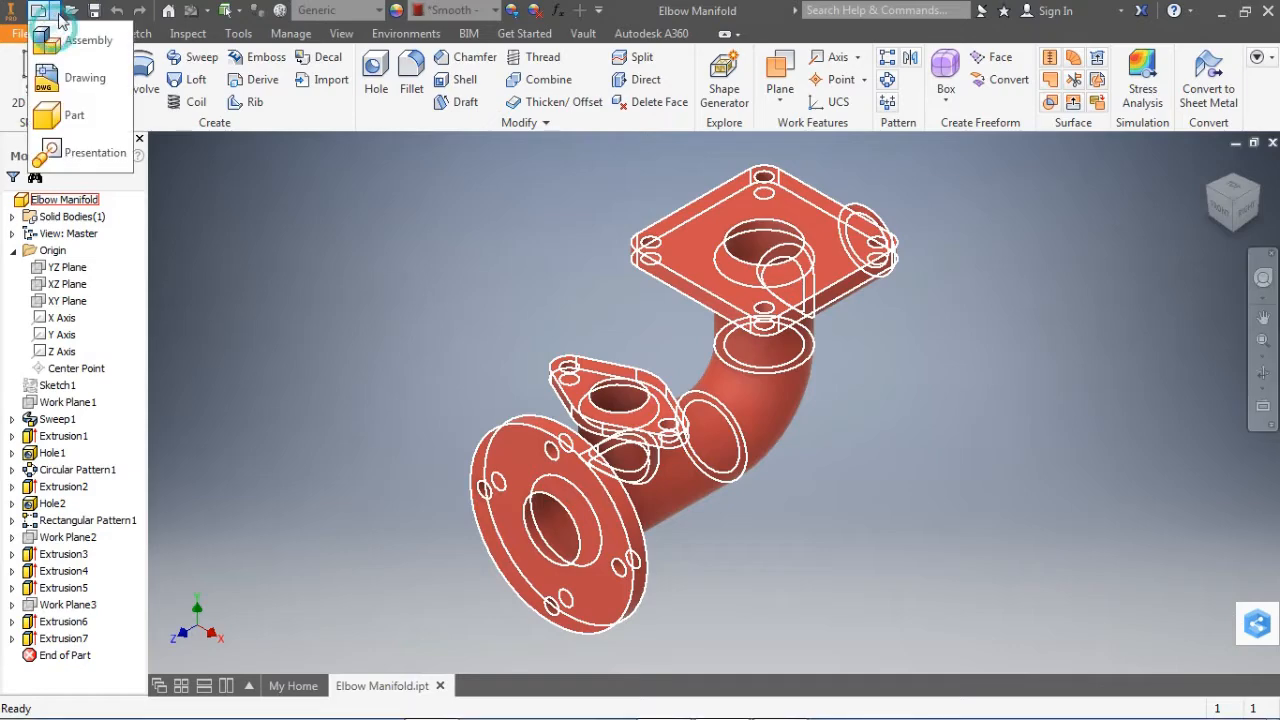
left_click(40, 15)
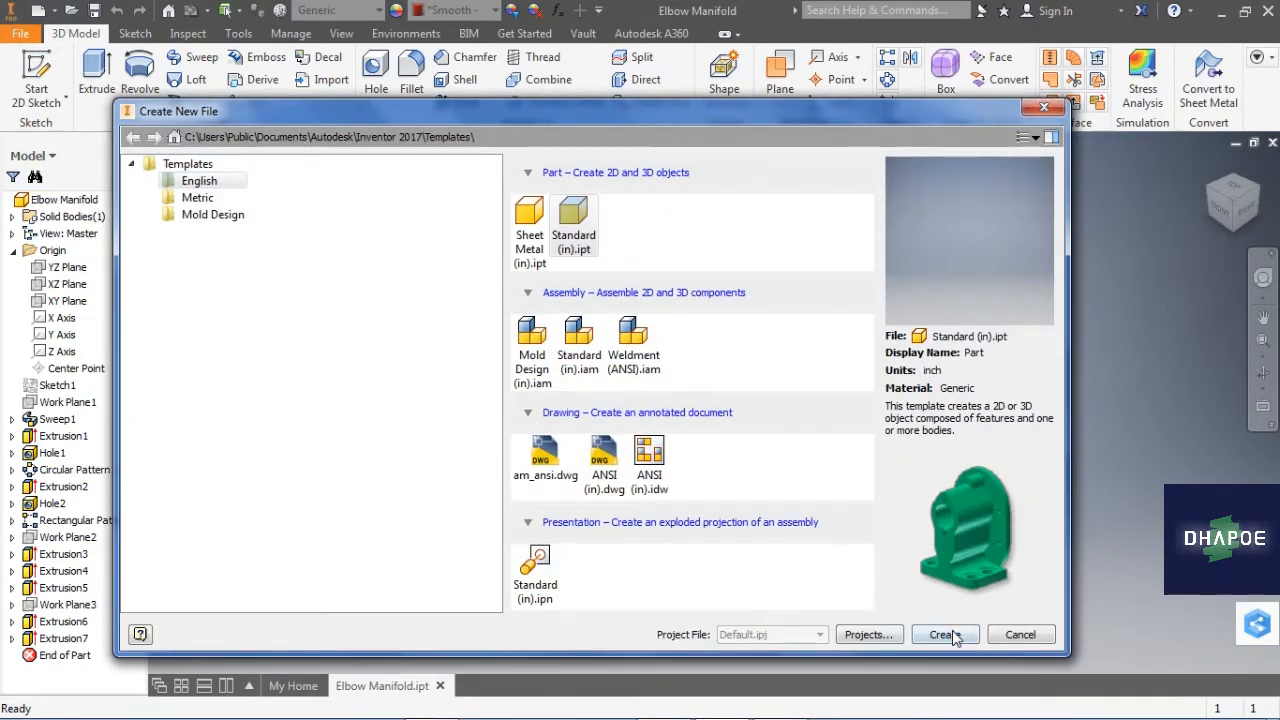
left_click(945, 635)
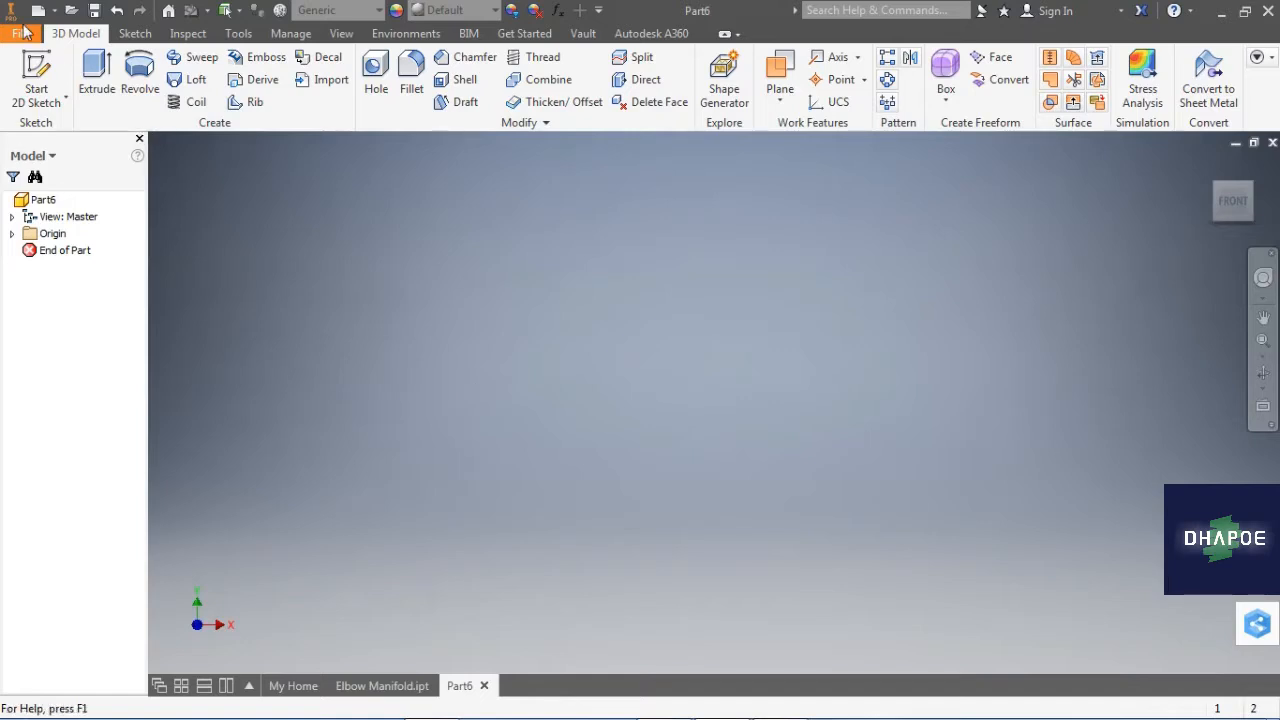
Step: On the YZ plane, sketch an L-shaped path from a horizontal line and a vertical line about 0.375 in tall rising from its end
left_click(36, 80)
left_click(658, 290)
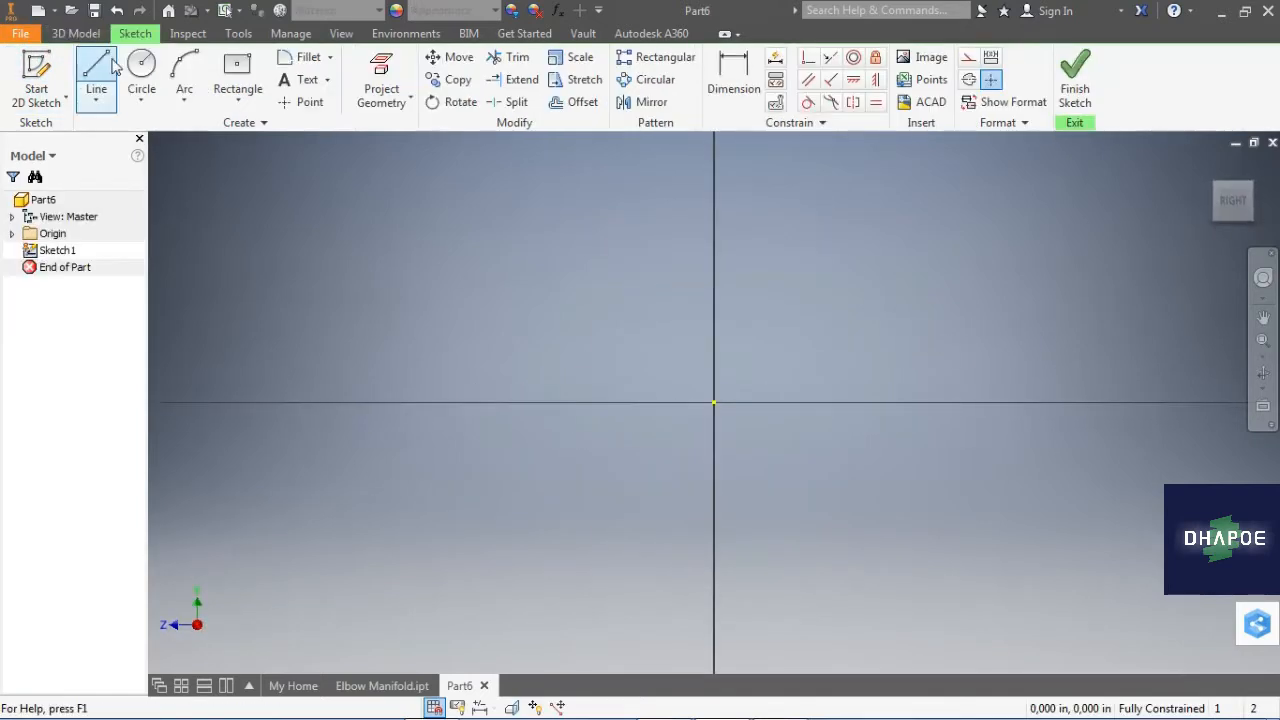
left_click(515, 352)
left_click(828, 352)
left_click(828, 203)
right_click(983, 187)
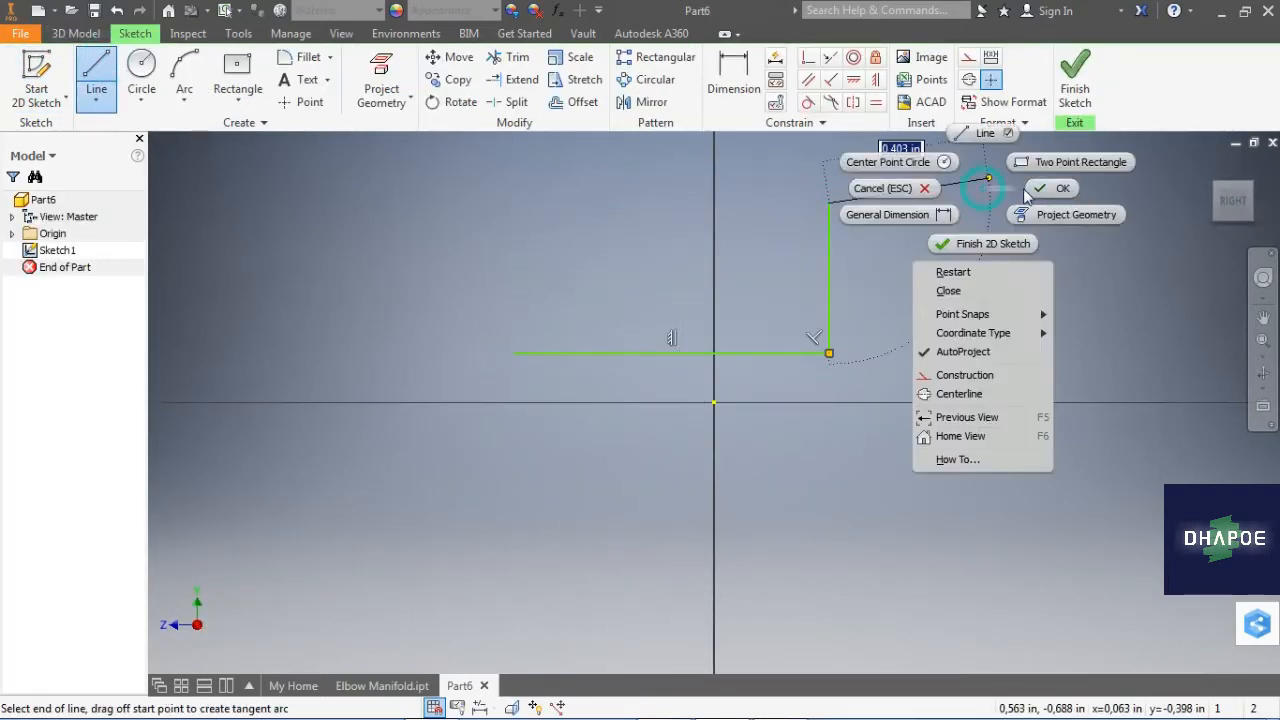
left_click(1064, 188)
Step: Dimension the path's vertical line to 50 in and its horizontal line to 75 in
left_click(738, 65)
left_click(895, 262)
type("50")
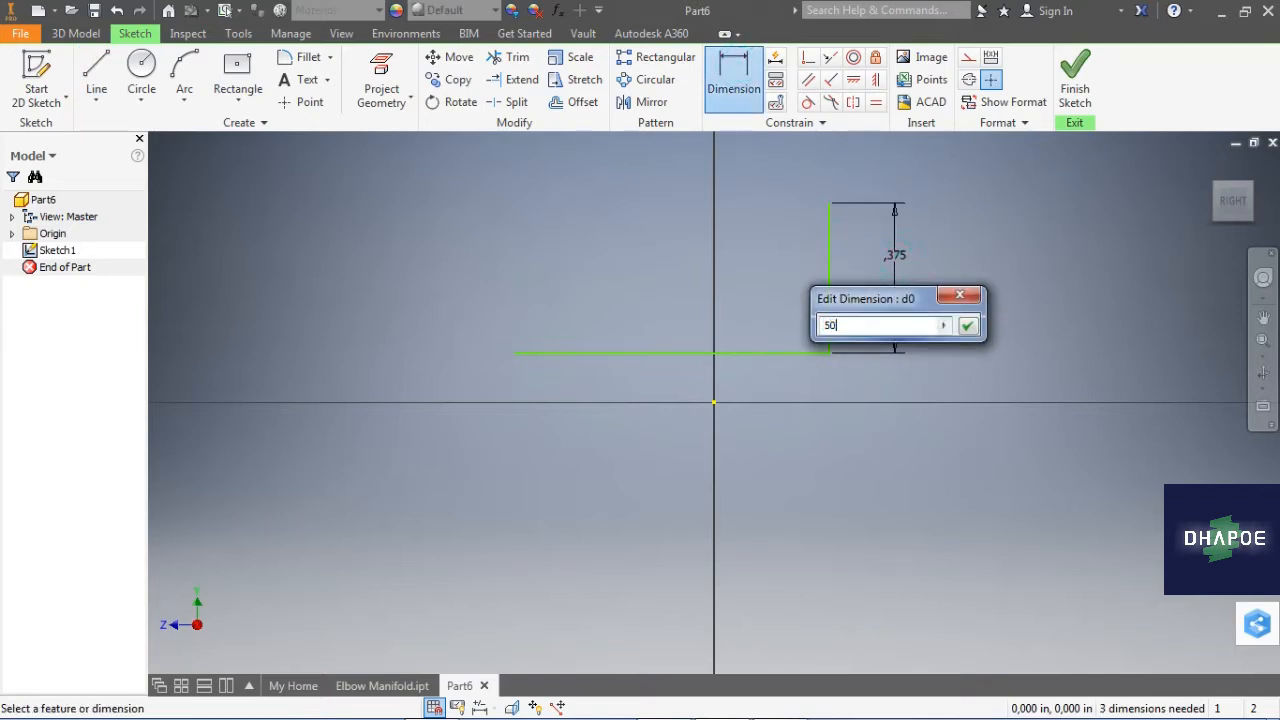
key("Return")
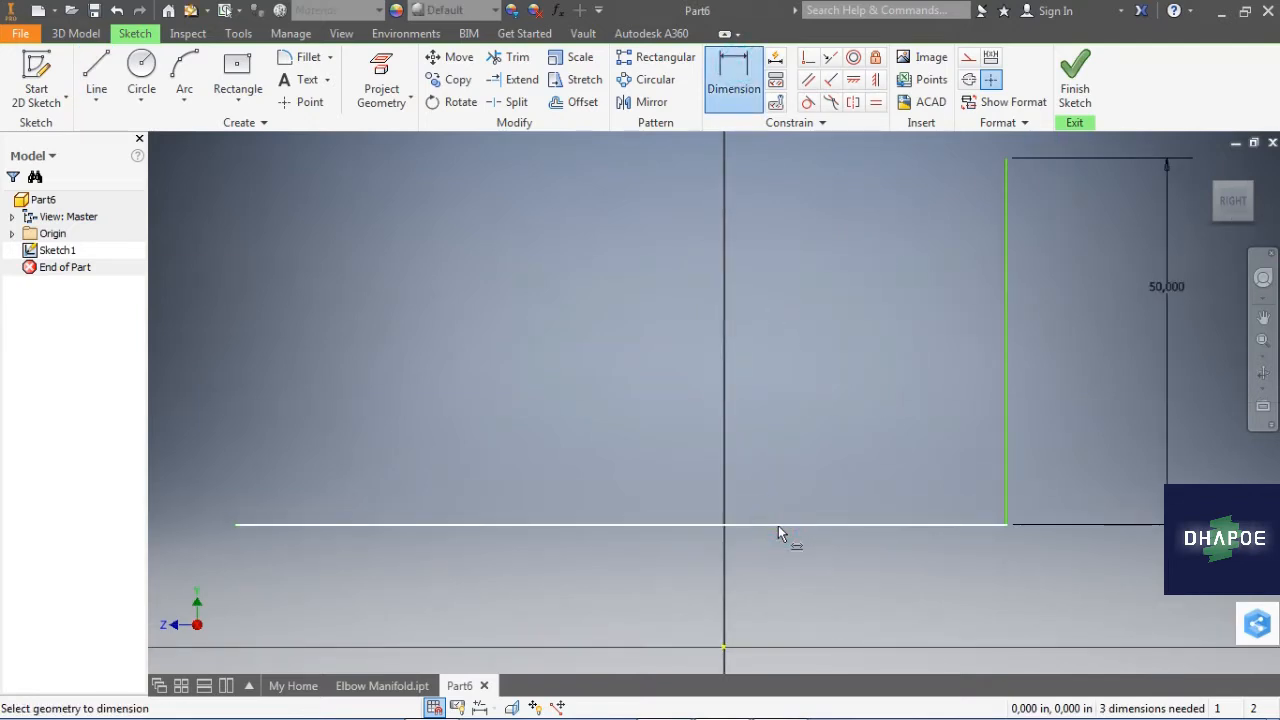
left_click(778, 525)
left_click(754, 477)
type("75")
key("Return")
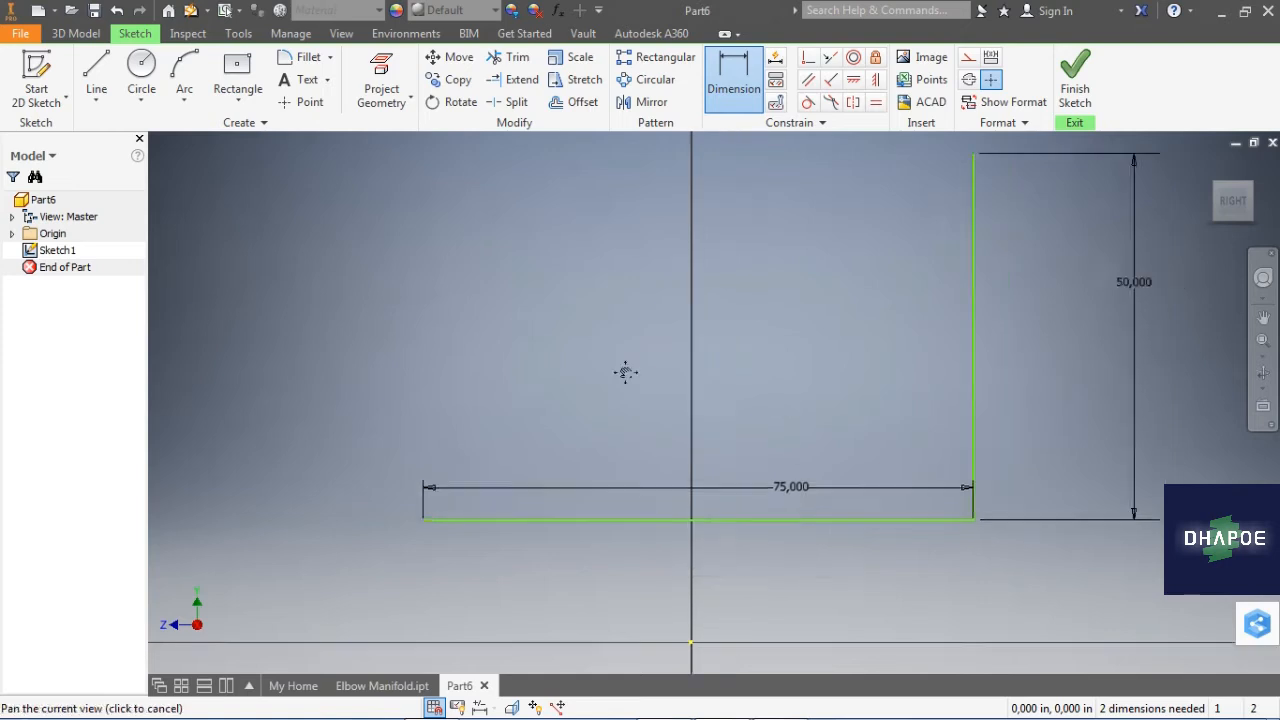
Step: Round the corner between the horizontal and vertical lines with an 18.75 in sketch fillet
middle_click_drag(625, 372, 379, 330)
left_click(304, 64)
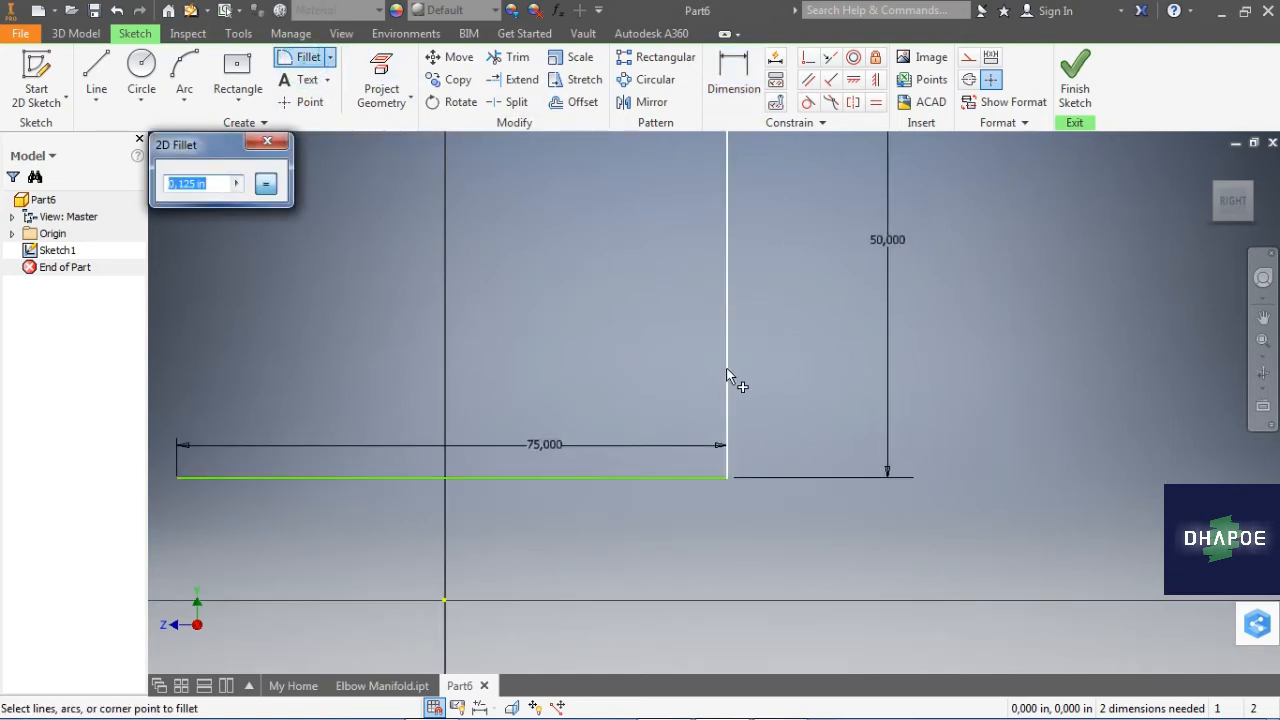
type("18.")
key("Escape")
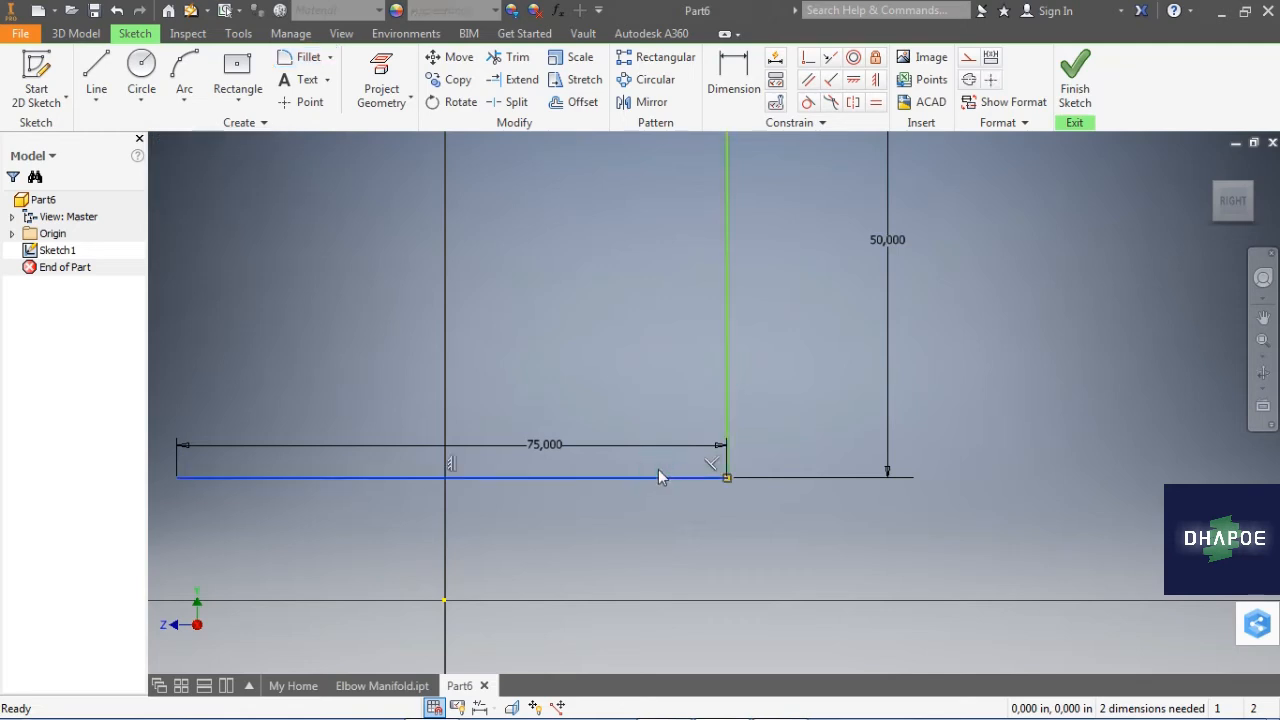
left_click(304, 57)
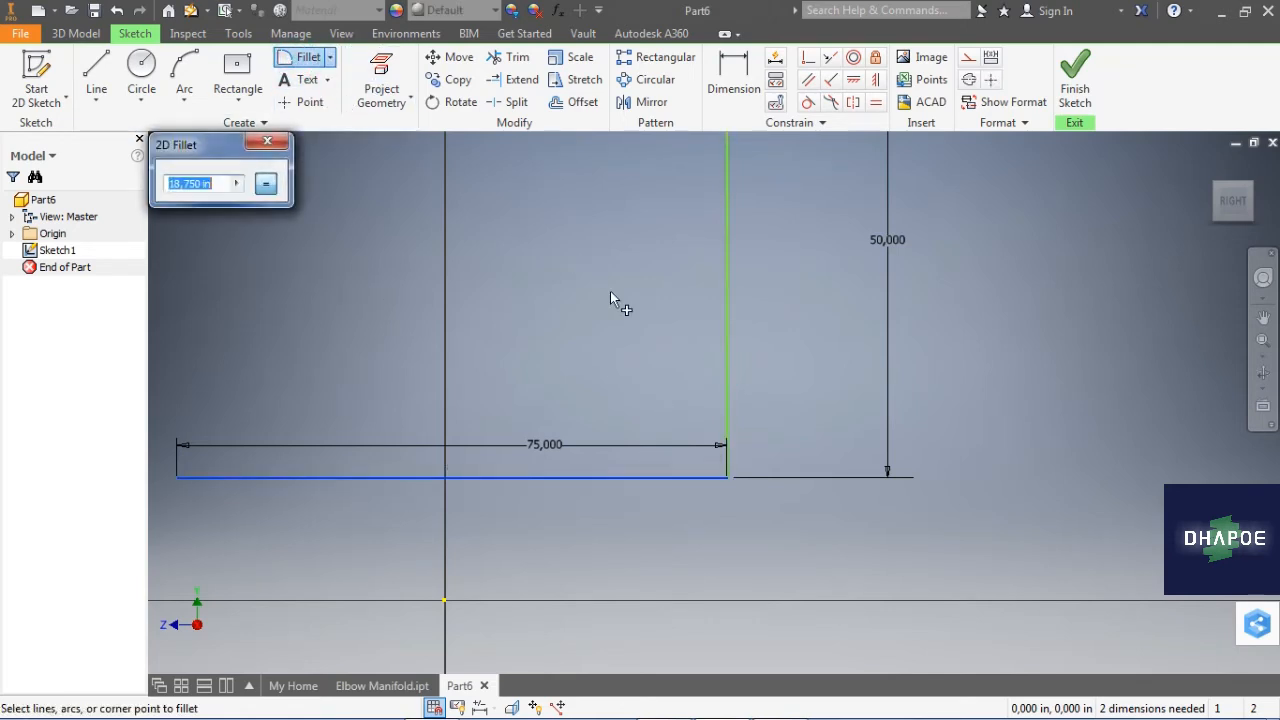
left_click(727, 371)
right_click(820, 270)
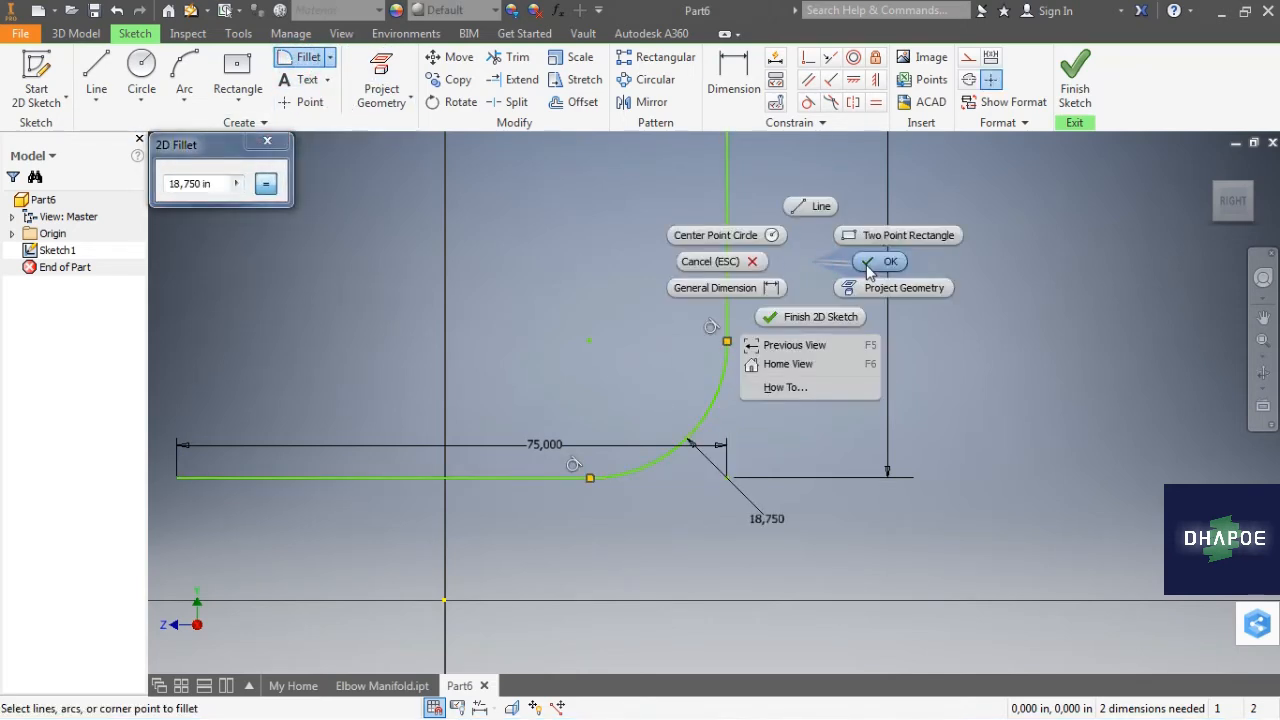
left_click(868, 263)
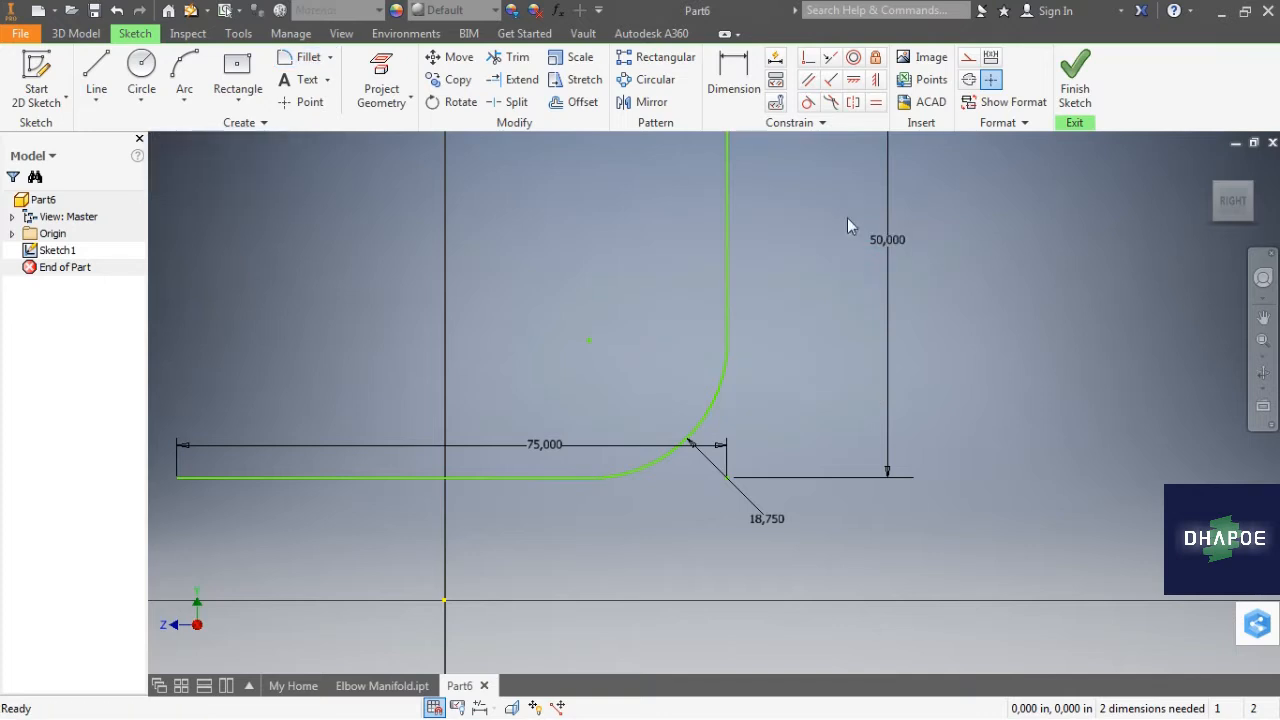
Step: Constrain both path lines coincident with the origin so they lie on the axes, and finish the sketch
left_click(488, 479)
left_click(444, 599)
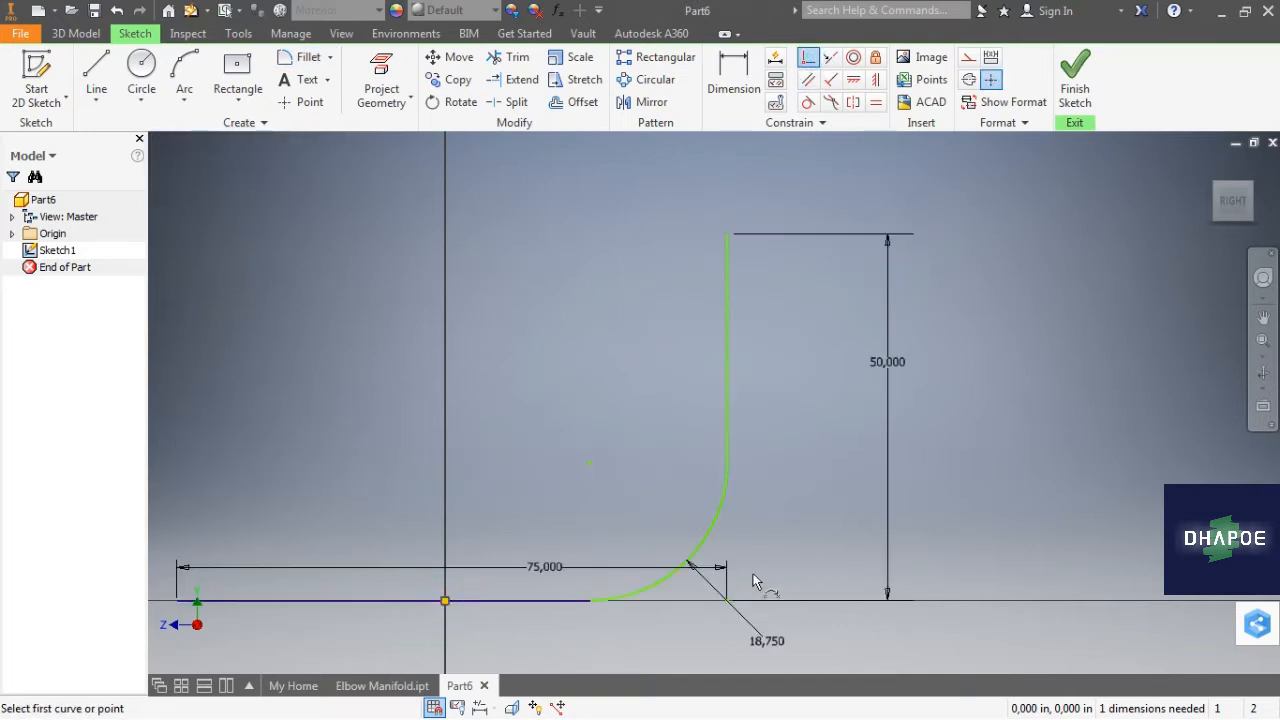
left_click(449, 604)
right_click(806, 369)
left_click(898, 373)
scroll(811, 395, "up", 3)
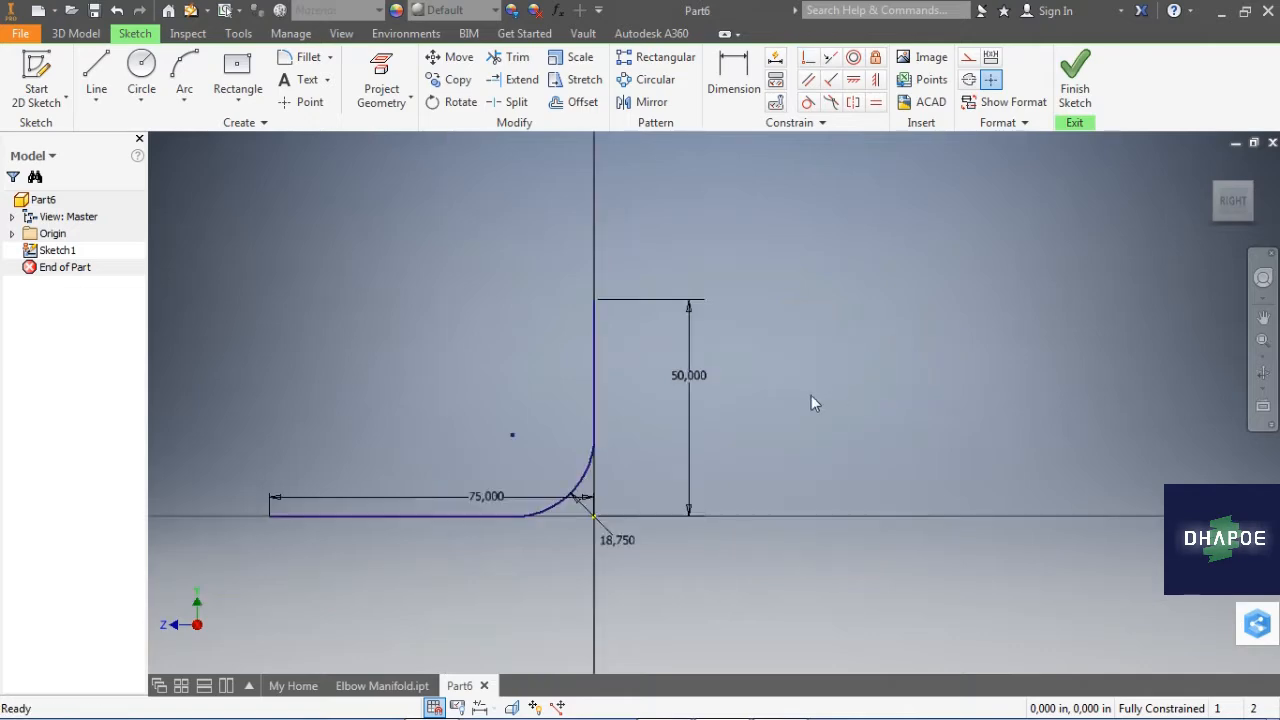
middle_click_drag(811, 395, 853, 385)
left_click(1075, 80)
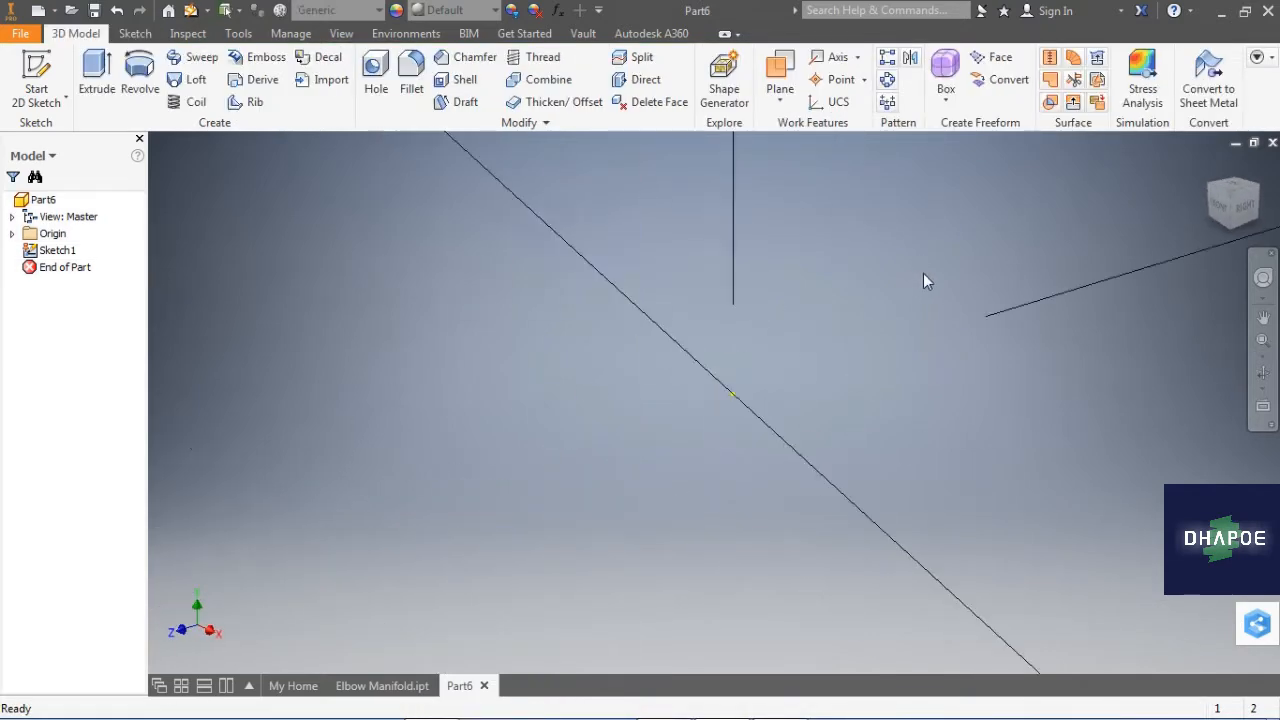
Step: Create a work plane perpendicular to the path's horizontal line at its free endpoint
scroll(918, 280, "up", 5)
mouse_move(906, 296)
middle_mouse_down()
mouse_move(846, 376)
mouse_move(735, 398)
middle_mouse_up()
scroll(703, 365, "down", 3)
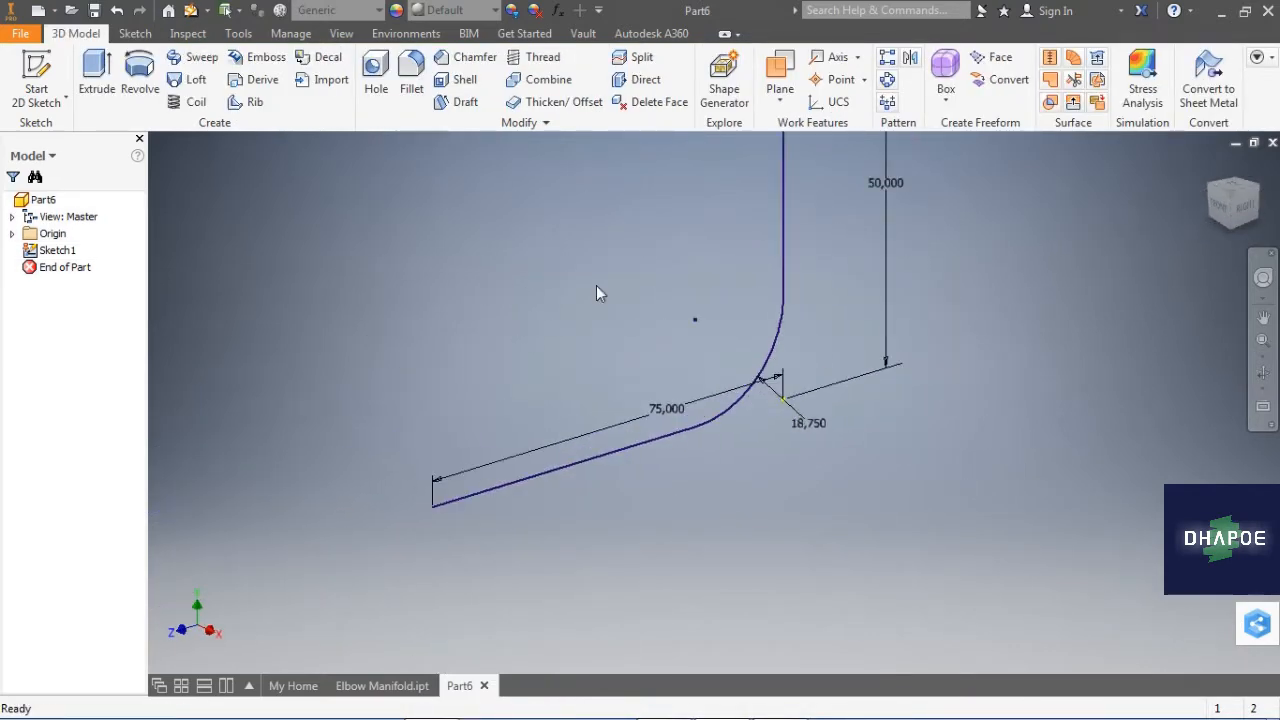
left_click(775, 75)
left_click(562, 470)
left_click(433, 505)
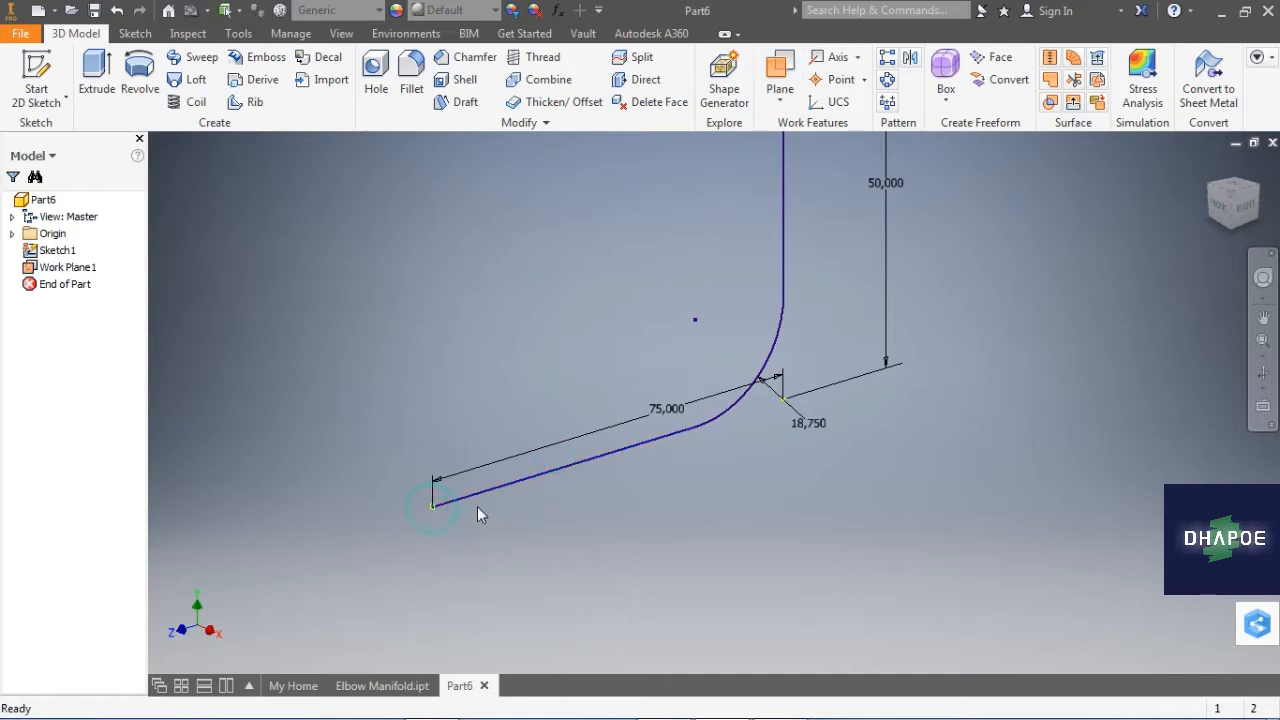
Step: Sketch two concentric circles on the new work plane, centred on the path's endpoint, the outer about 42.7 in in diameter
right_click(46, 266)
left_click(85, 345)
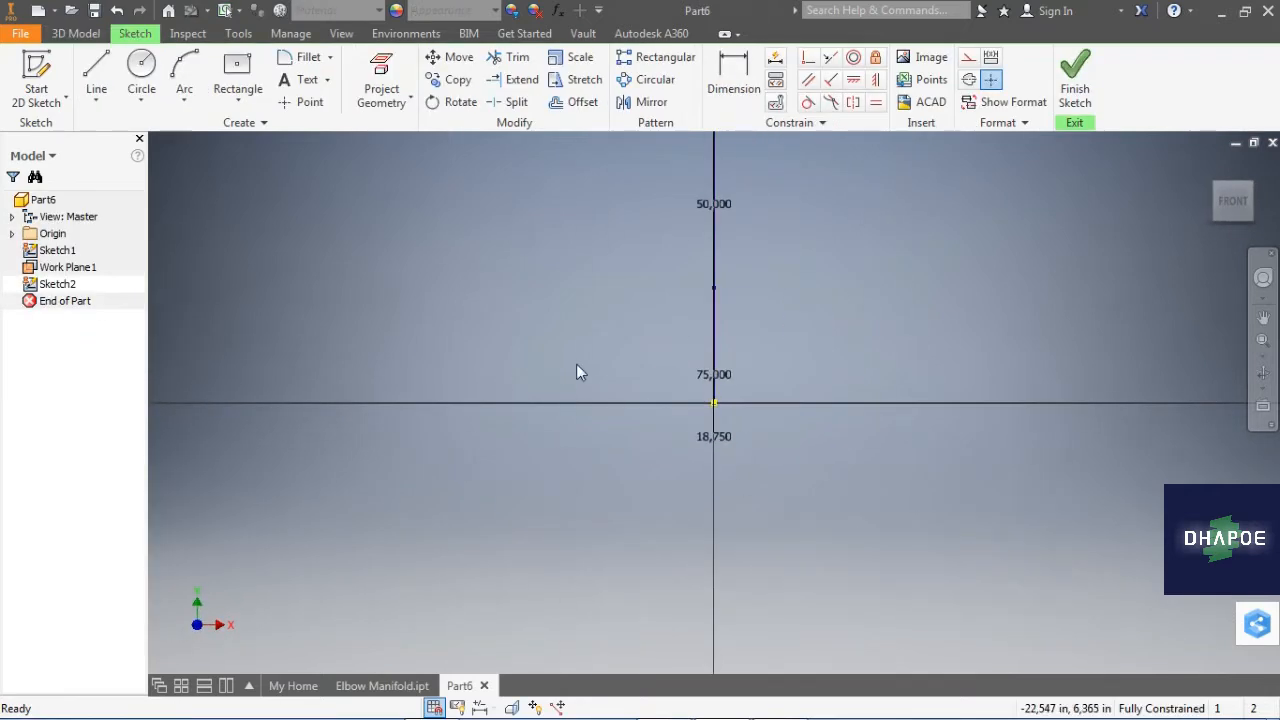
key("c")
left_click(713, 402)
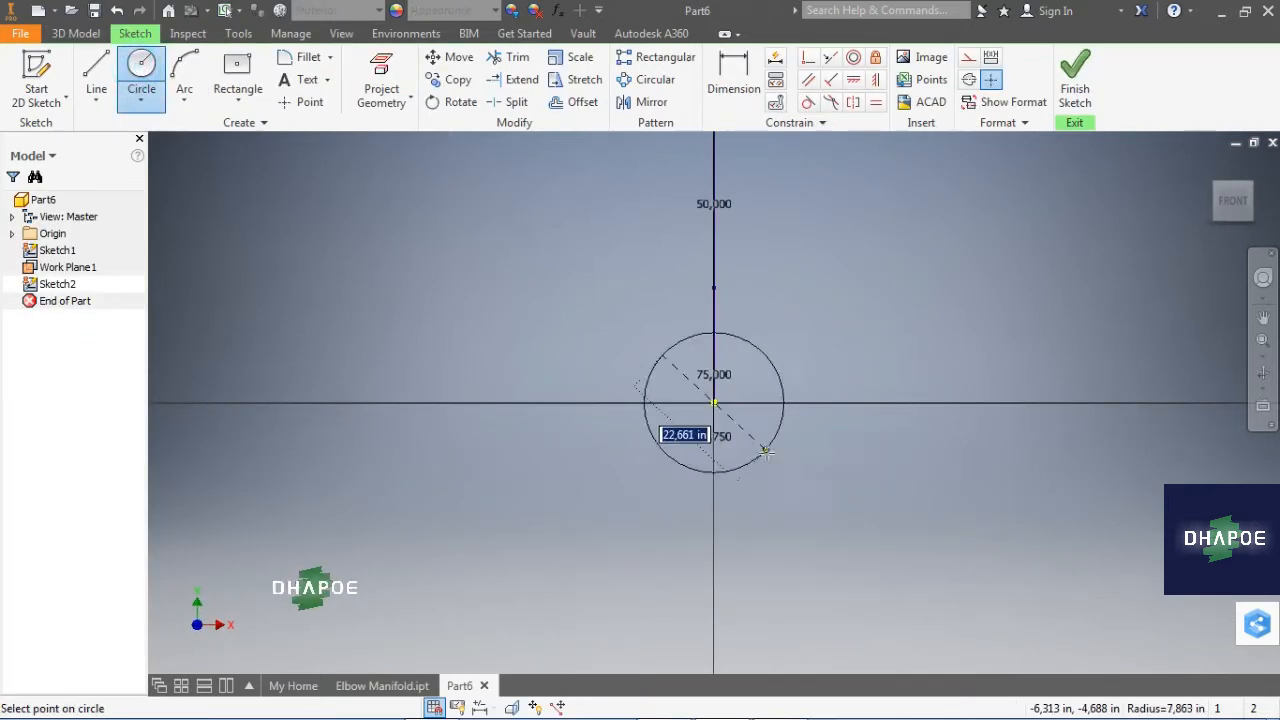
left_click(802, 499)
left_click(713, 402)
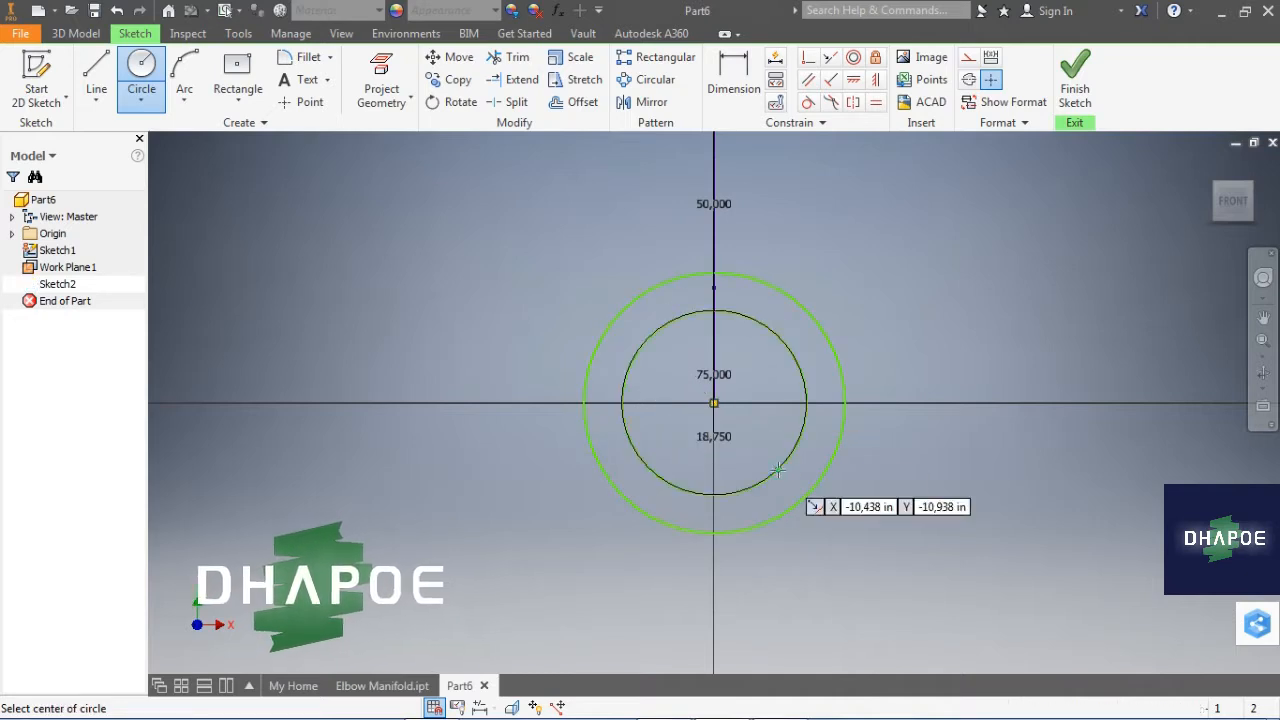
left_click(795, 365)
Step: Dimension the outer circle's diameter to 25 in and the inner circle's to 20 in, and finish the sketch
left_click(738, 95)
left_click(805, 310)
left_click(907, 297)
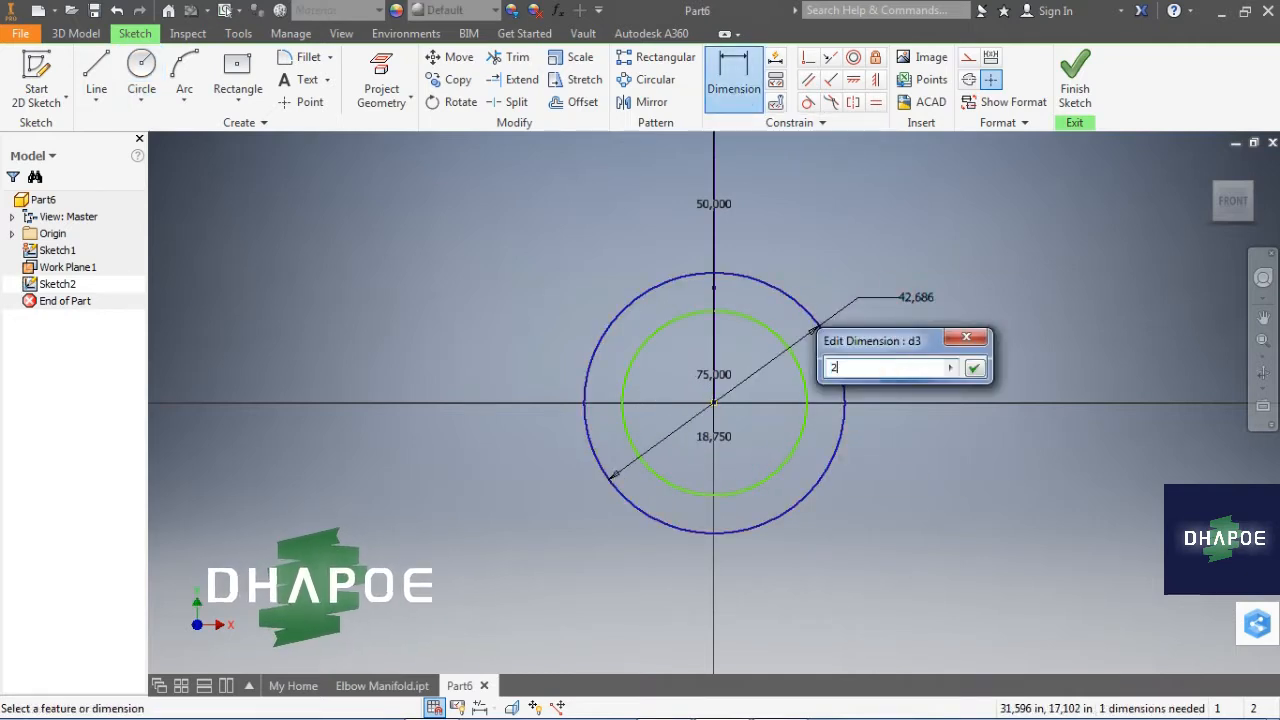
type("25")
key("Return")
left_click(742, 368)
left_click(888, 435)
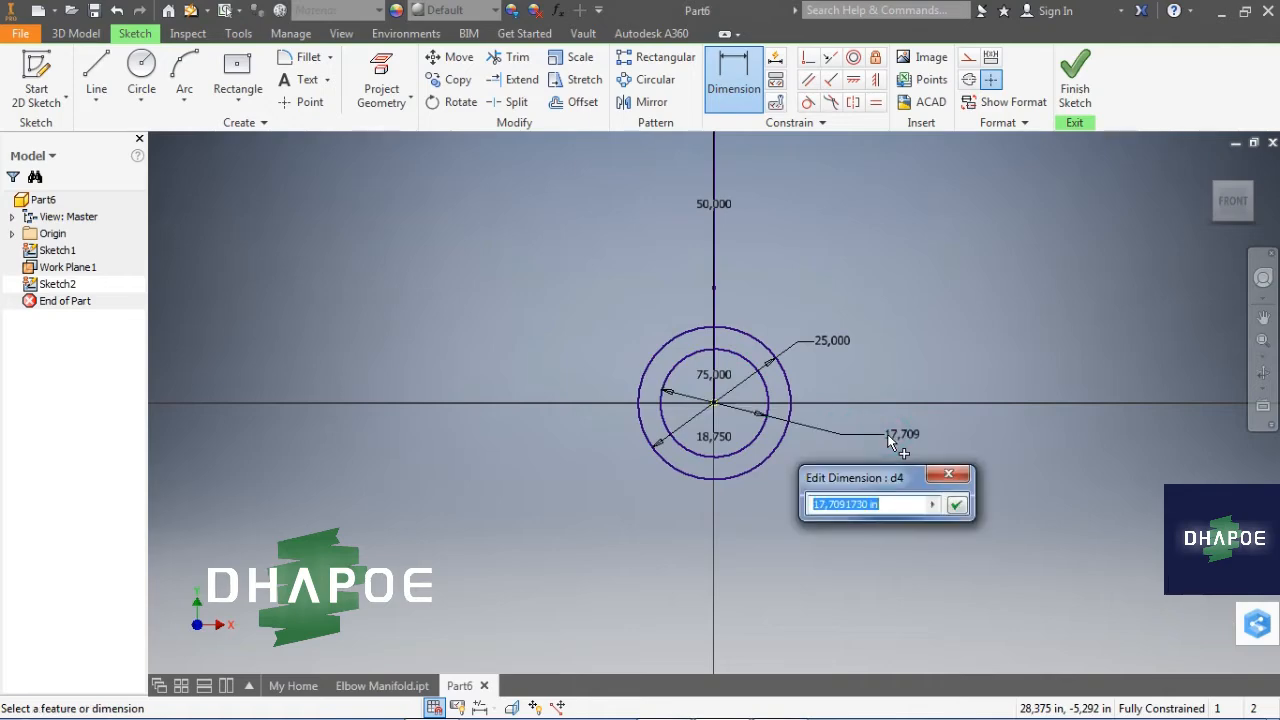
type("20")
key("Return")
left_click(1075, 105)
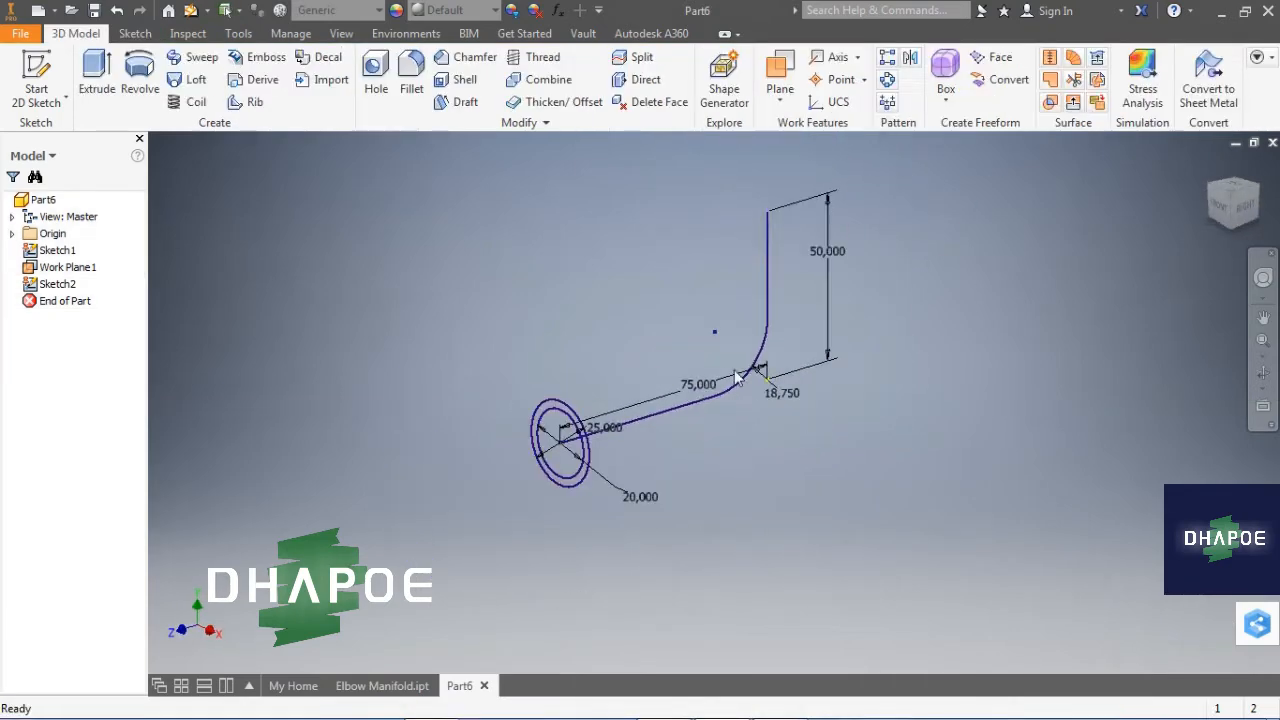
Step: Sweep the ring between the two circles along the L-shaped path to form a solid hollow elbow pipe
left_click(195, 57)
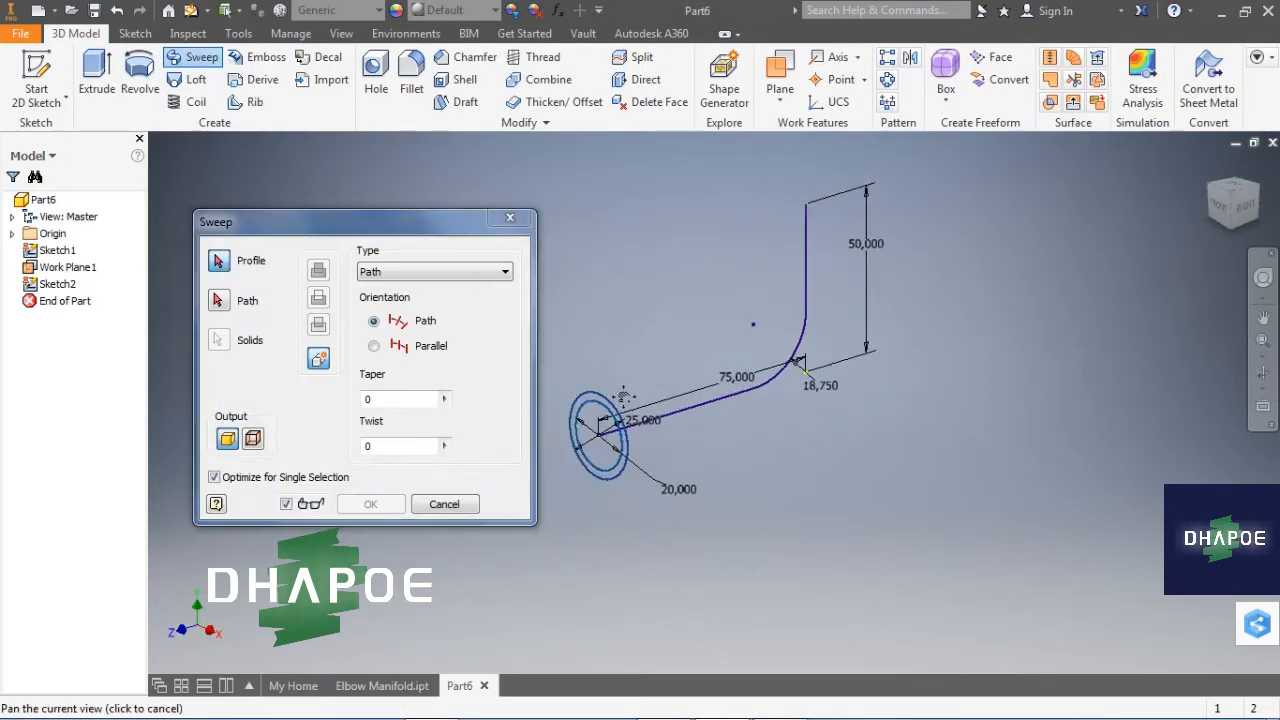
scroll(510, 440, "down", 3)
left_click(778, 411)
scroll(765, 358, "up", 3)
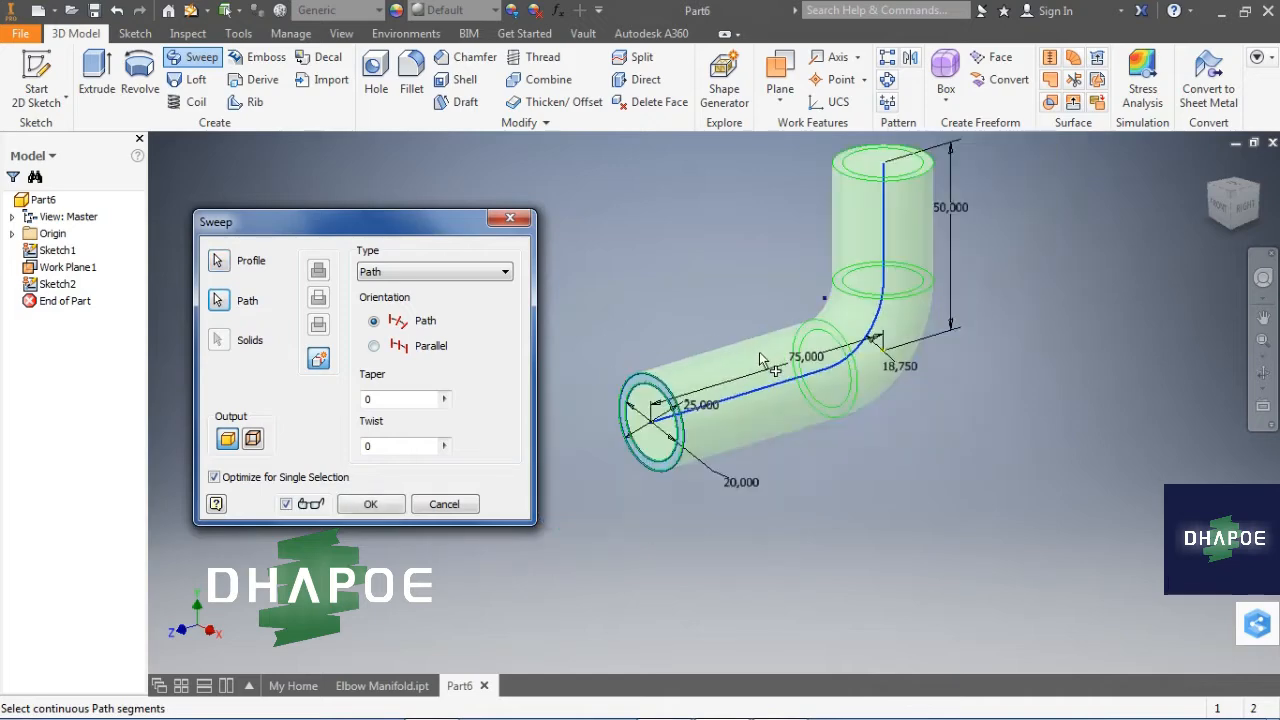
middle_click_drag(765, 358, 716, 414)
left_click(1223, 207)
left_click(1250, 184)
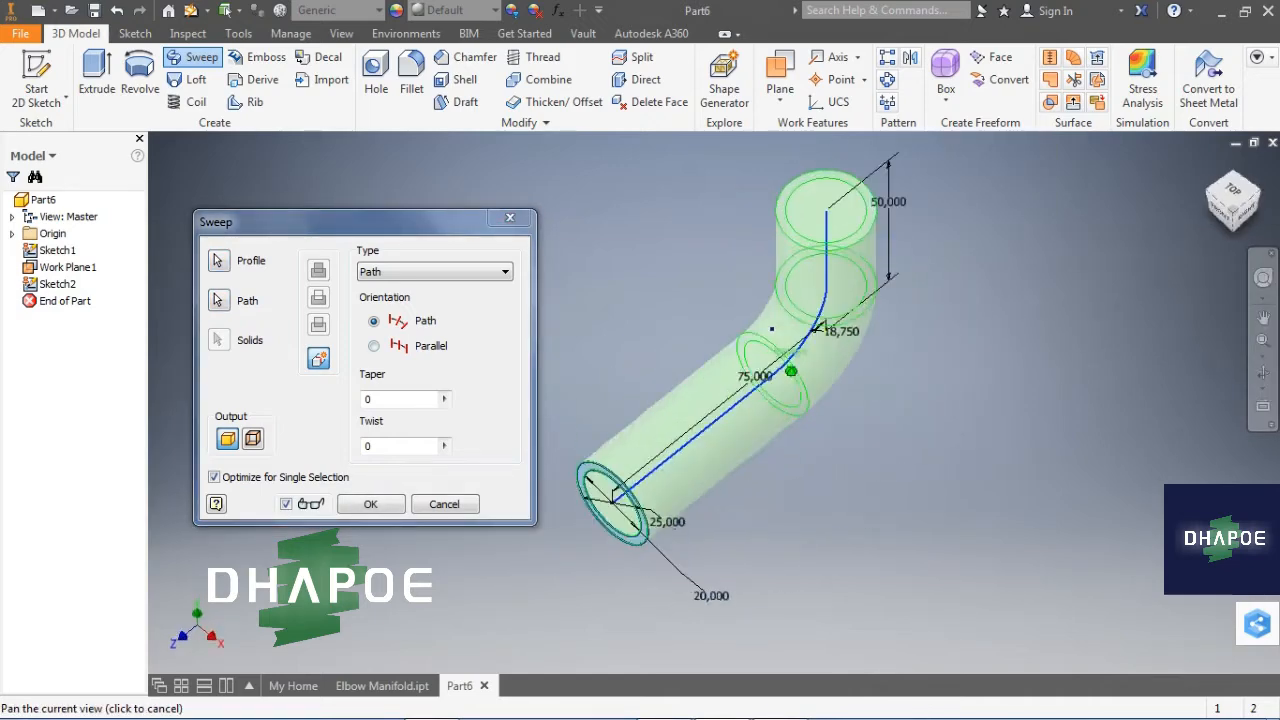
left_click(371, 504)
Step: On the horizontal pipe's open end face, sketch a 57.5 in diameter circle centred on the bore
left_click(36, 75)
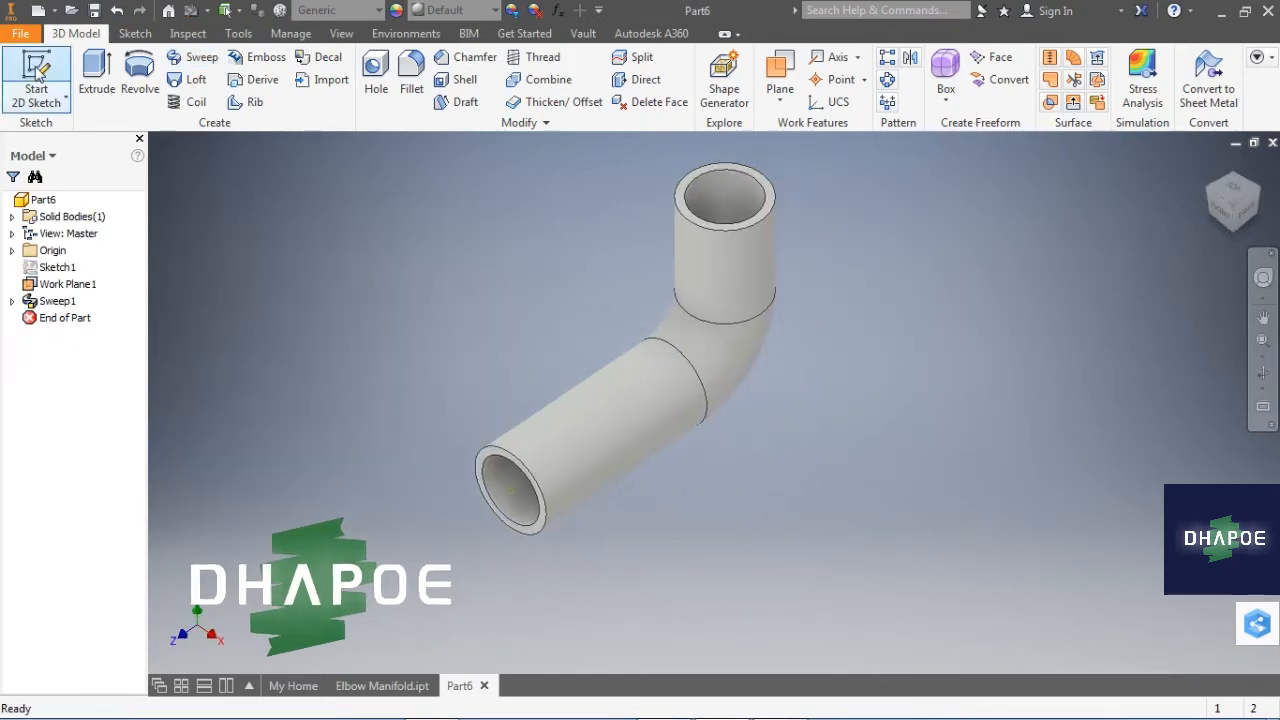
left_click(491, 453)
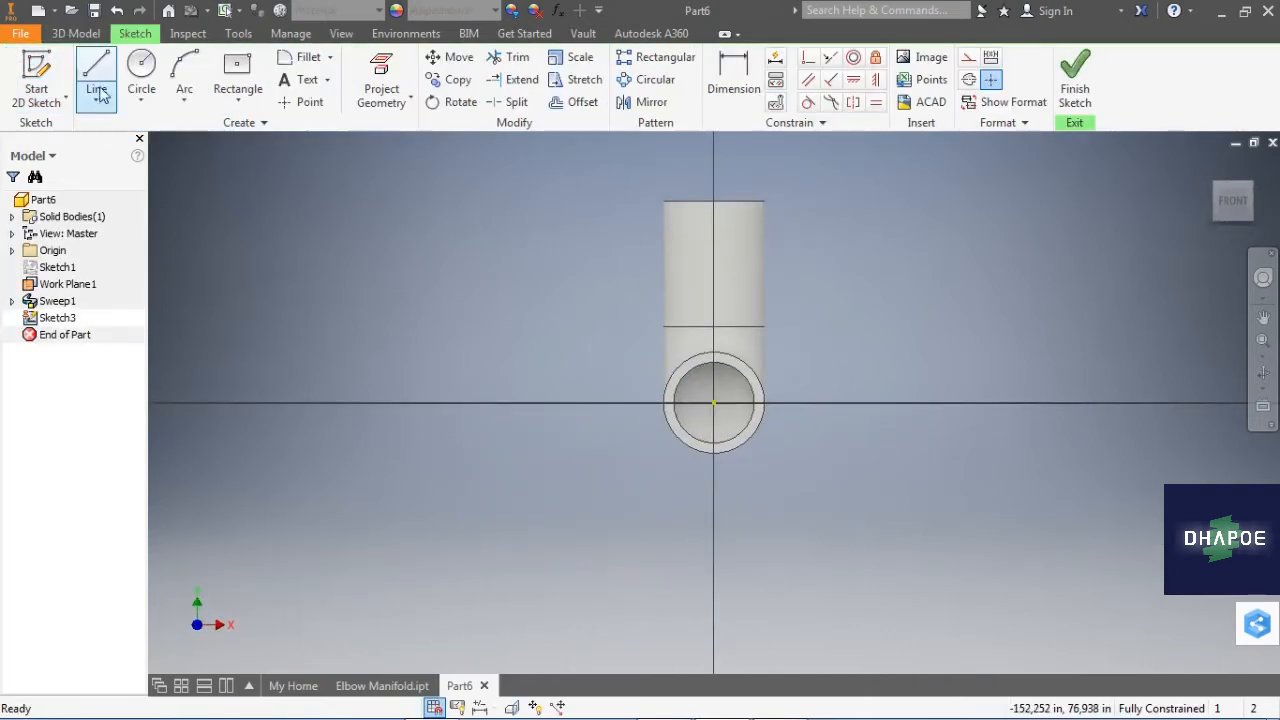
left_click(141, 75)
left_click(713, 403)
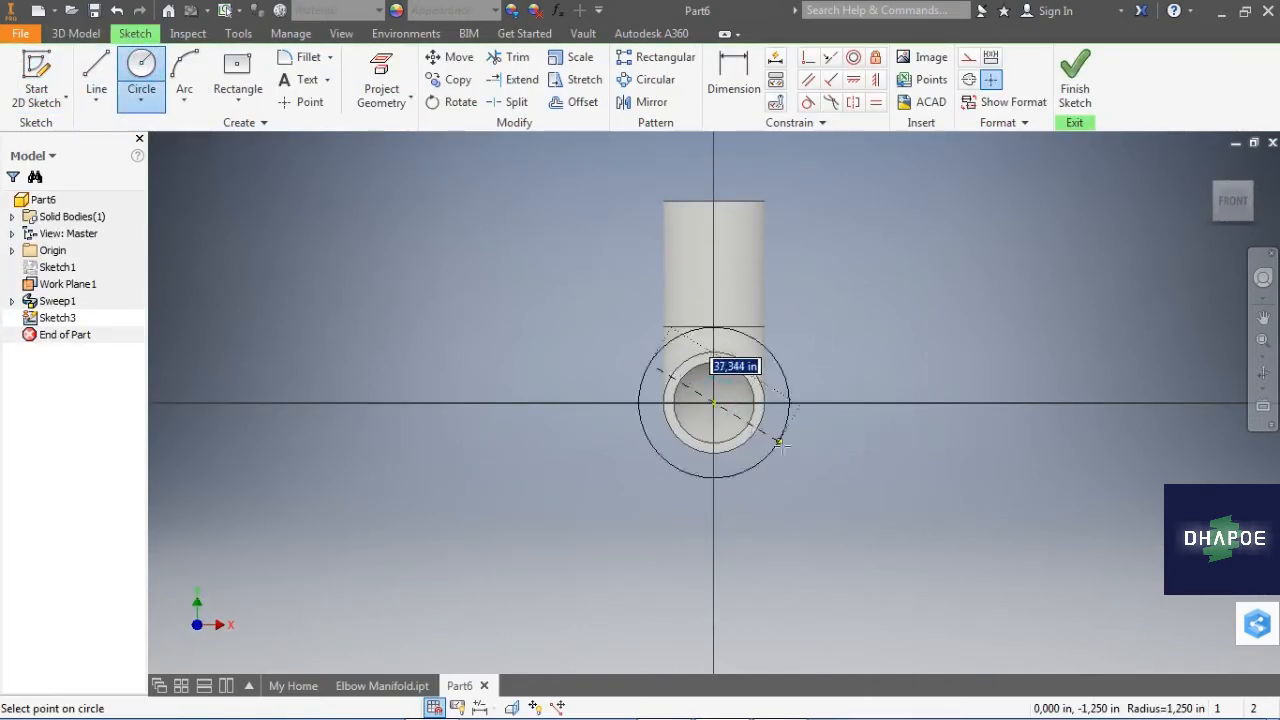
type("57.")
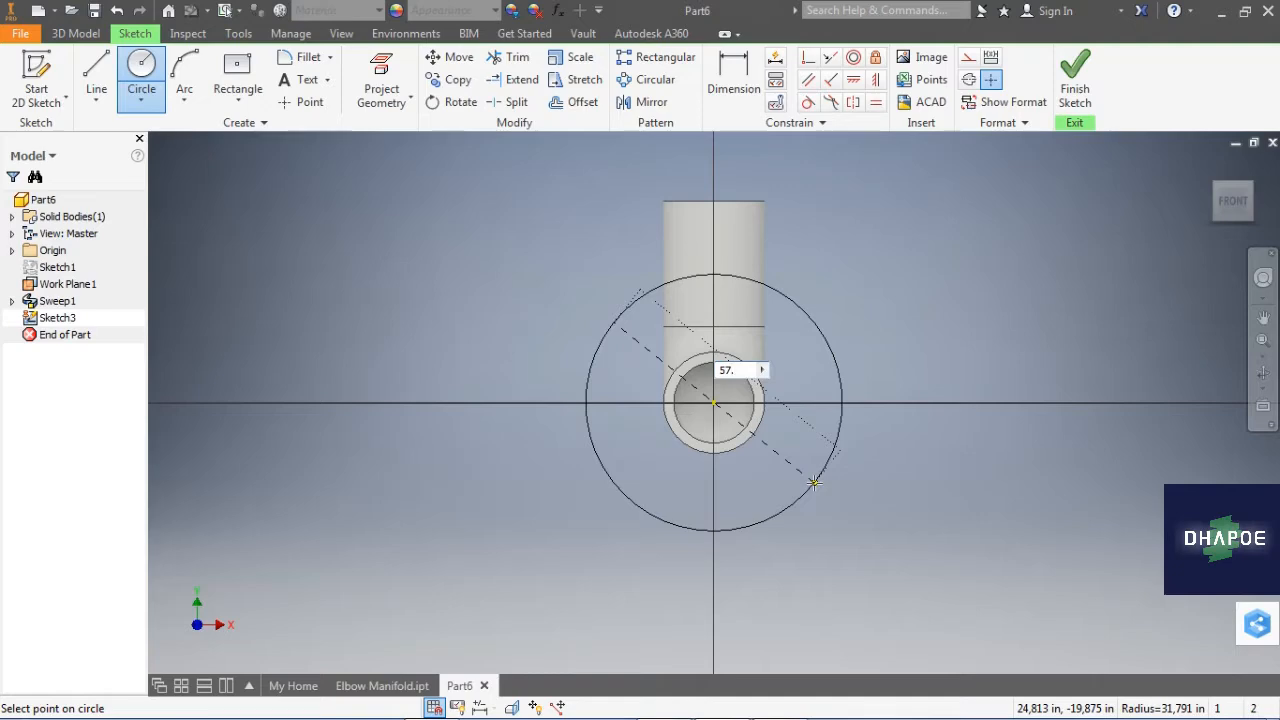
type("5")
key("Return")
Step: Project the horizontal pipe's inner bore edge into the sketch and finish the sketch
left_click(381, 80)
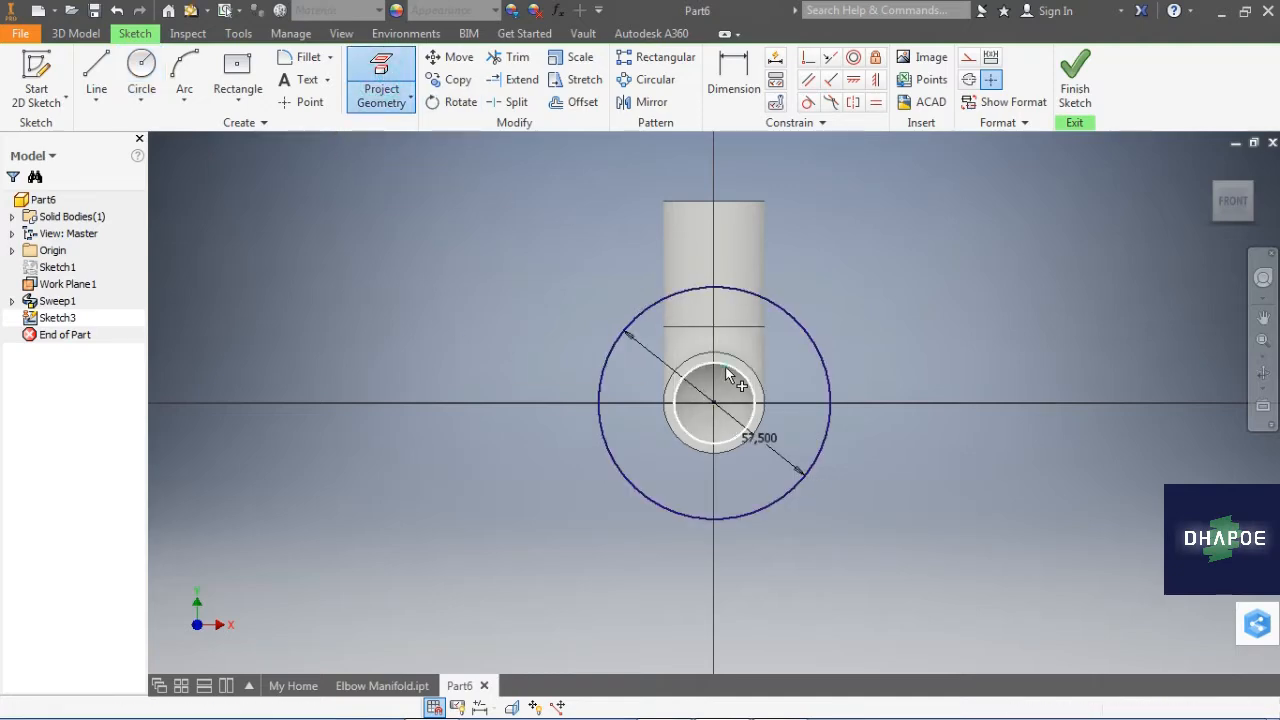
left_click(727, 375)
left_click(1075, 80)
Step: Extrude the ring between the 57.5 in circle and the bore edge by 5 in back along the pipe, joined to it
key("e")
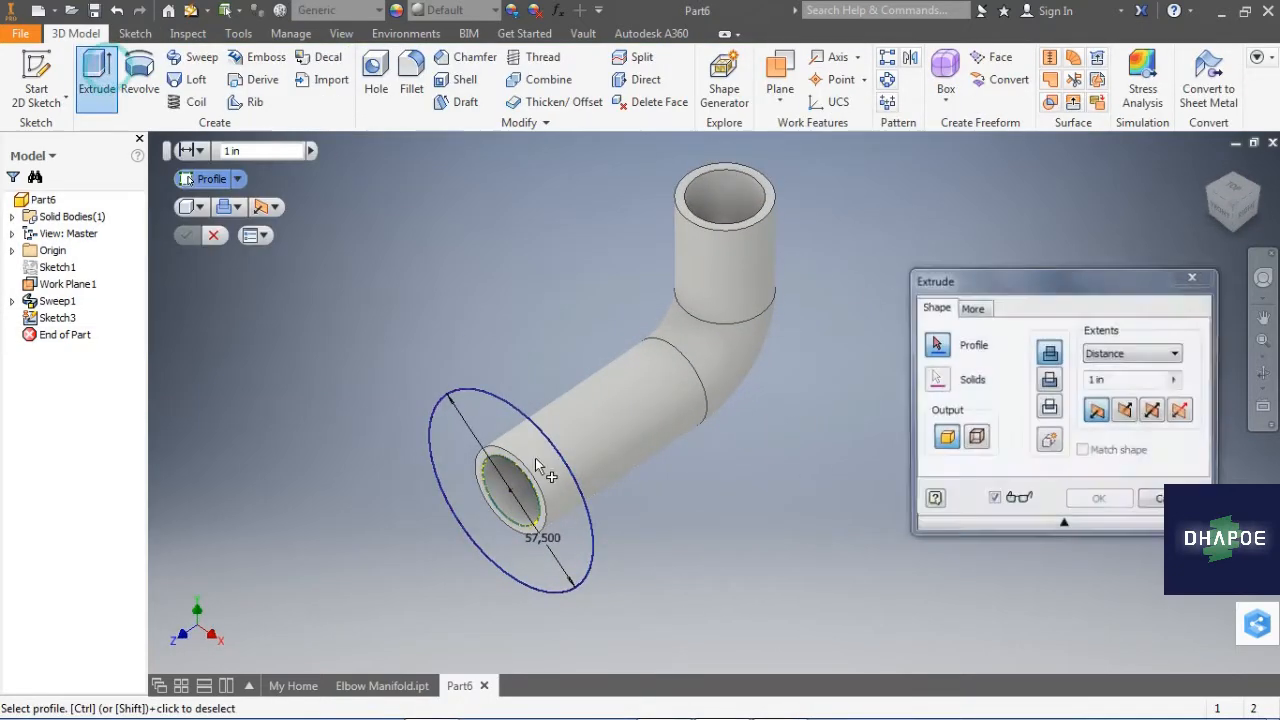
left_click(537, 466)
left_click(1130, 353)
left_click(1125, 378)
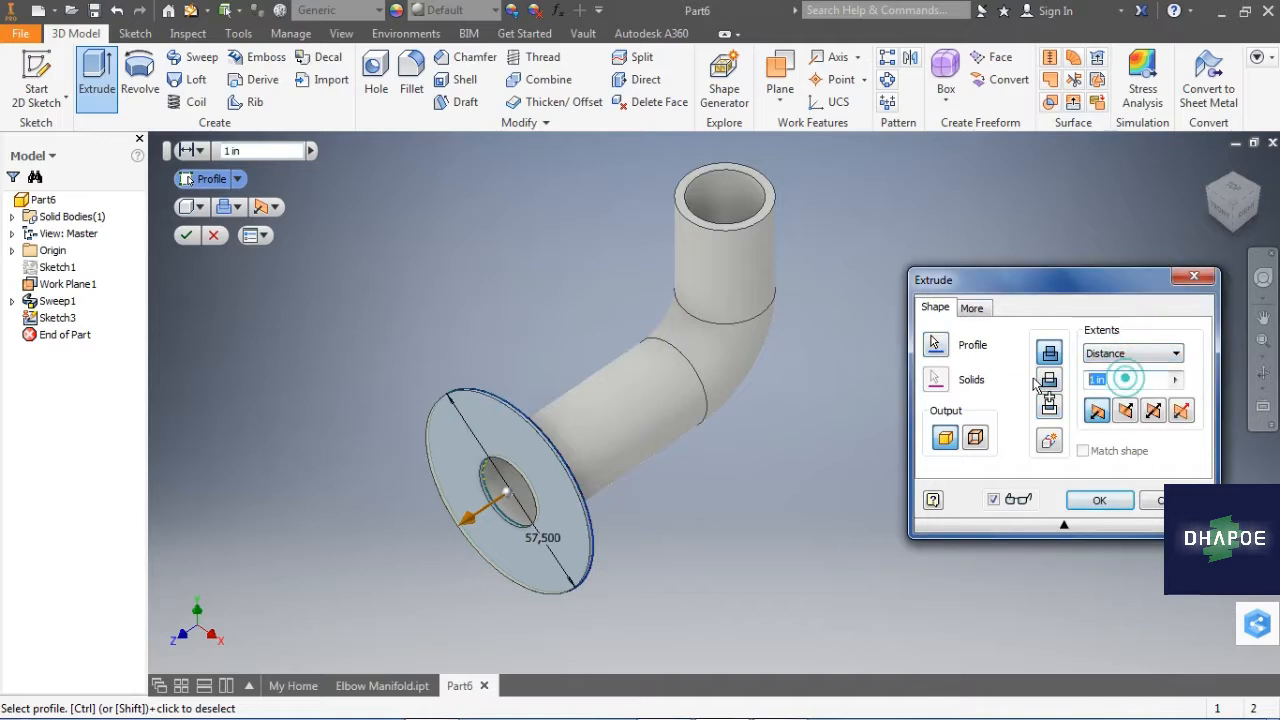
left_click(1125, 410)
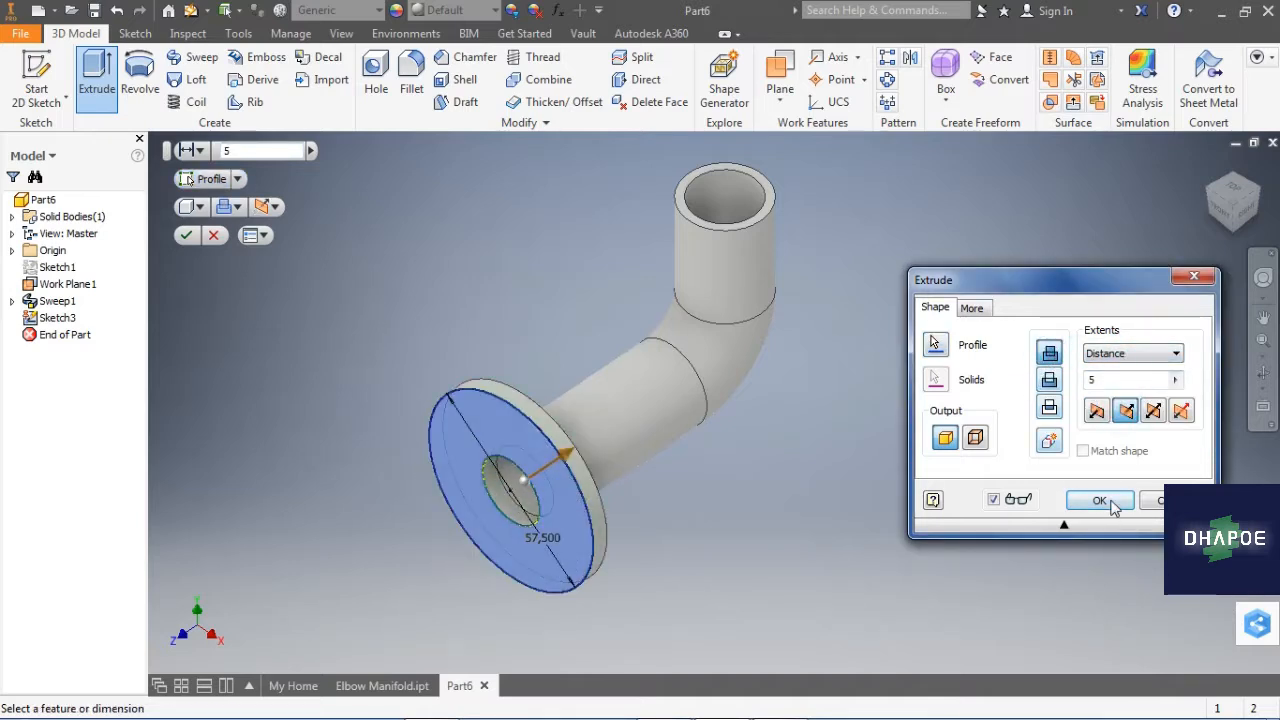
left_click(1099, 499)
Step: On the round flange's front face, sketch a vertical line about 21 in long upward from the centre
left_click(36, 80)
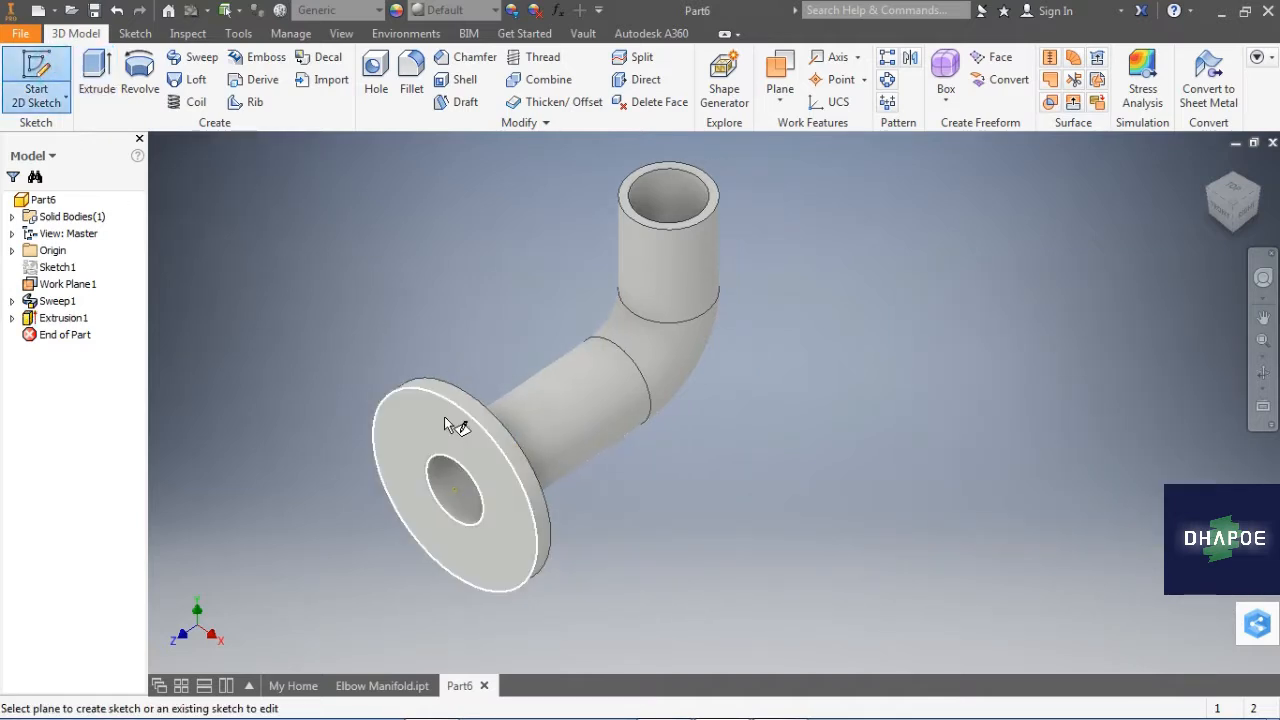
left_click(444, 416)
key("l")
left_click(713, 403)
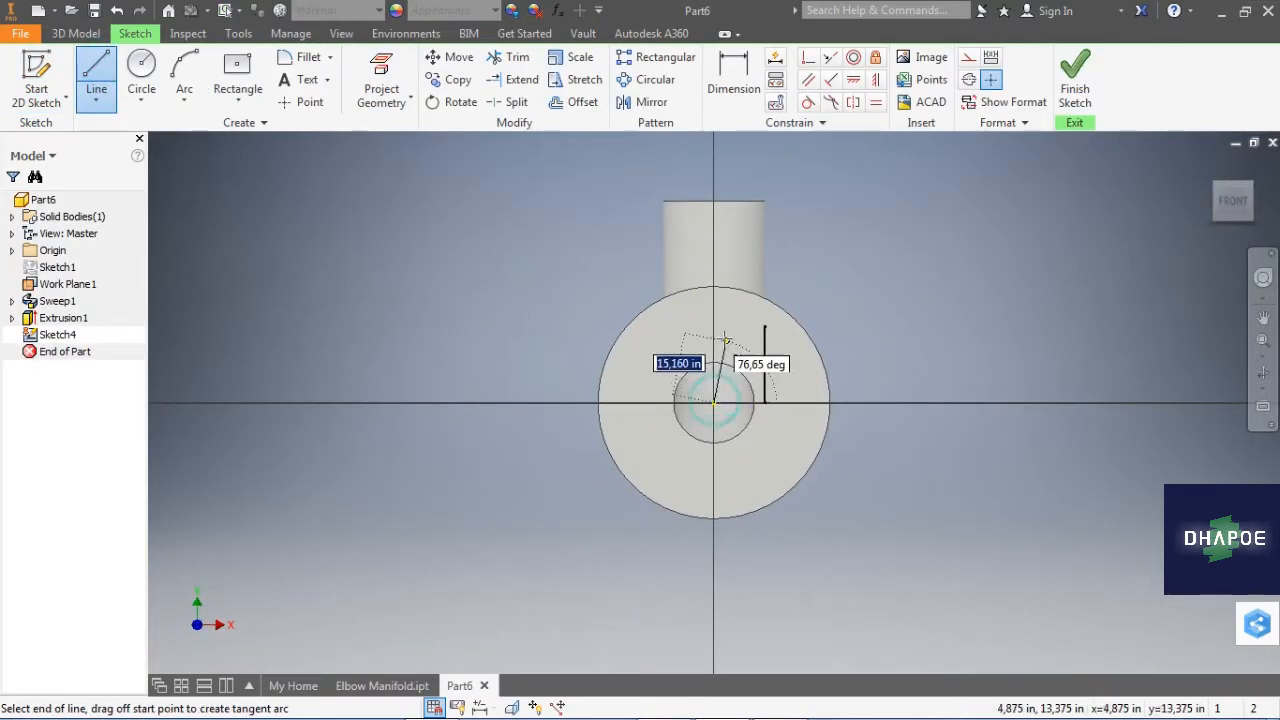
left_click(714, 318)
right_click(888, 262)
left_click(959, 259)
Step: Dimension the vertical line's length with the expression =47.5/2
left_click(744, 82)
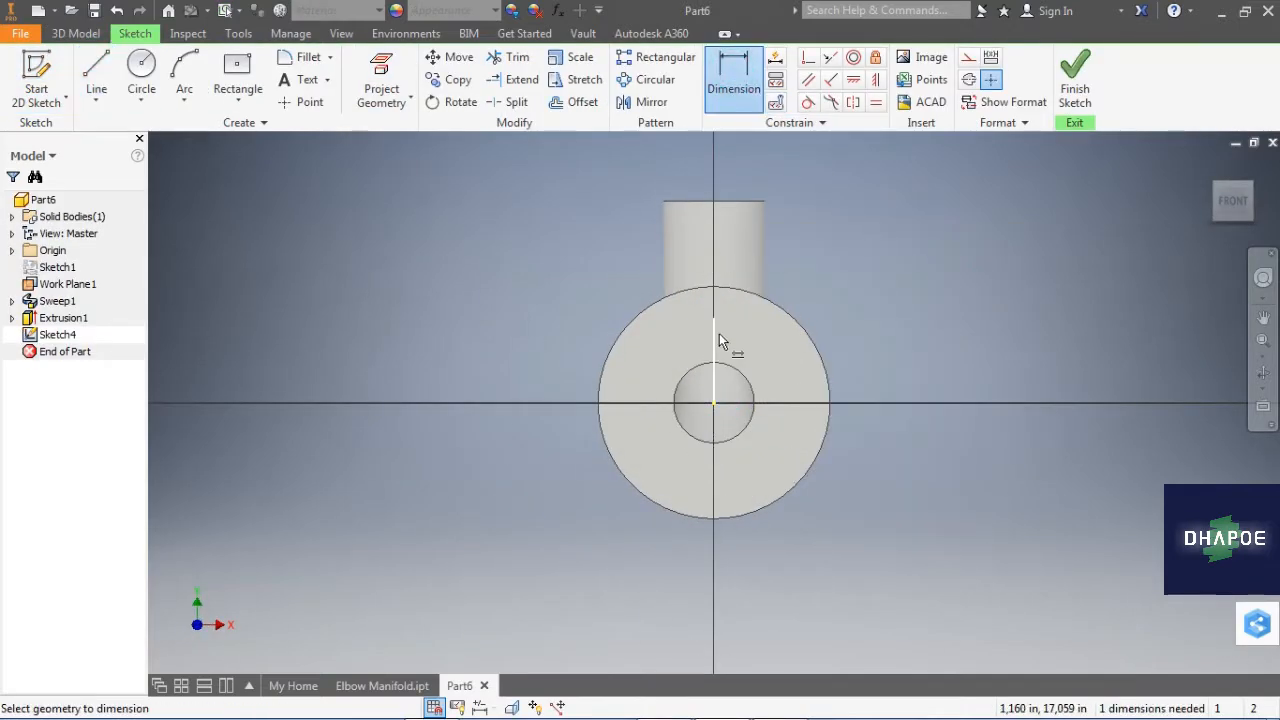
left_click(718, 336)
left_click(856, 331)
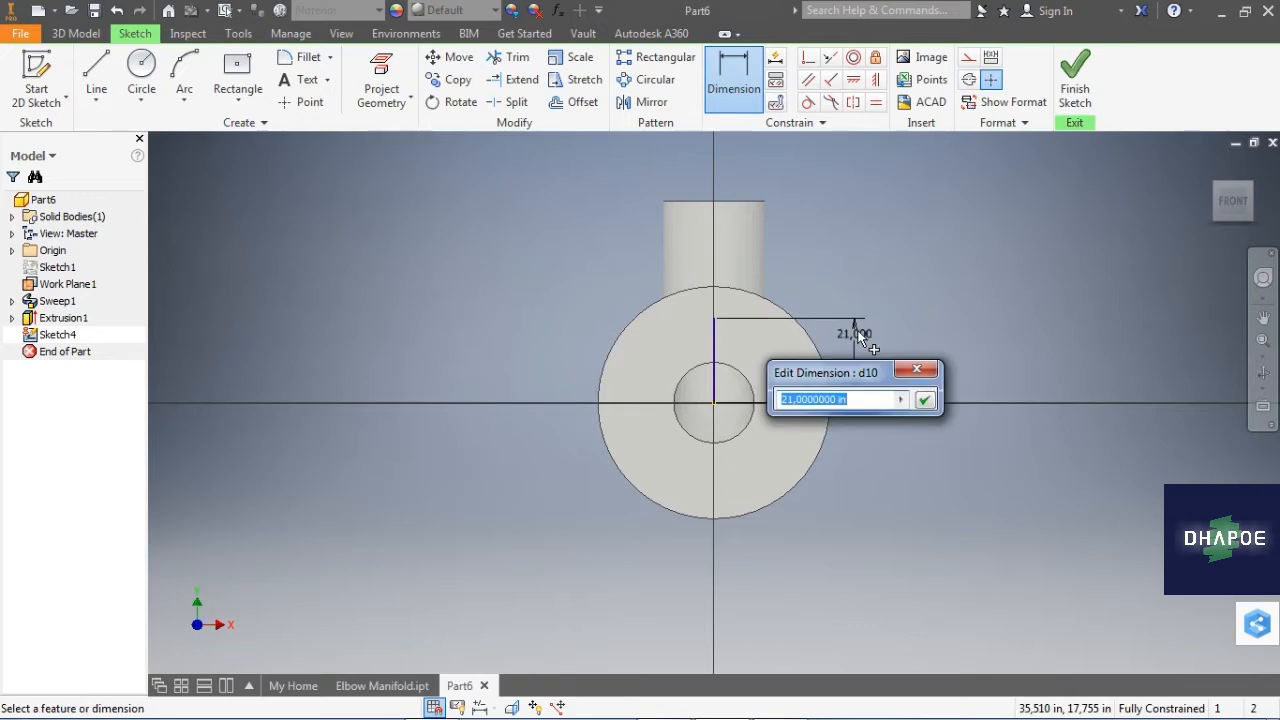
type("=47.5/")
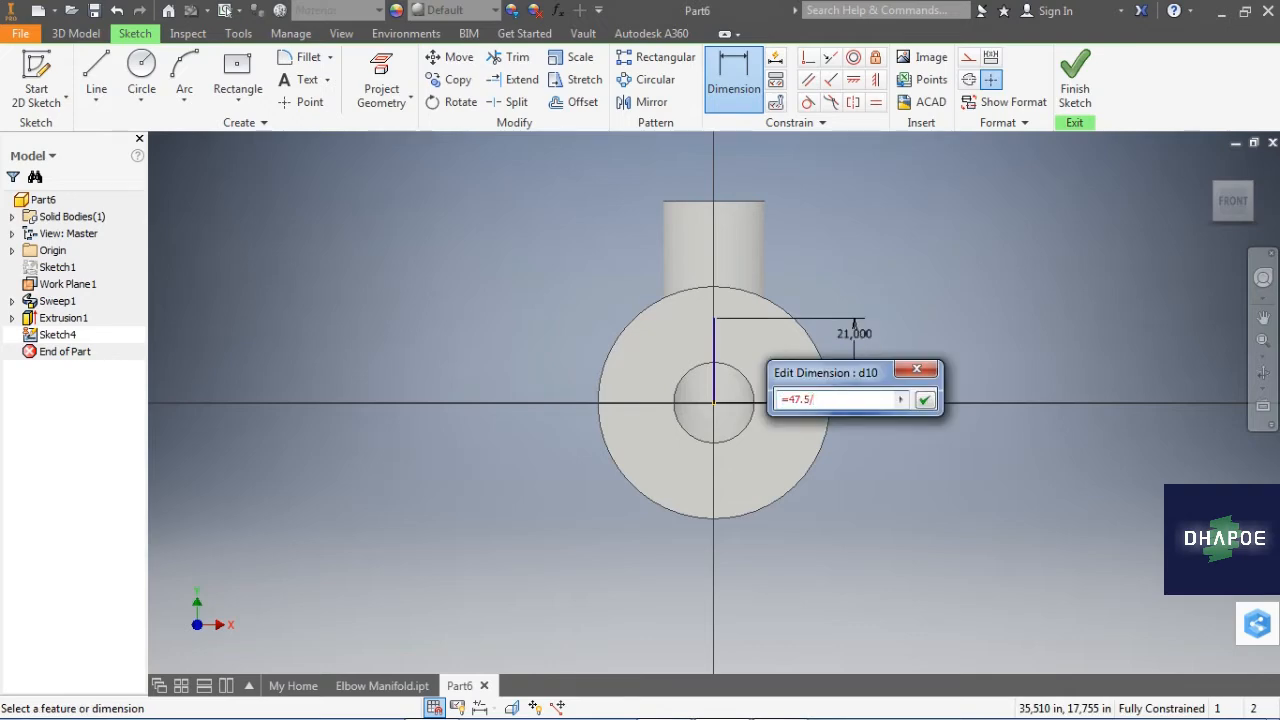
type("2")
key("Return")
Step: Create a simple 5 in diameter hole at the line's upper endpoint, terminated with the To option at the flange's back face
left_click(76, 33)
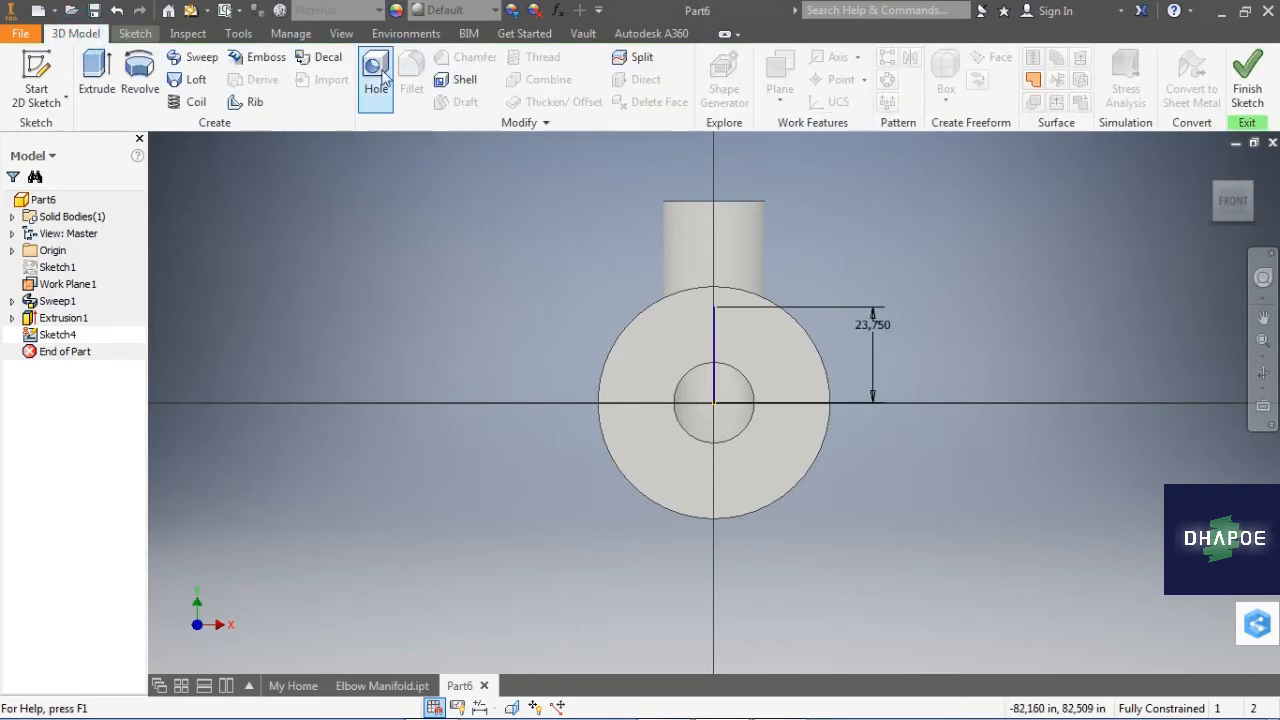
left_click(377, 78)
scroll(743, 343, "down", 3)
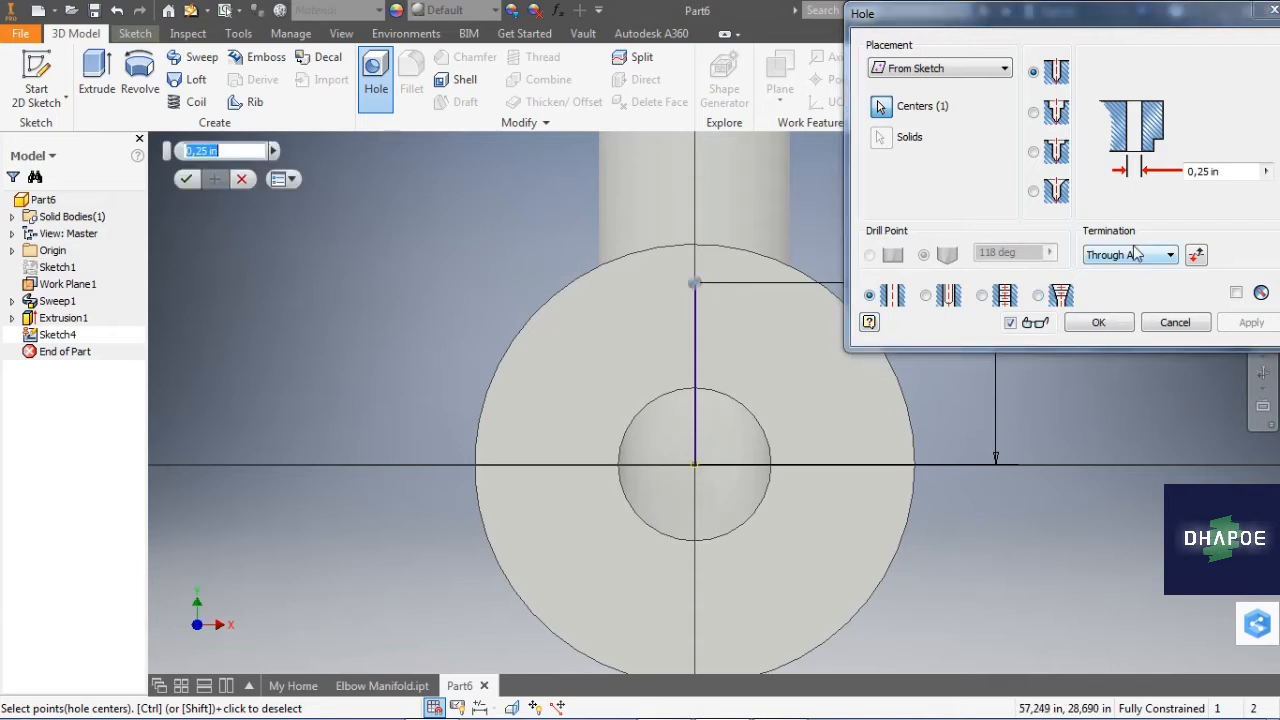
left_click(1227, 173)
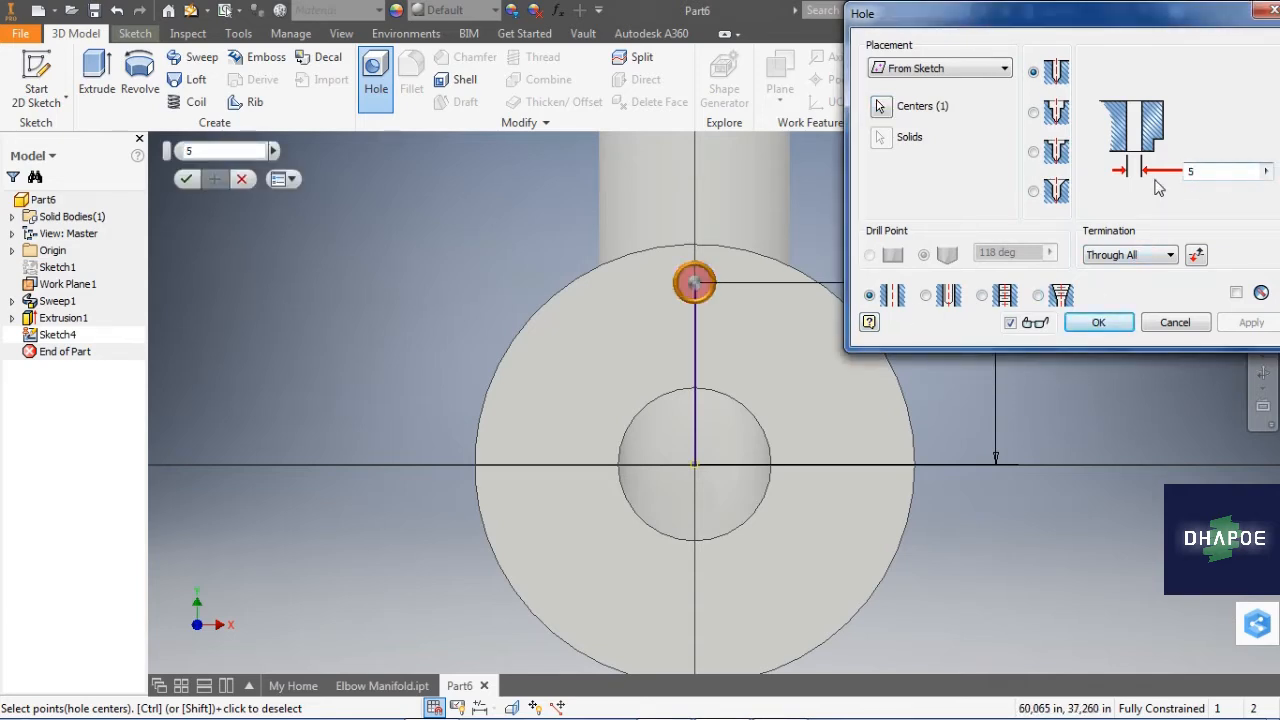
scroll(1023, 437, "up", 3)
middle_click_drag(1025, 441, 852, 420, "shift")
middle_click_drag(852, 420, 527, 438)
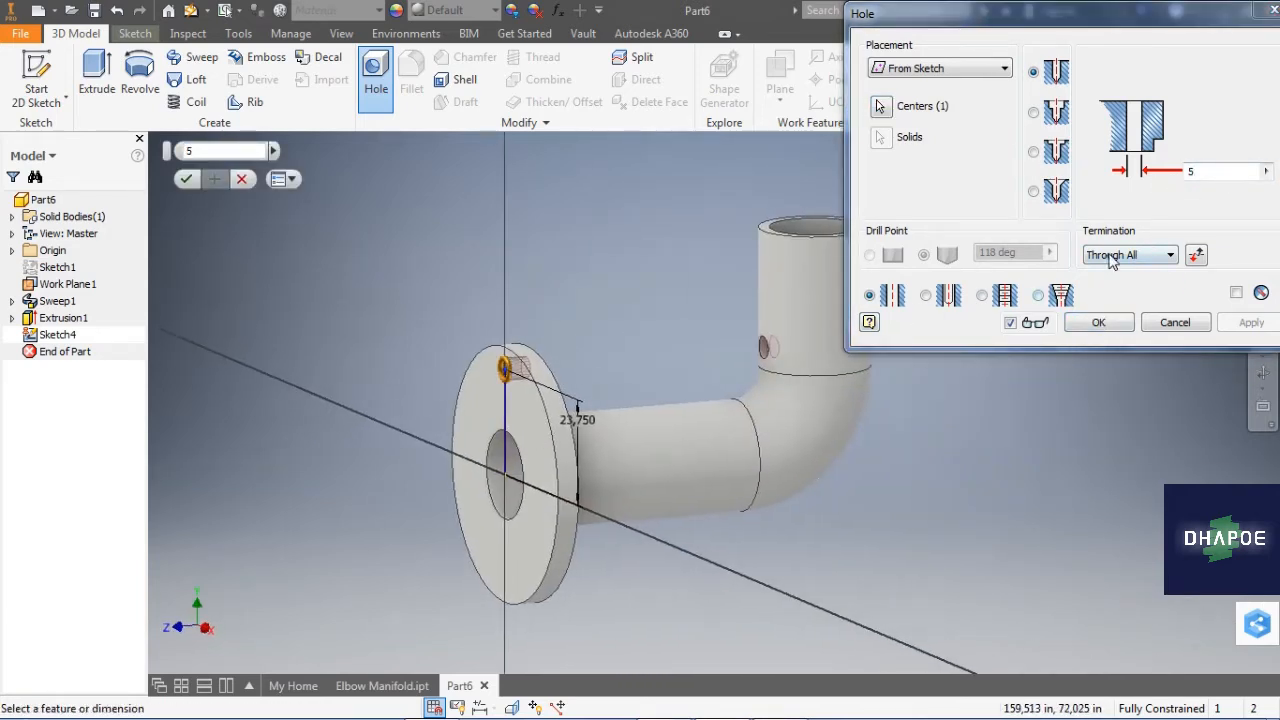
left_click(1113, 256)
left_click(1110, 282)
middle_click_drag(707, 384, 564, 381, "shift")
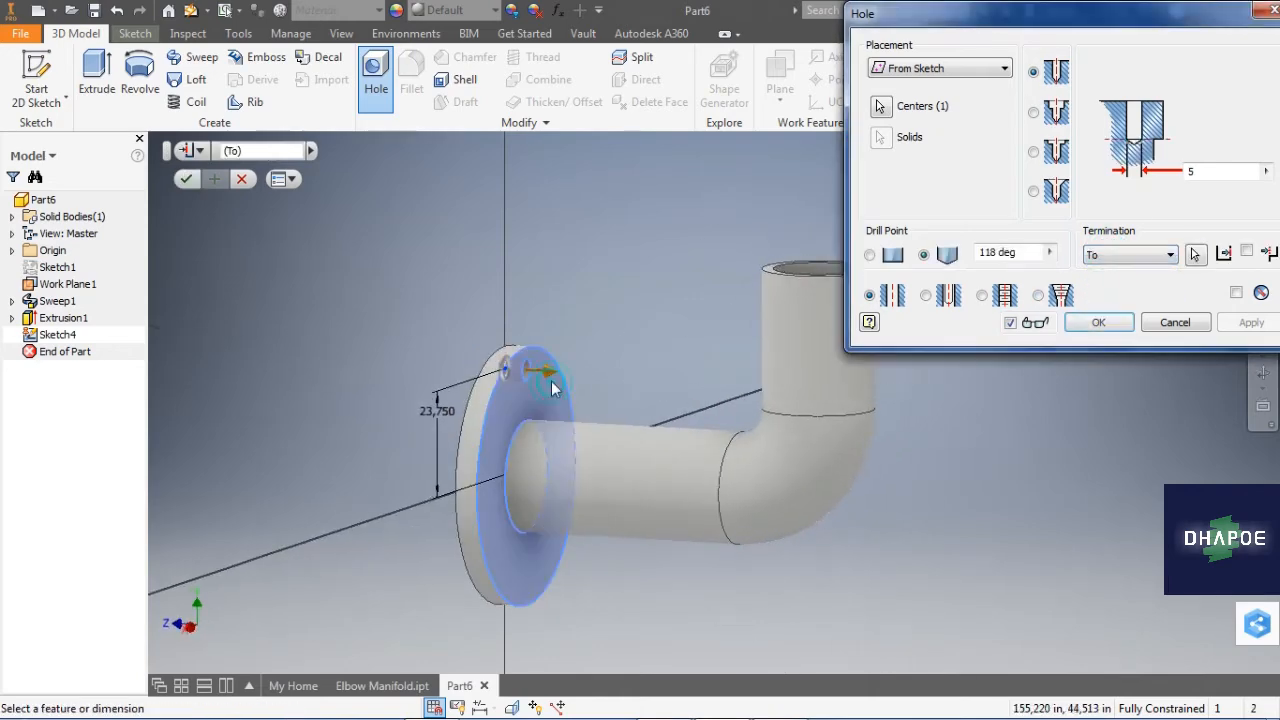
left_click(1098, 322)
Step: Circular-pattern the flange hole about the bore's axis as four holes over 360 degrees
middle_click_drag(903, 386, 880, 351, "shift")
left_click(885, 88)
left_click(52, 334)
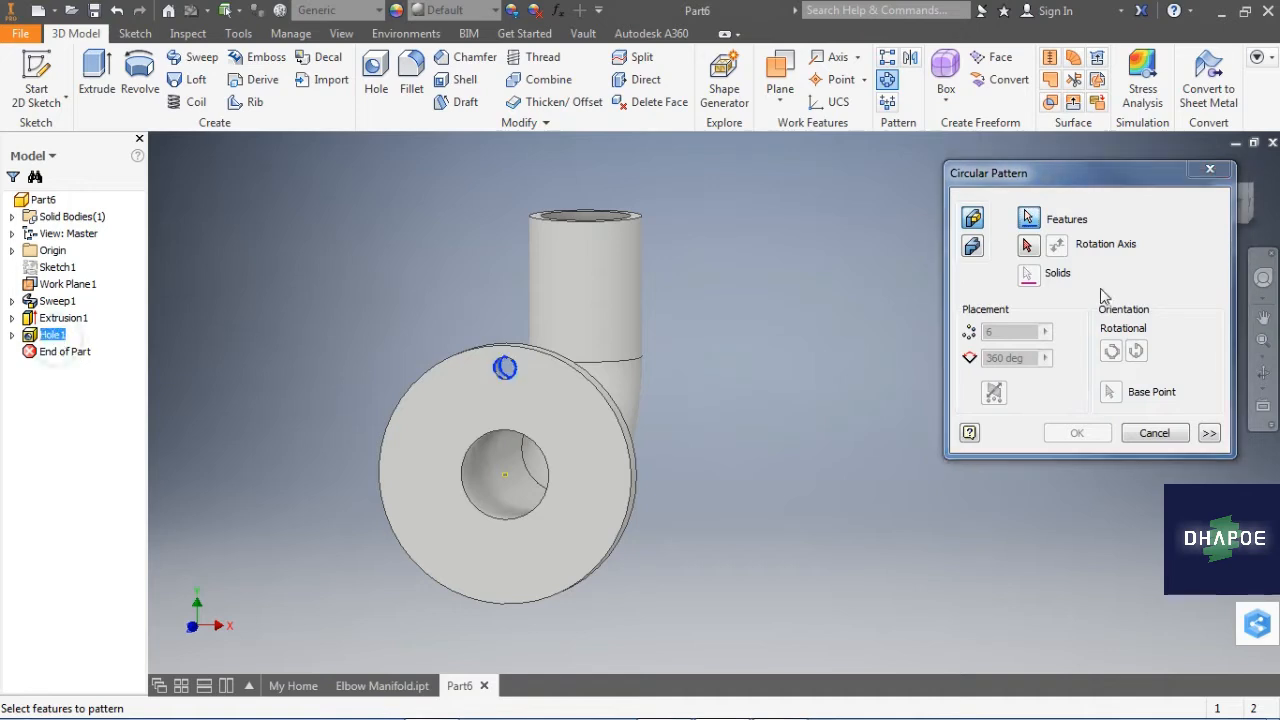
left_click(1028, 245)
left_click(491, 488)
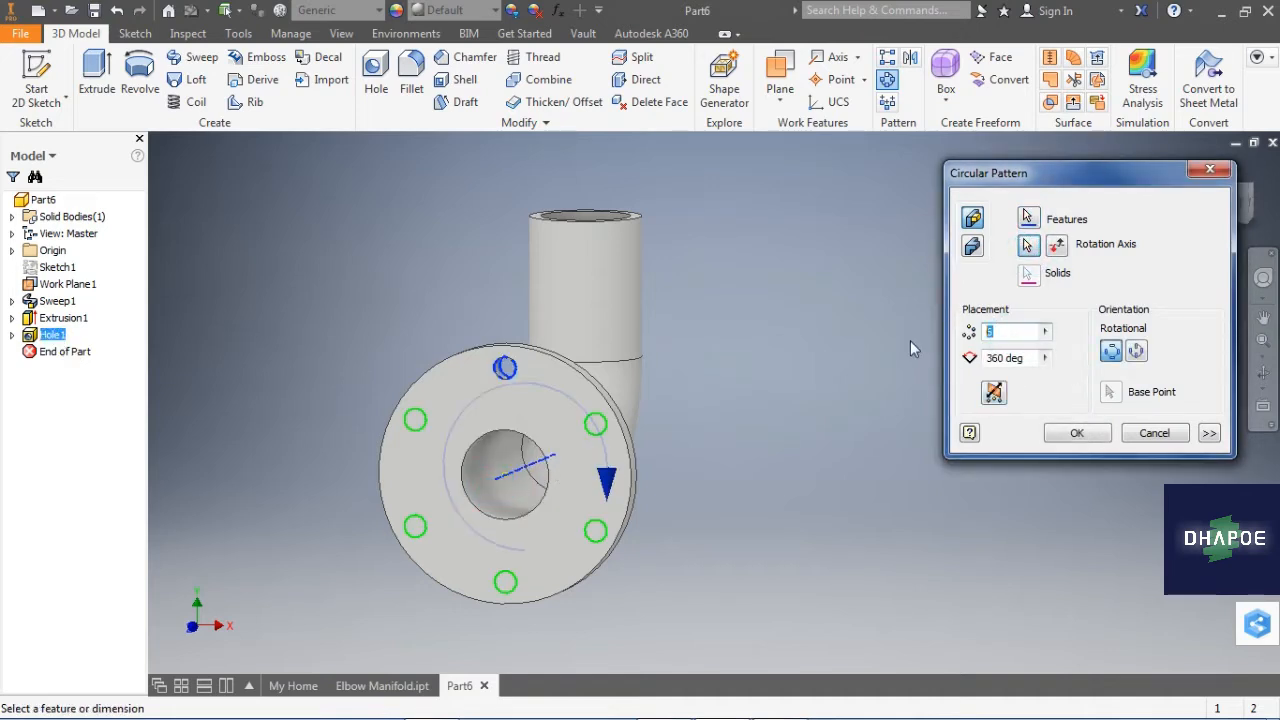
left_click(1077, 432)
Step: Start a new sketch on the vertical pipe's top end face
mouse_move(854, 436)
middle_mouse_down("shift")
mouse_move(805, 433)
mouse_move(876, 445)
mouse_move(860, 440)
middle_mouse_up("shift")
left_click(36, 80)
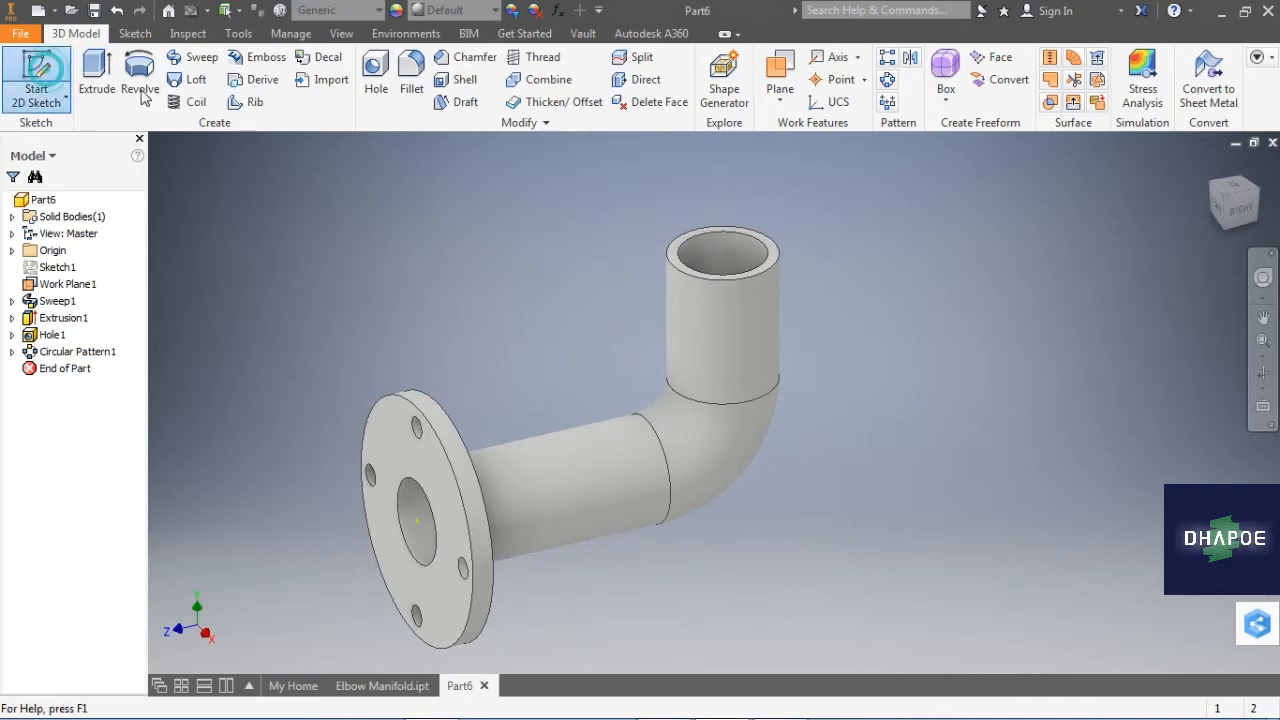
left_click(697, 233)
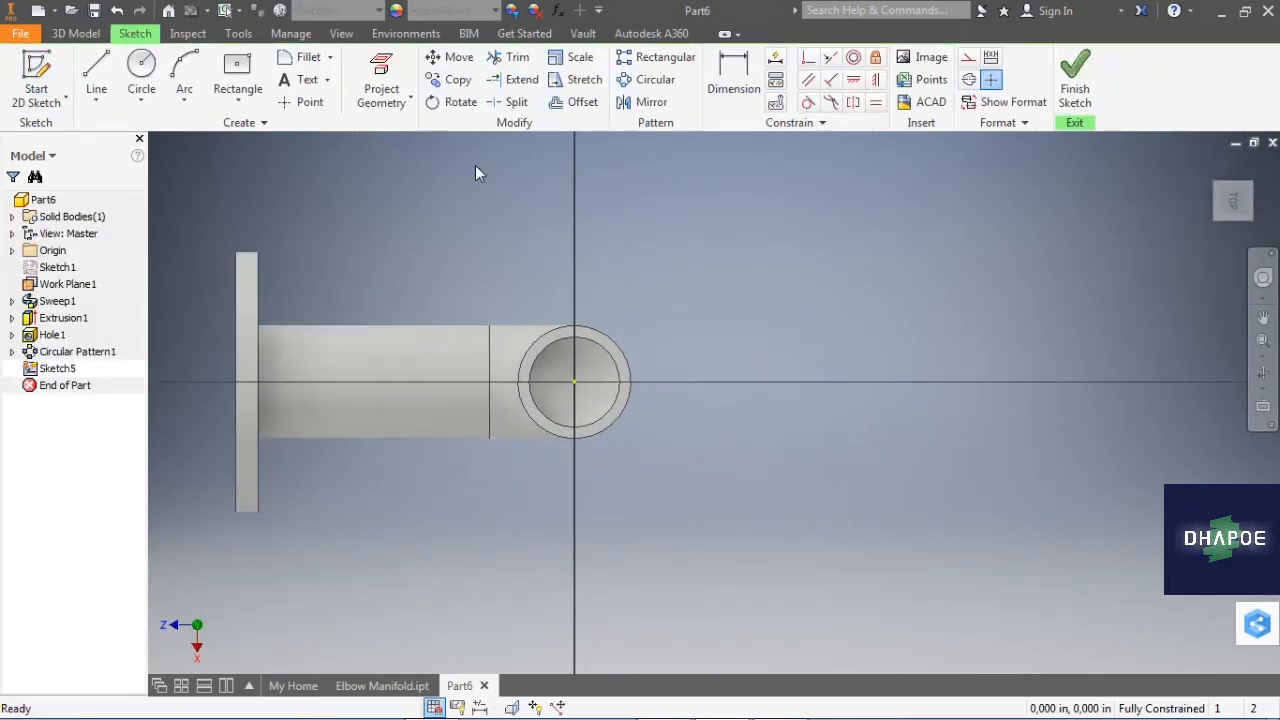
left_click(141, 68)
left_click(574, 382)
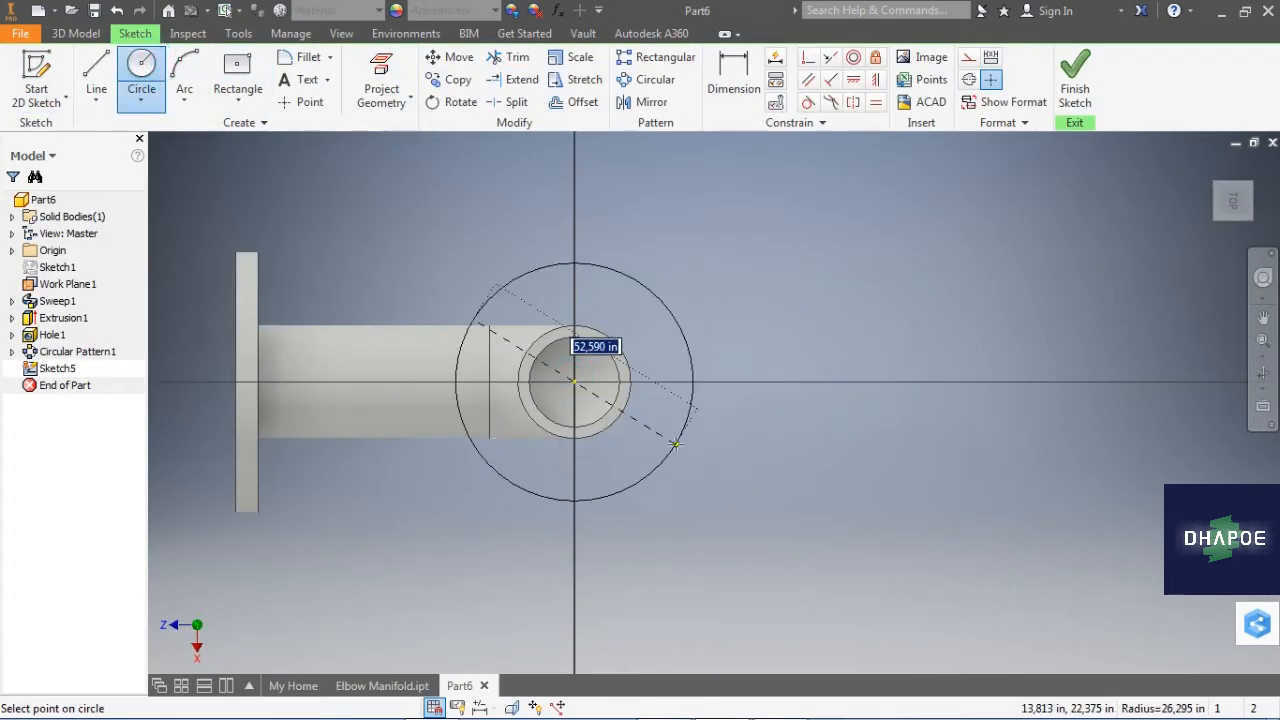
left_click(528, 276)
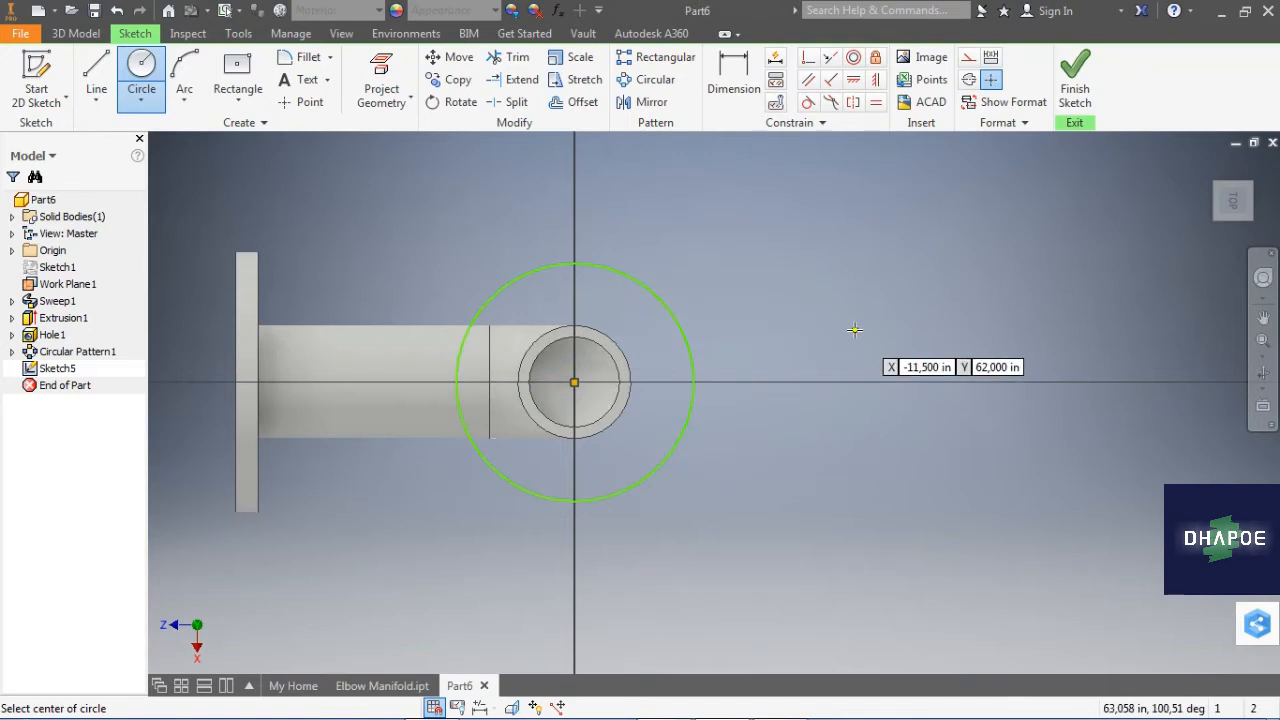
key("Escape")
left_click(610, 270)
key("Delete")
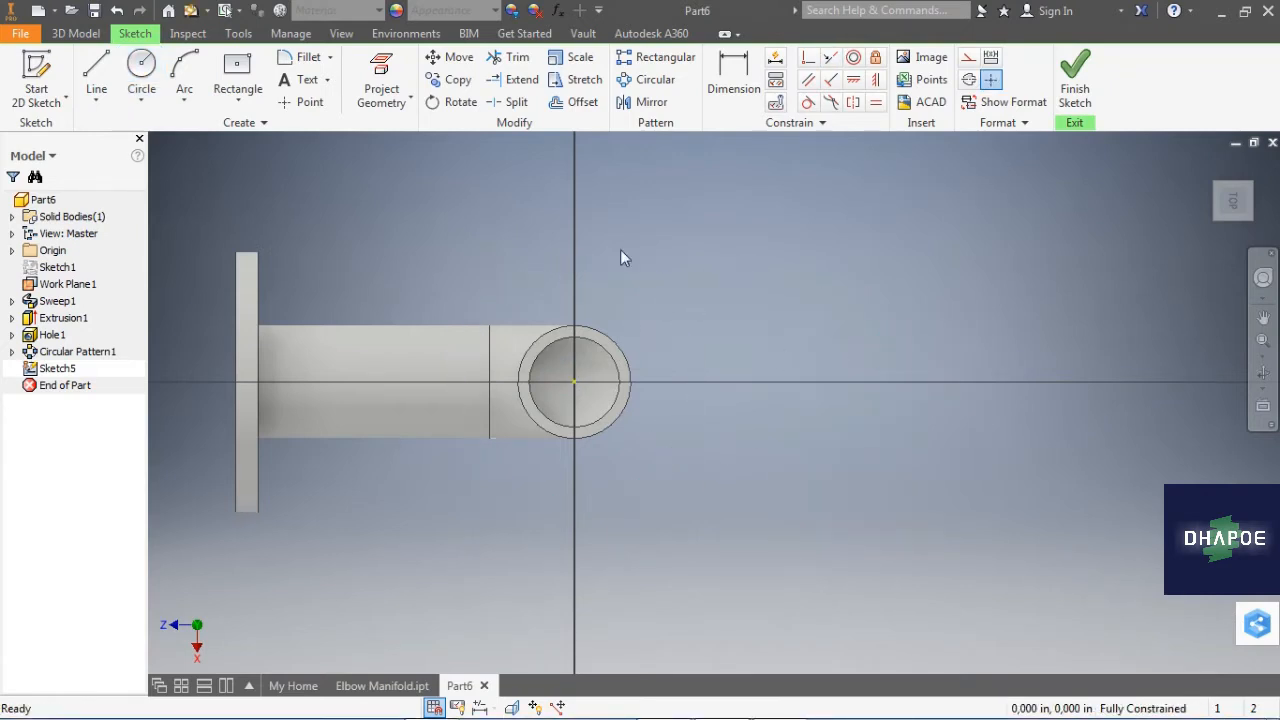
Step: Sketch a centre rectangle about 56.9 in wide, centred on the vertical pipe's bore
left_click(237, 68)
left_click(574, 382)
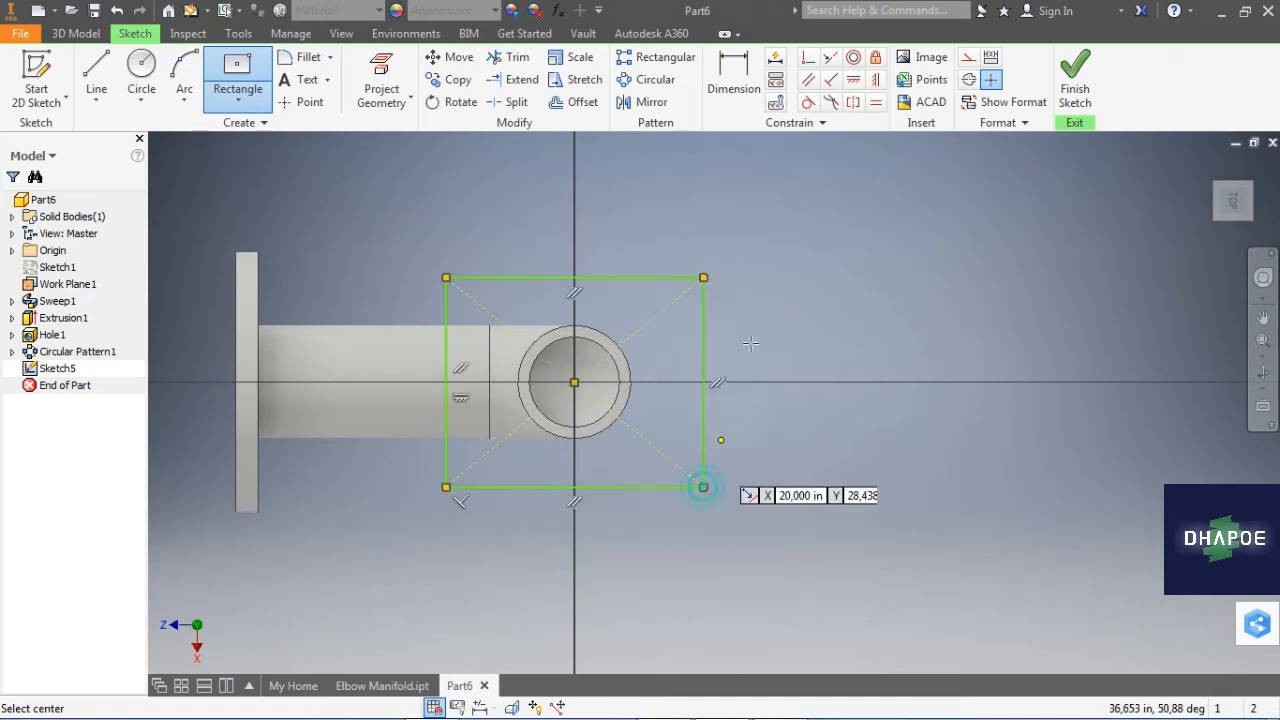
left_click(703, 487)
Step: Dimension the rectangle's width and height to 50 in each
left_click(733, 75)
left_click(618, 277)
left_click(628, 222)
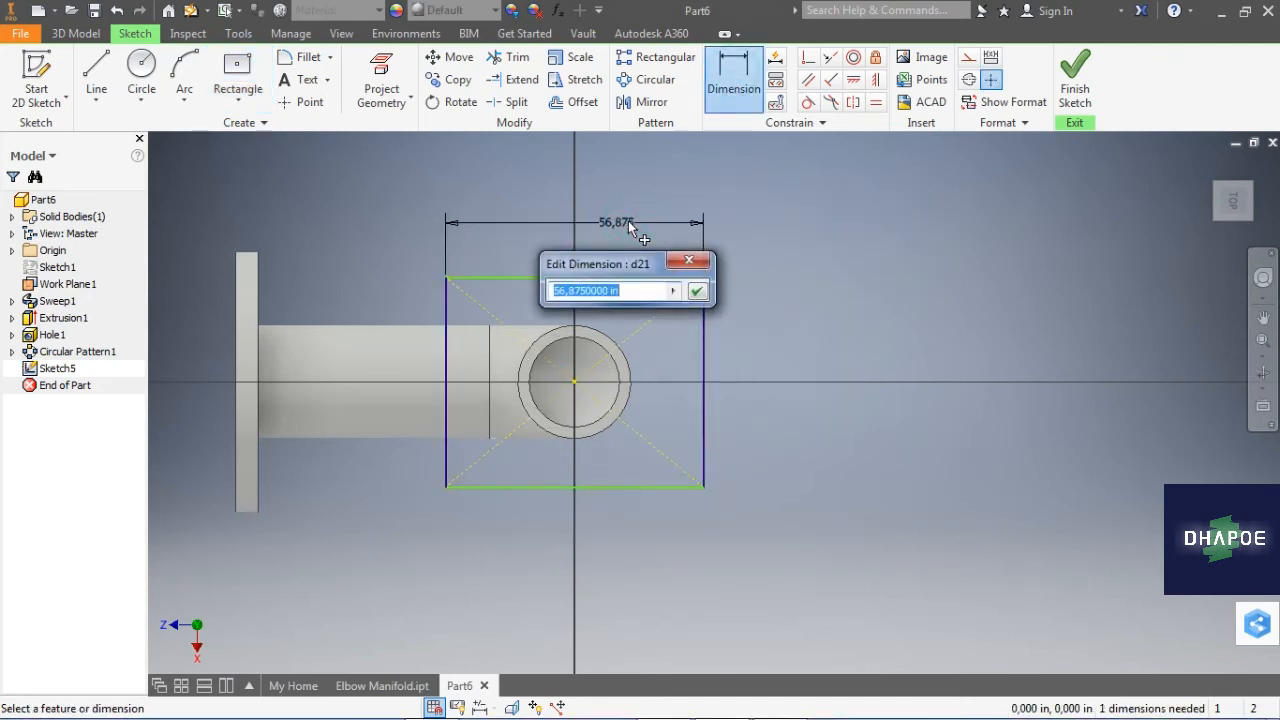
type("50")
key("Return")
left_click(687, 325)
left_click(742, 335)
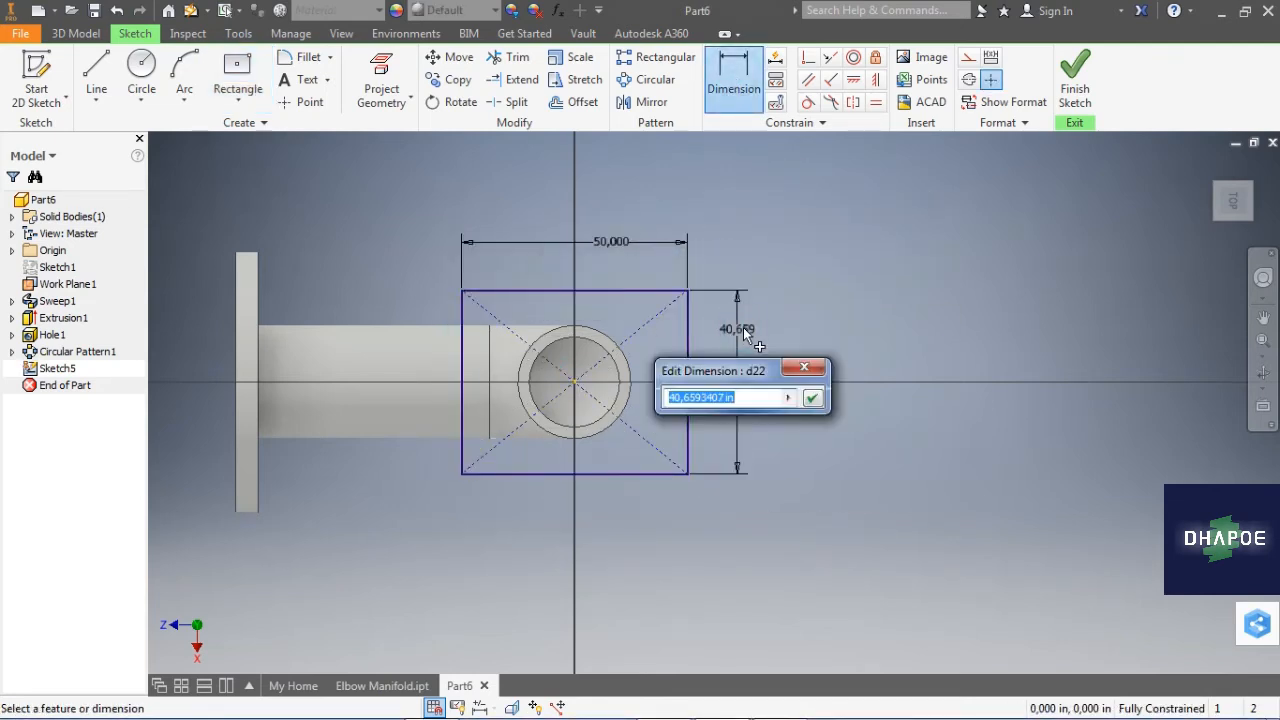
type("50")
key("Return")
Step: Project the vertical pipe's inner bore edge into the rectangle sketch
middle_click_drag(495, 175, 464, 142)
key("g")
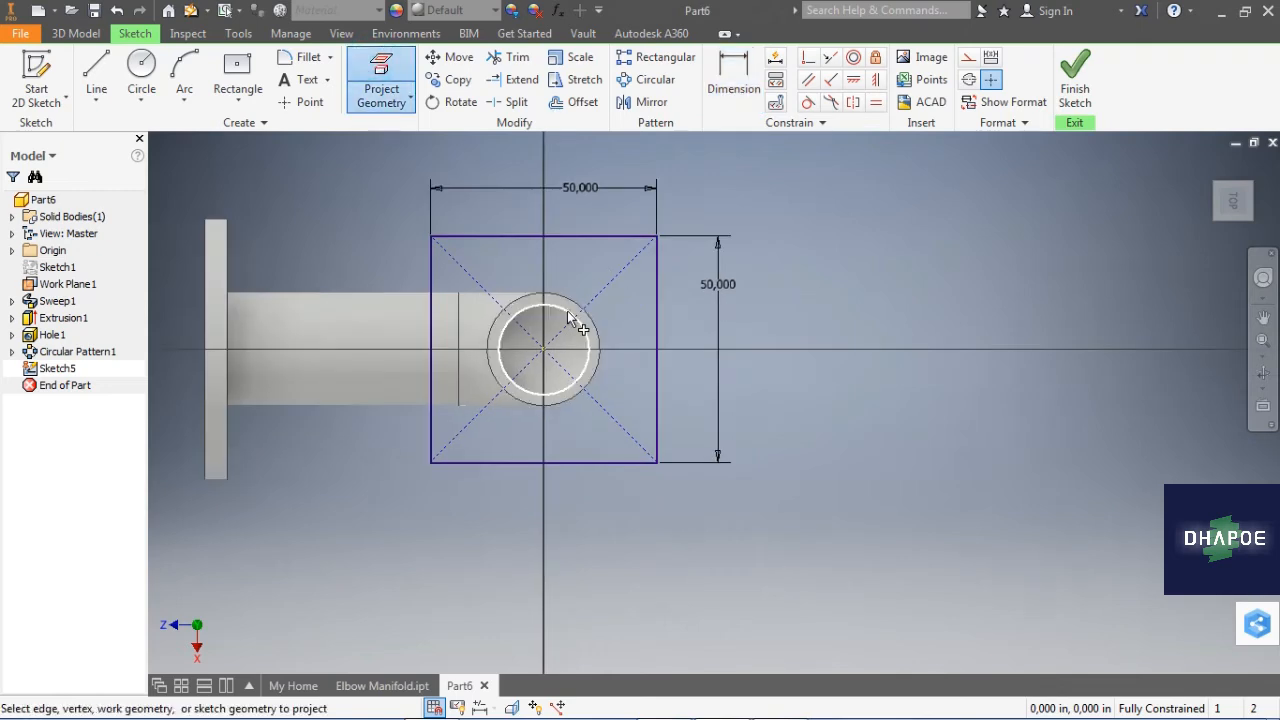
left_click(598, 346)
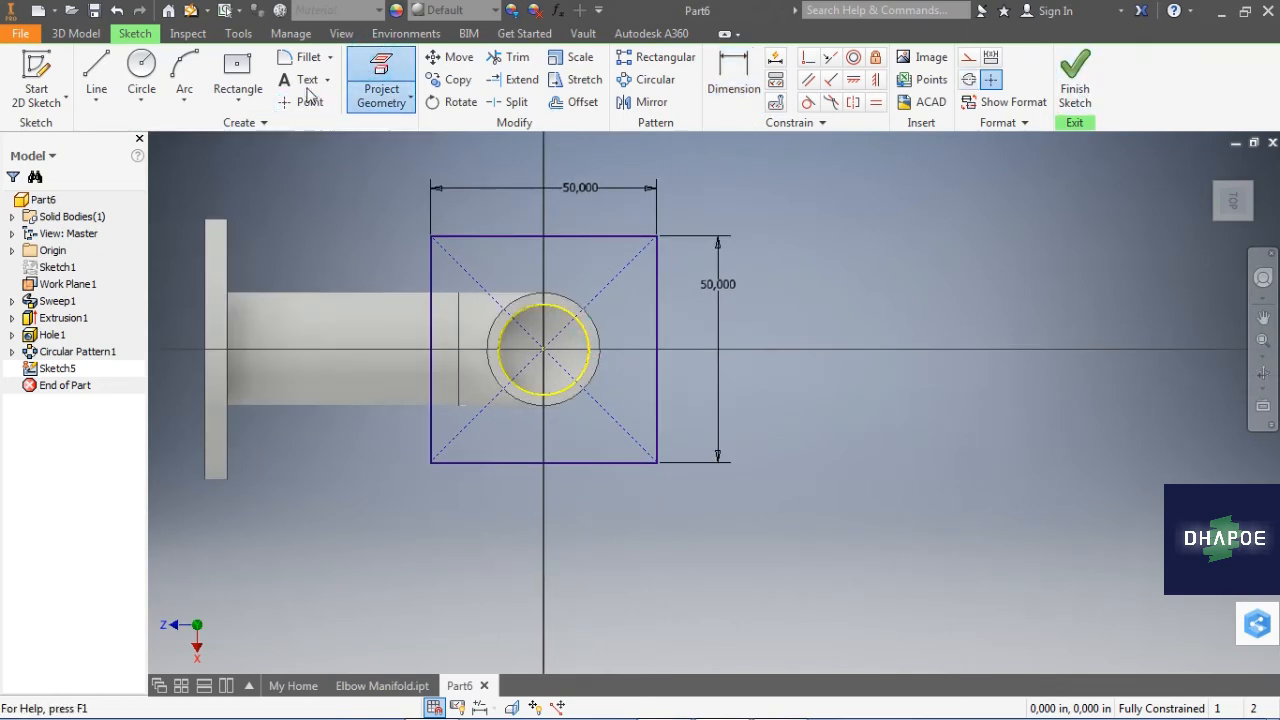
Step: Round all four corners of the square with 5 in sketch fillets and finish the sketch
left_click(308, 57)
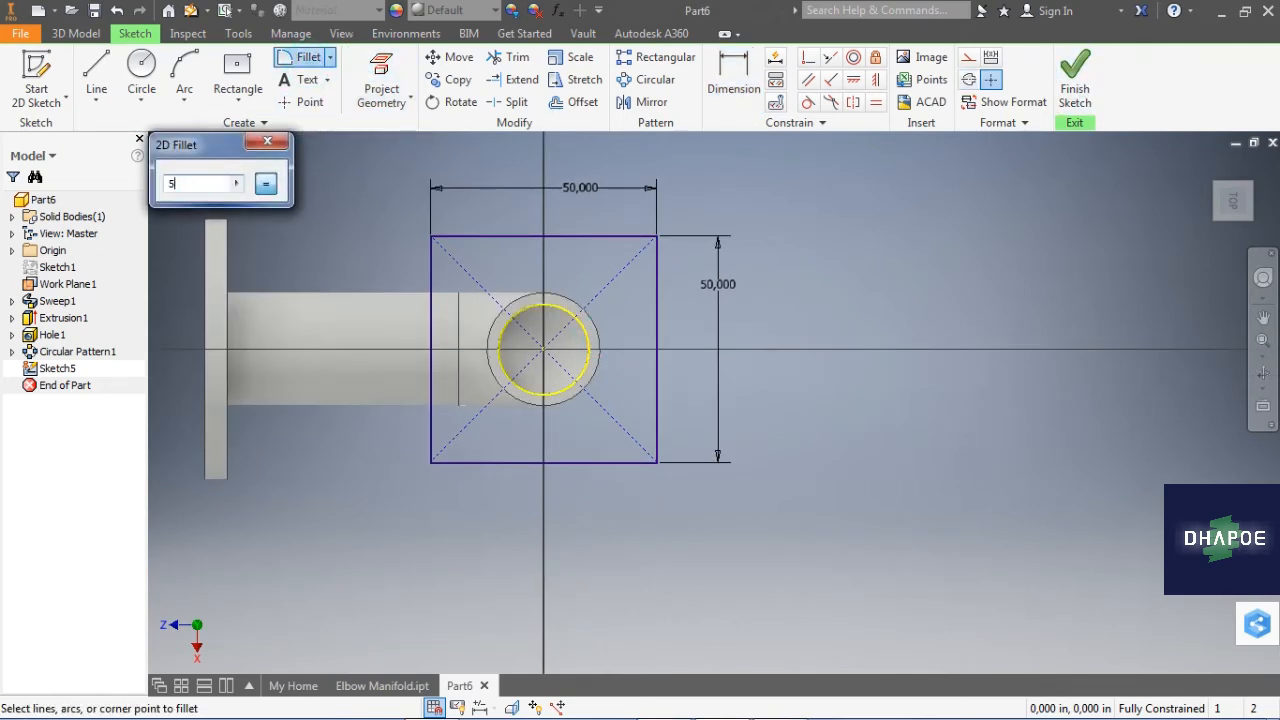
type("5")
left_click(653, 257)
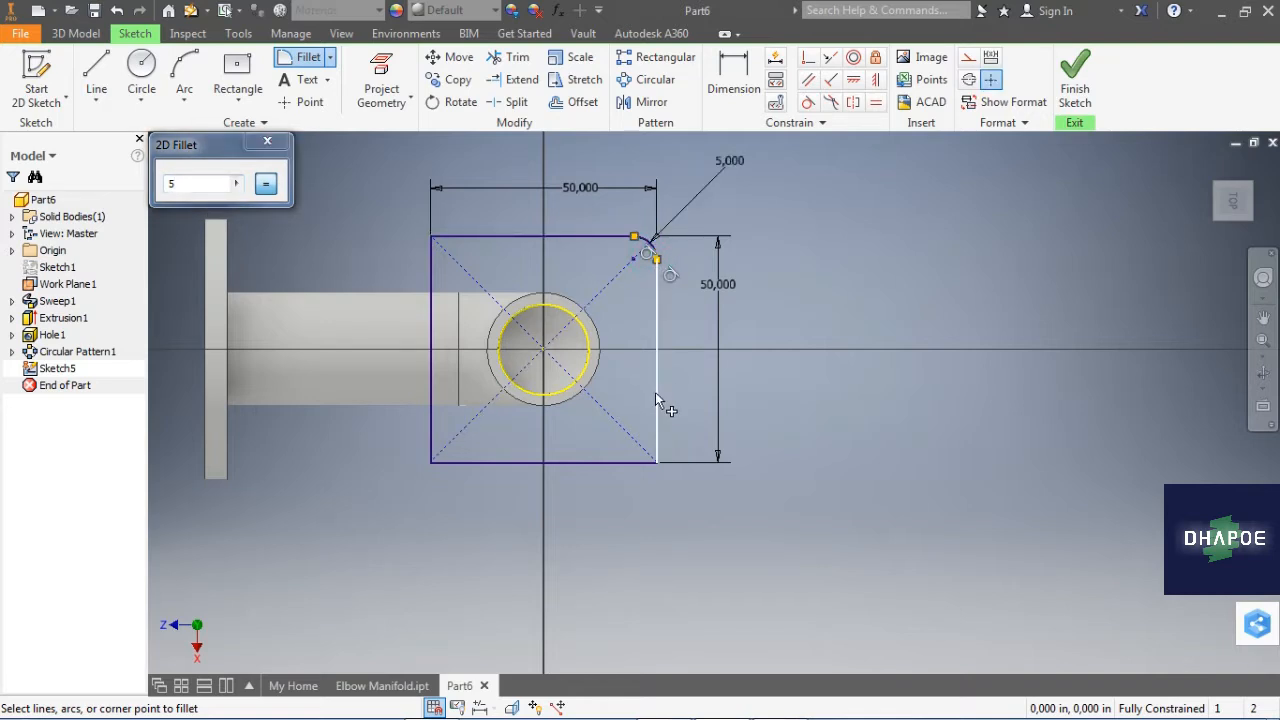
left_click(646, 461)
left_click(433, 444)
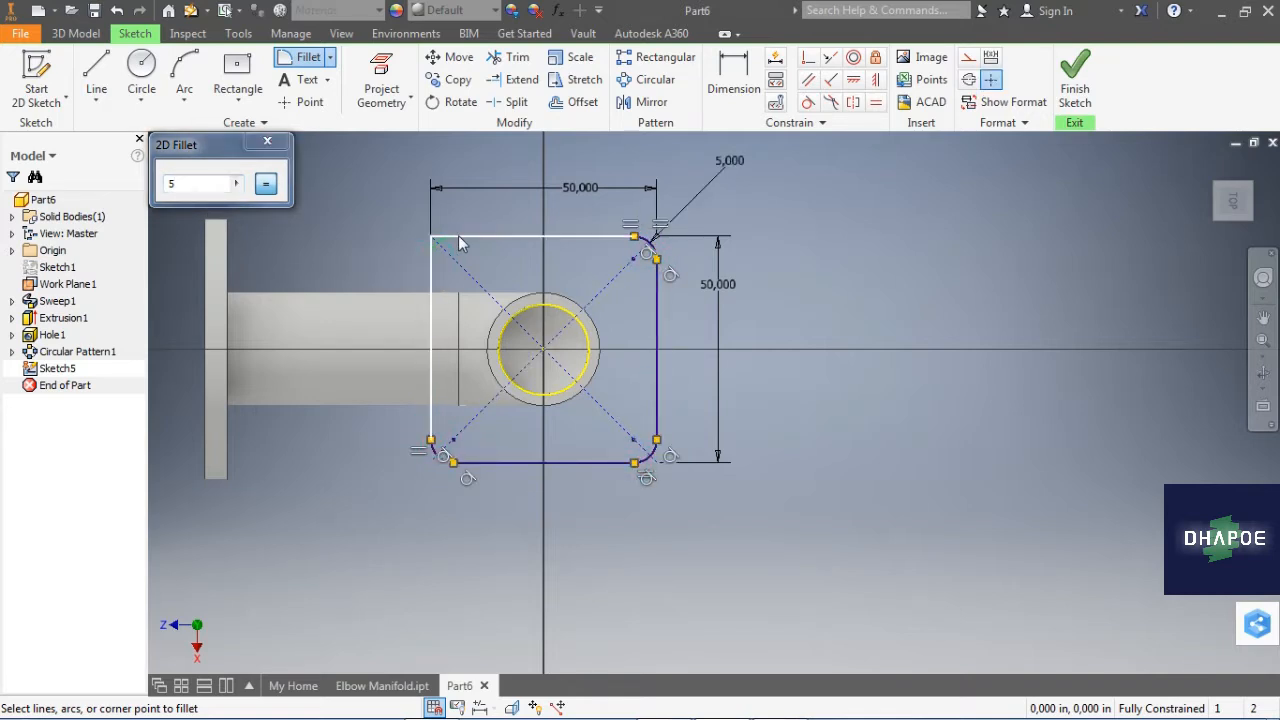
left_click(460, 243)
right_click(810, 239)
left_click(887, 237)
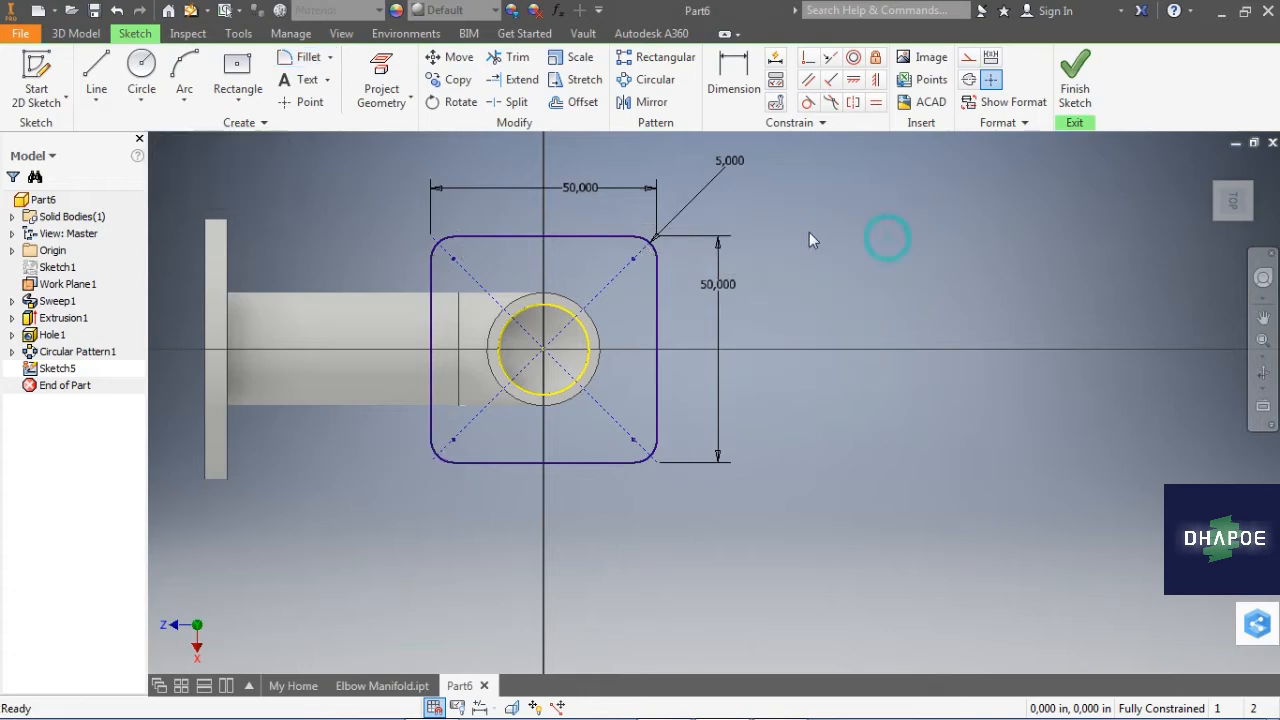
left_click(1075, 80)
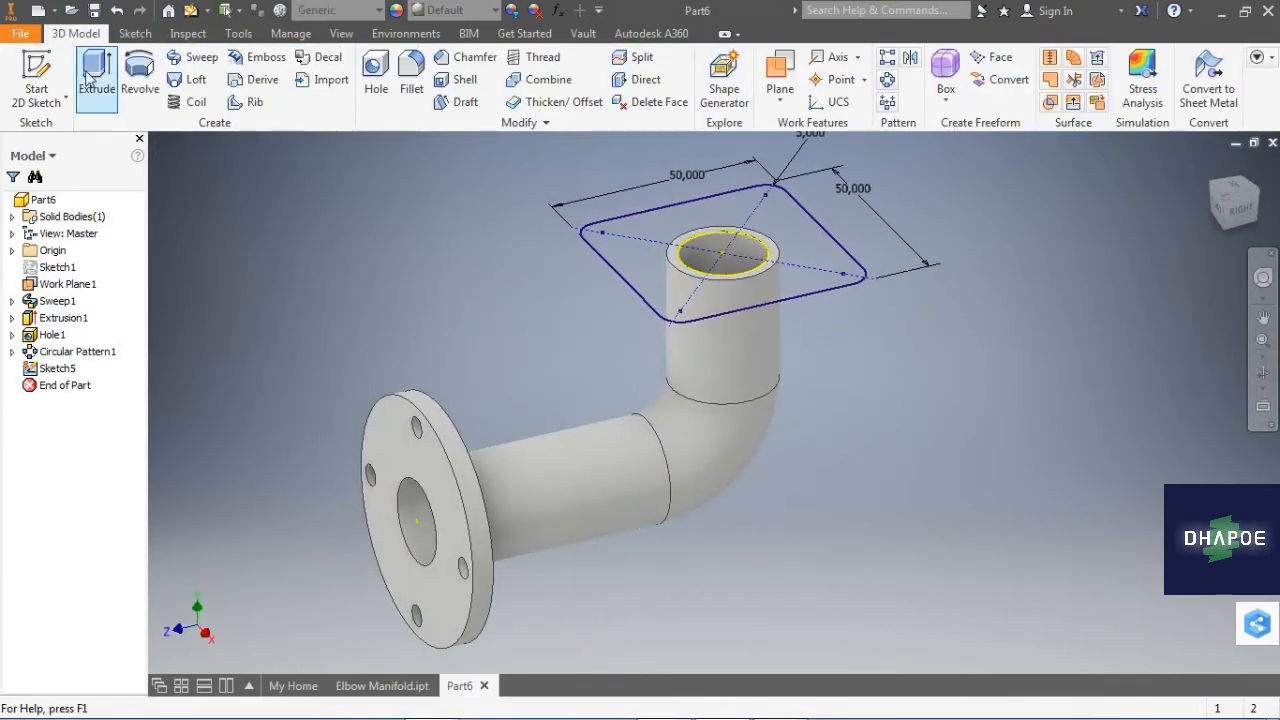
Step: Extrude the rounded square profile around the bore 5 in downwards, joined to the vertical pipe
left_click(90, 79)
left_click(1124, 412)
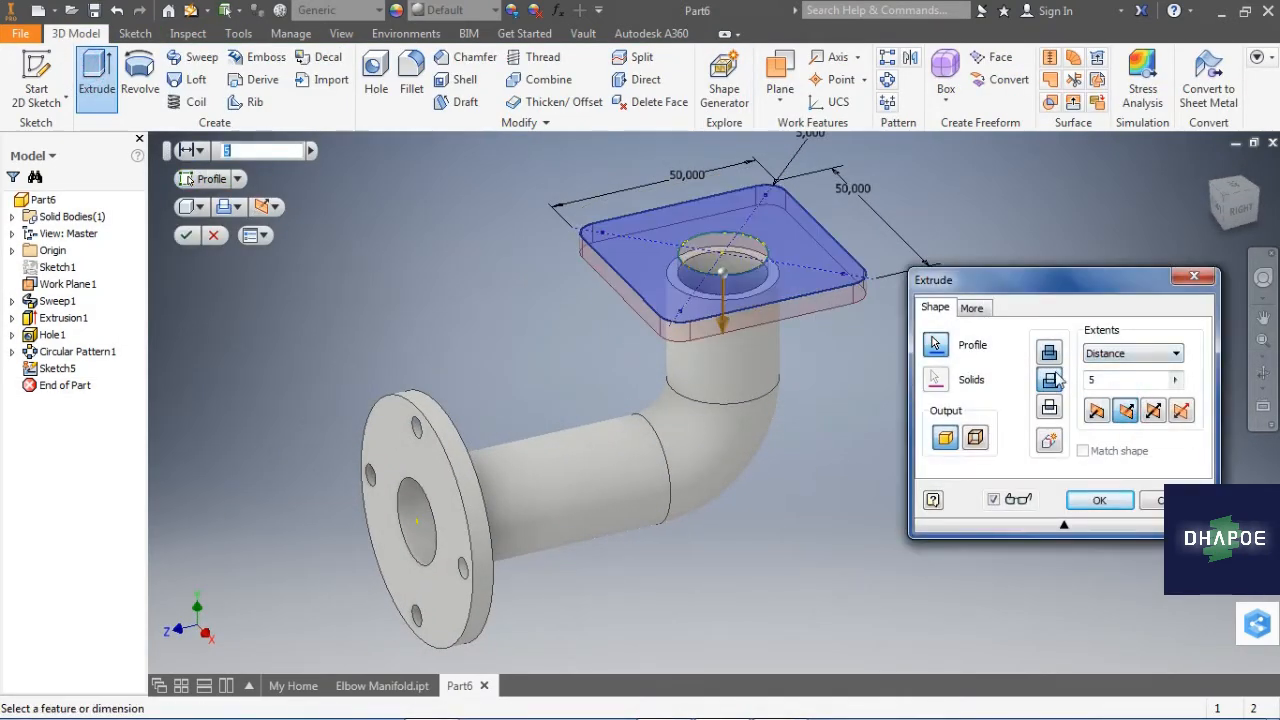
left_click(1099, 508)
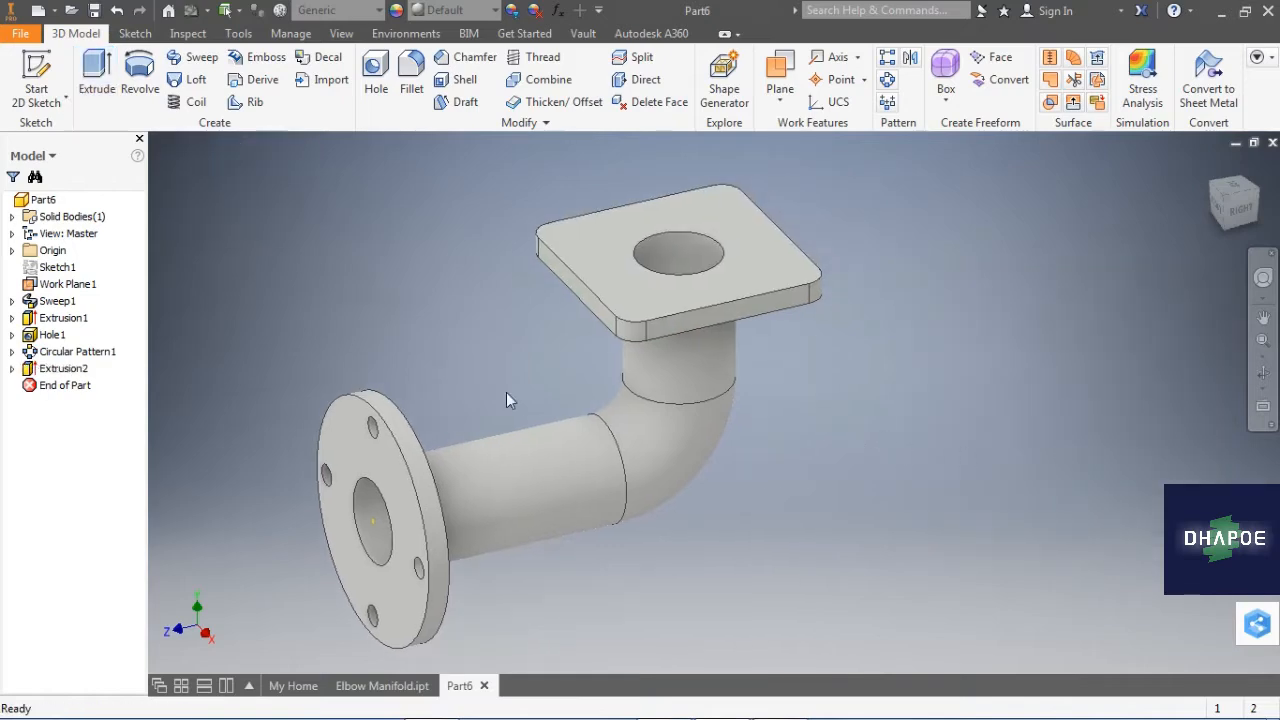
Step: On the square flange's top face, sketch a diagonal line from the bore's centre towards the lower-right corner, ending about 17.8 in below the centre
left_click(36, 80)
left_click(740, 244)
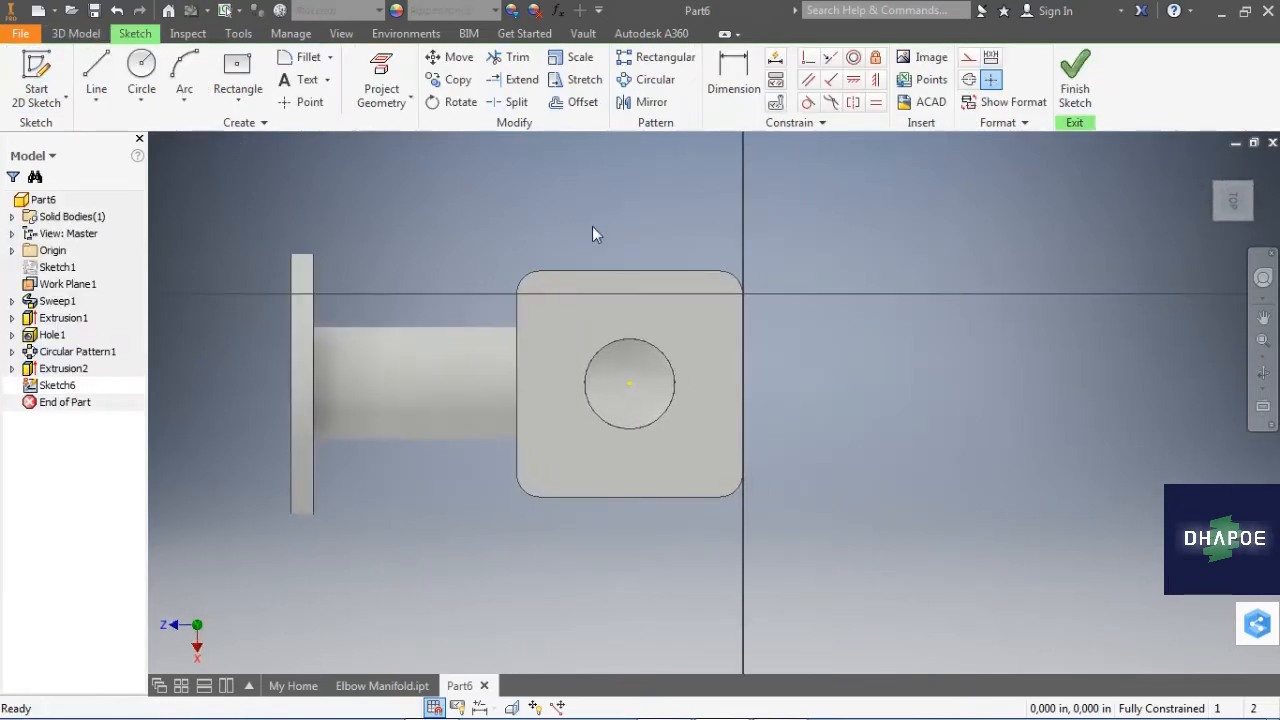
left_click(96, 75)
left_click(629, 383)
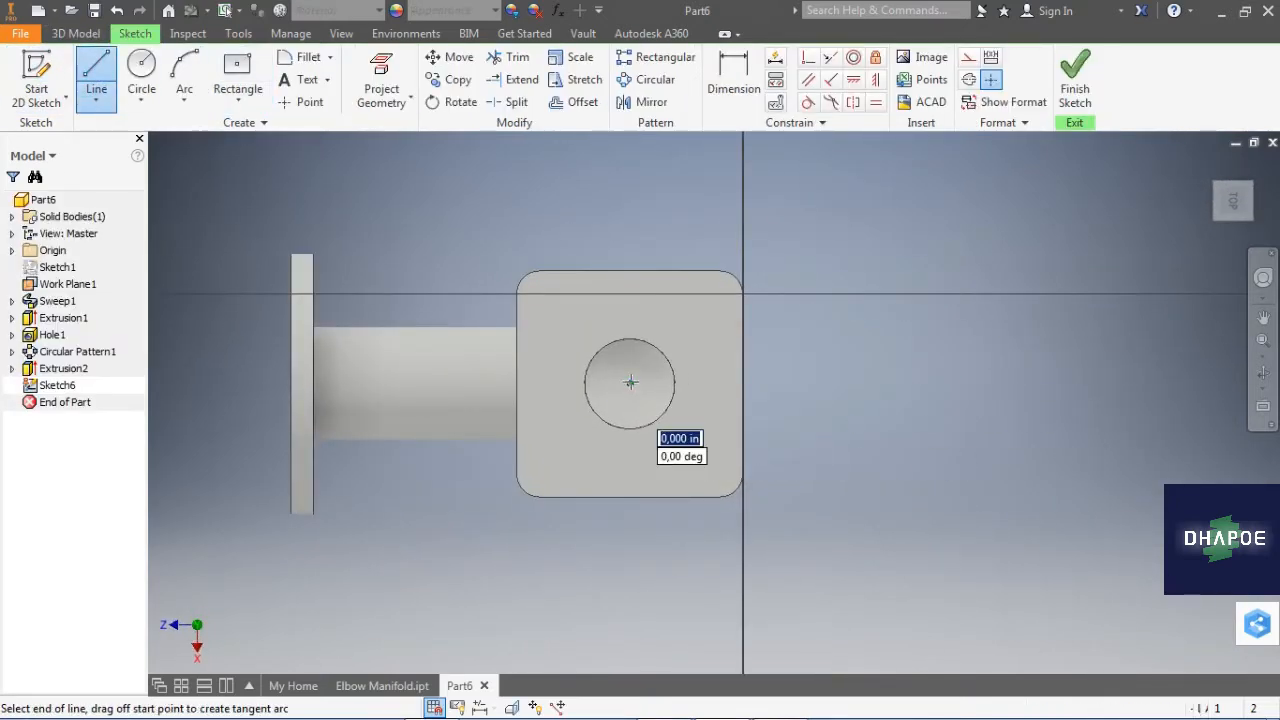
left_click(706, 464)
right_click(897, 423)
left_click(948, 424)
Step: Dimension the diagonal line's horizontal and vertical extents to 20 in each
left_click(729, 86)
left_click(677, 433)
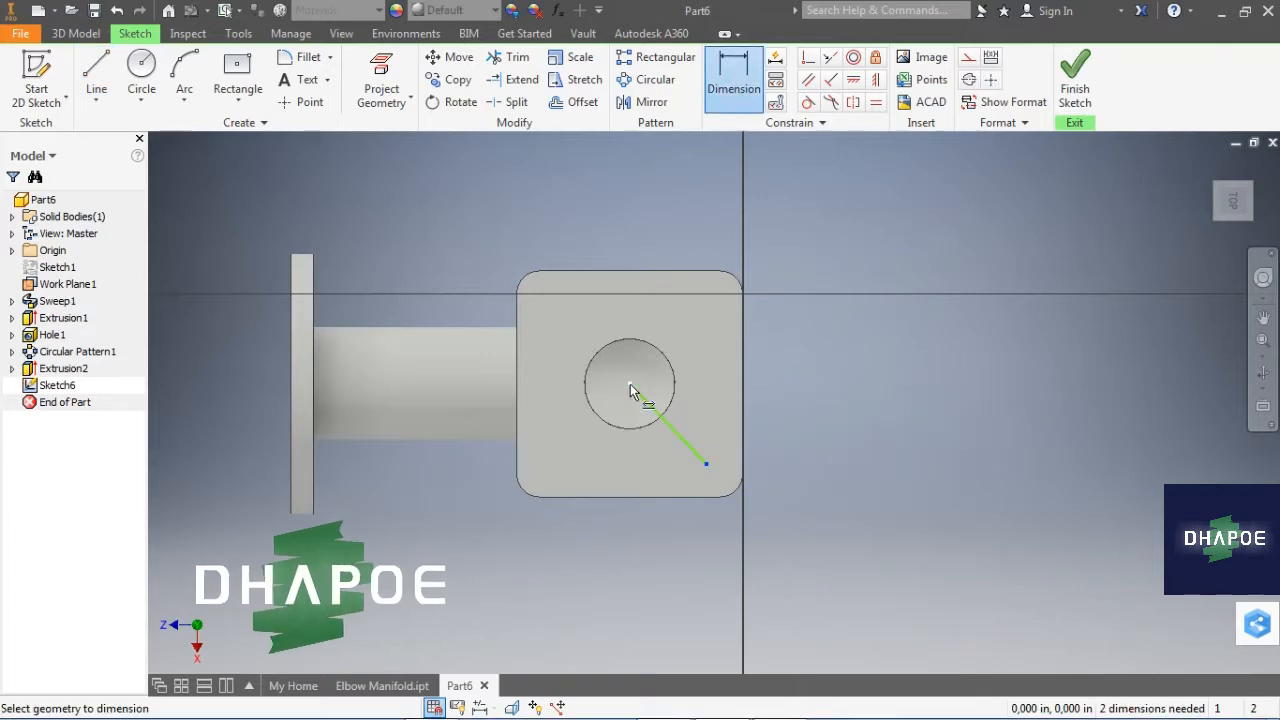
left_click(667, 542)
type("20")
key("Return")
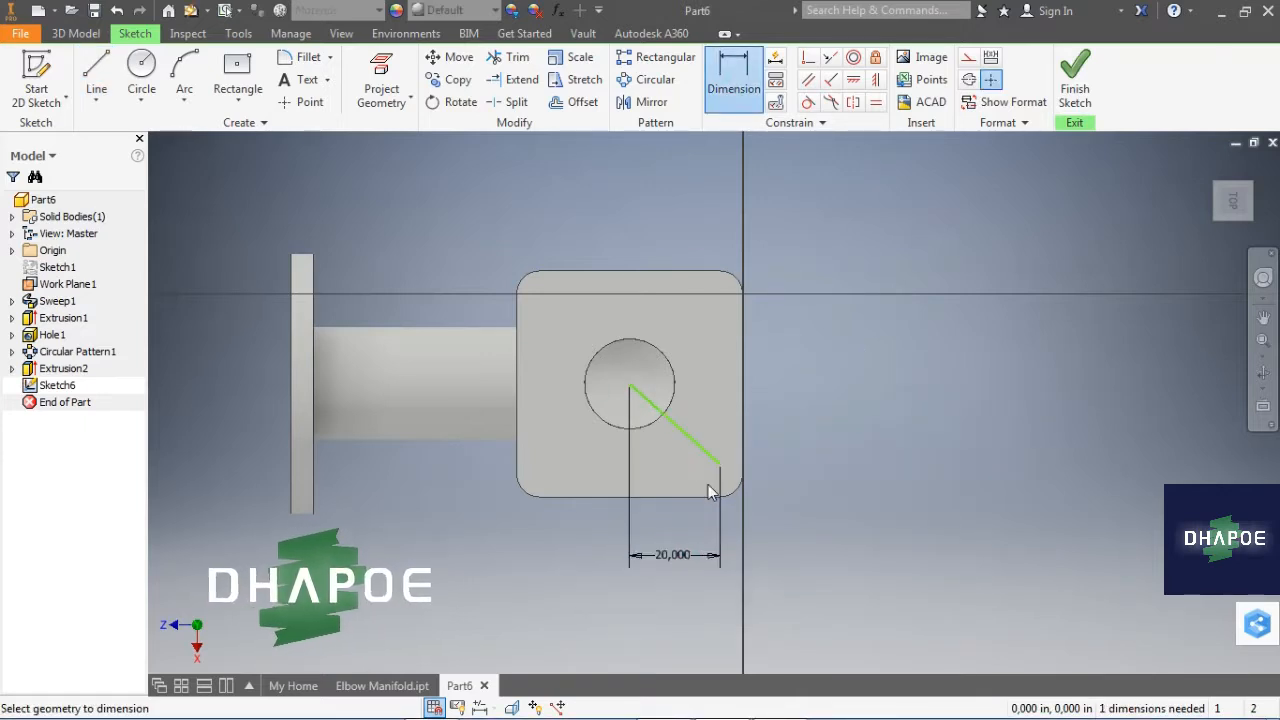
left_click(780, 420)
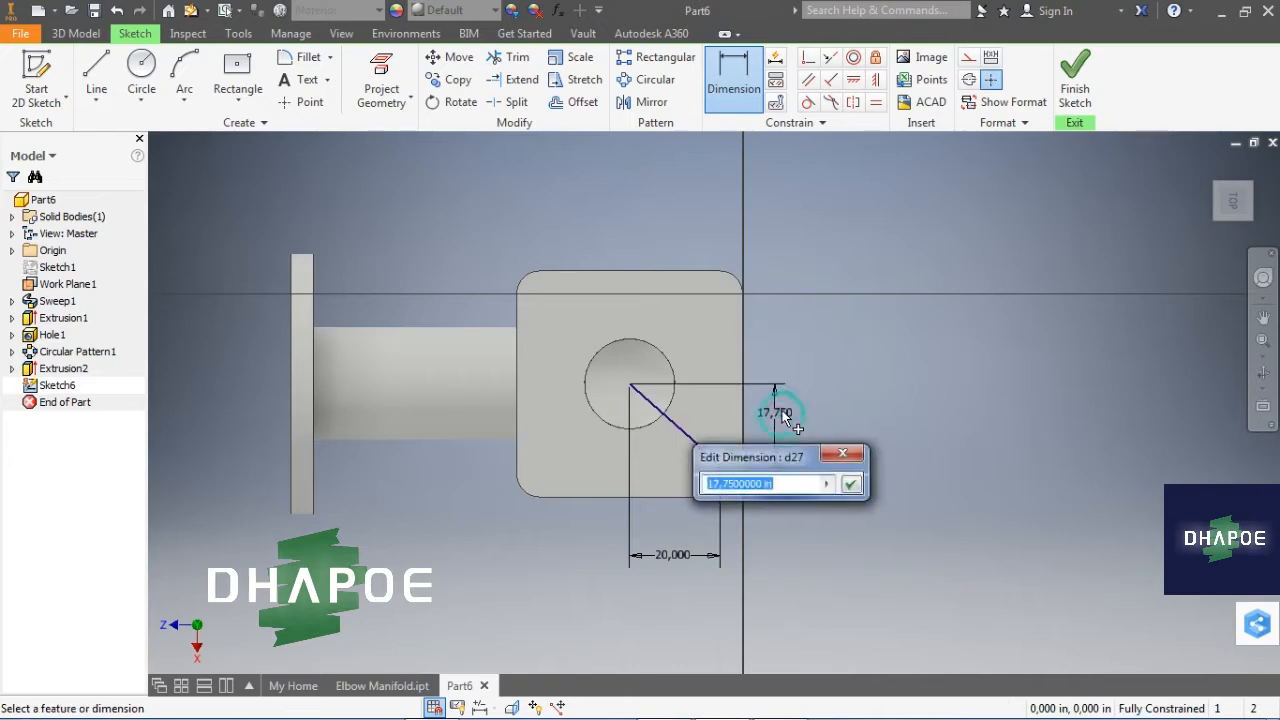
key("Return")
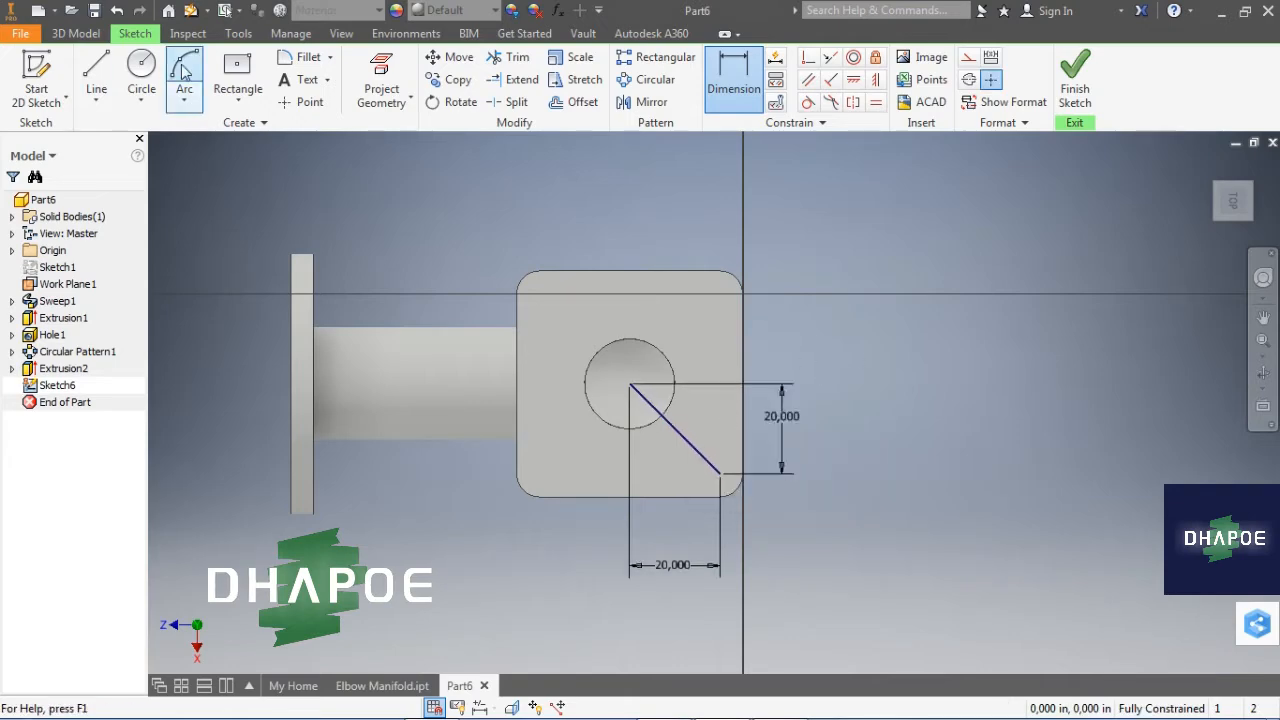
Step: Drill a 5 in diameter Through All hole in the square flange, centred on the diagonal line's outer end
left_click(76, 33)
left_click(376, 72)
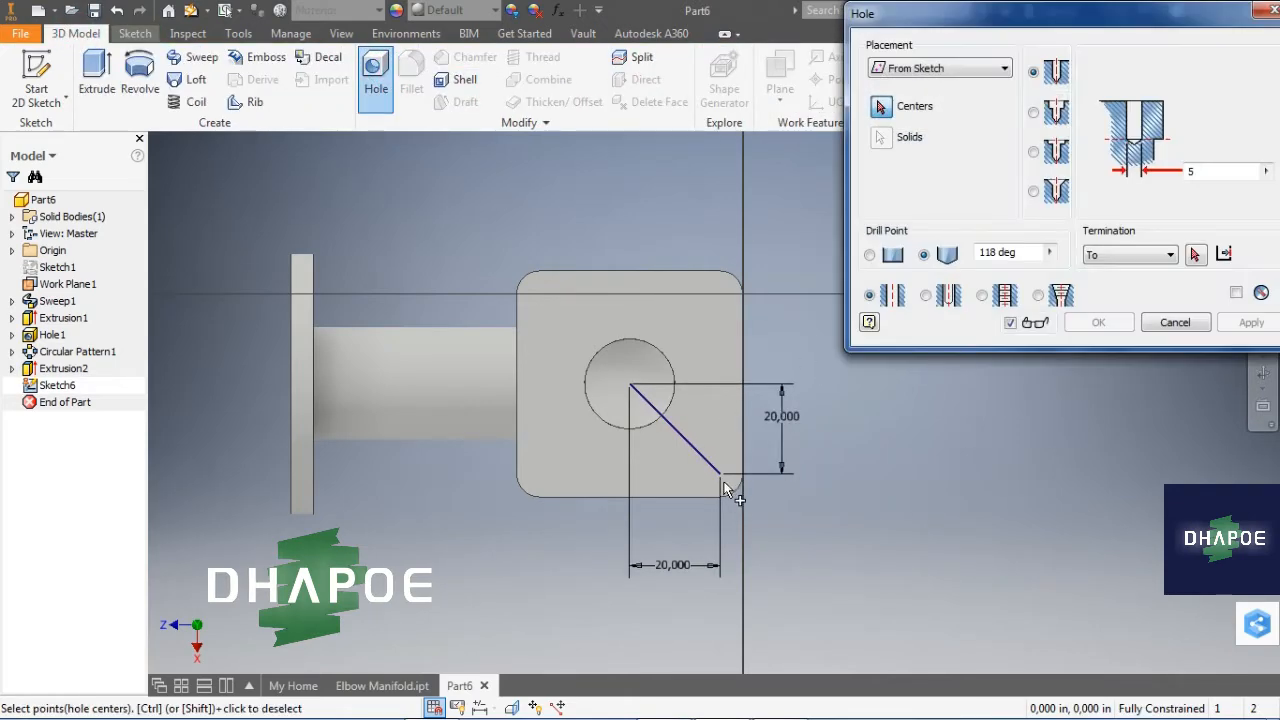
left_click(720, 474)
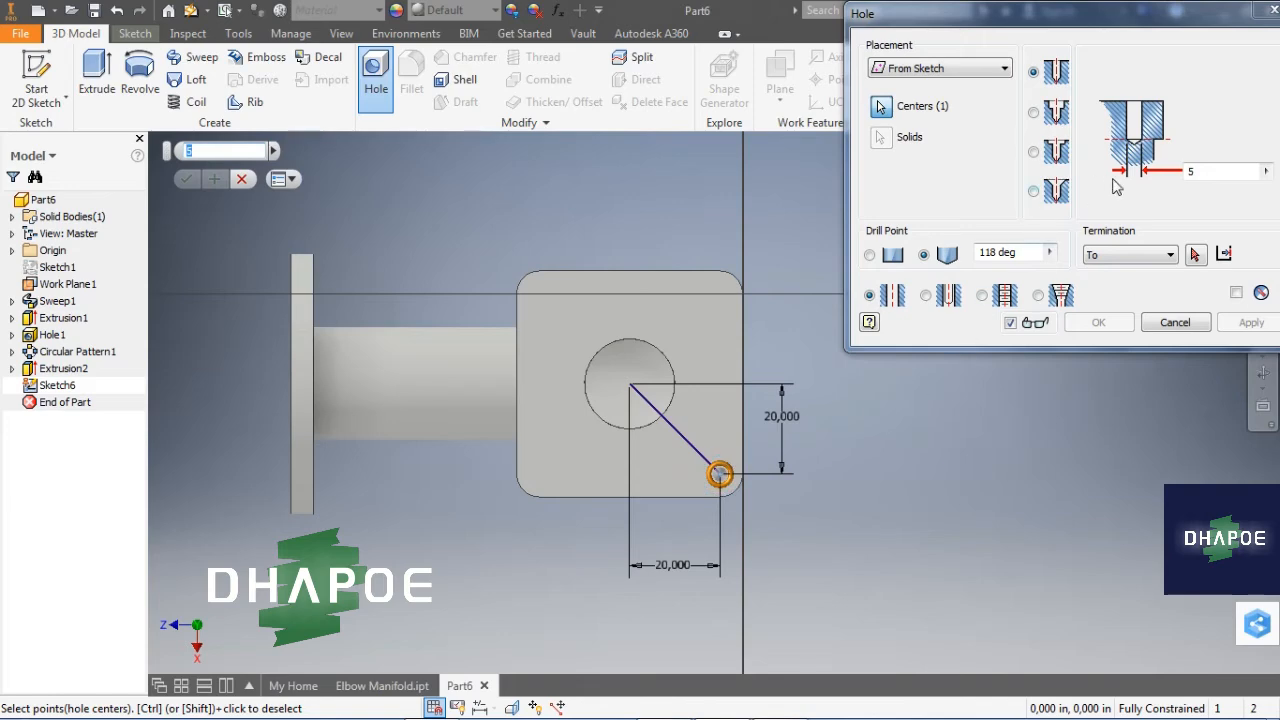
left_click(1118, 255)
left_click(1118, 255)
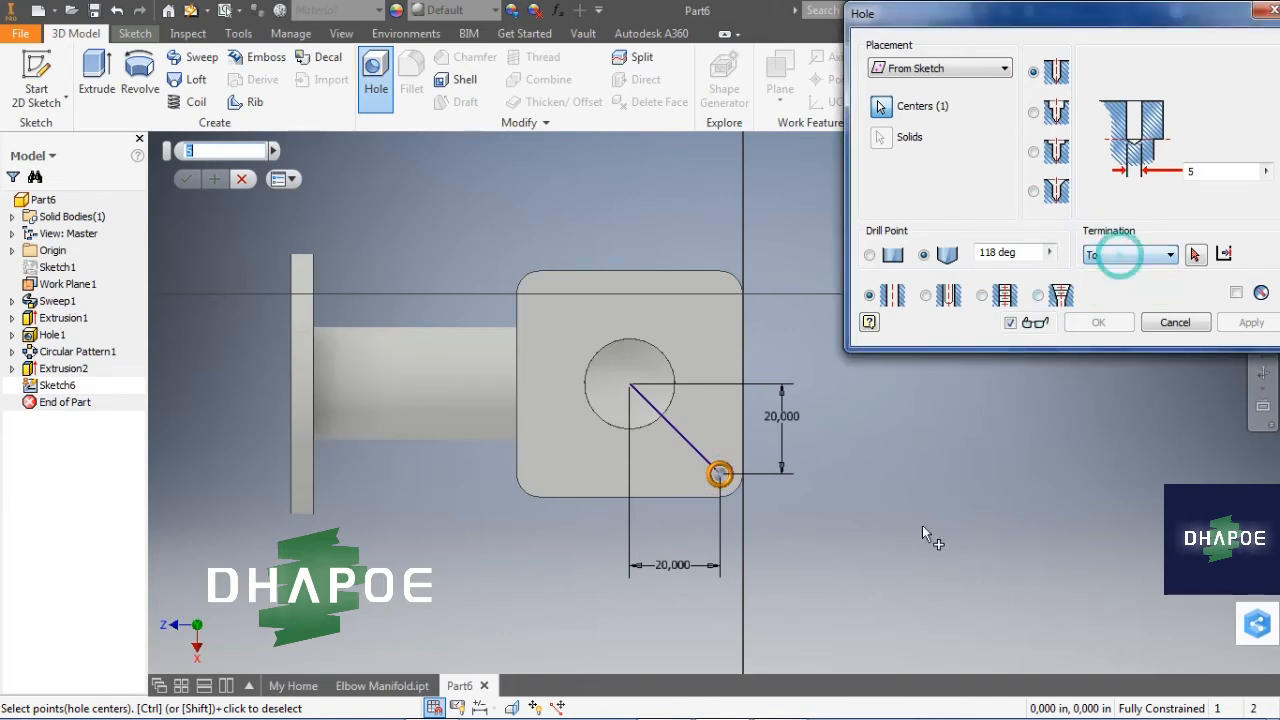
middle_click_drag(929, 534, 888, 434, "shift")
left_click(1168, 255)
left_click(1110, 272)
middle_click_drag(1000, 380, 966, 457, "shift")
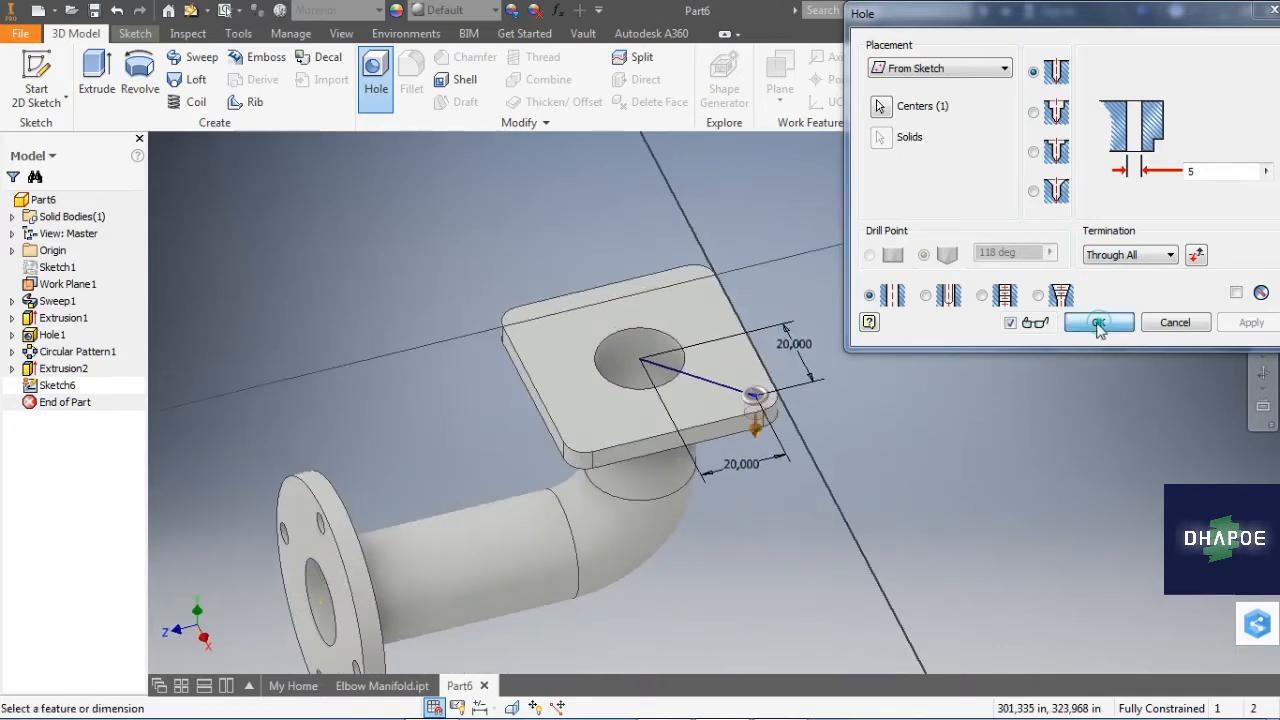
left_click(1098, 322)
left_click(888, 82)
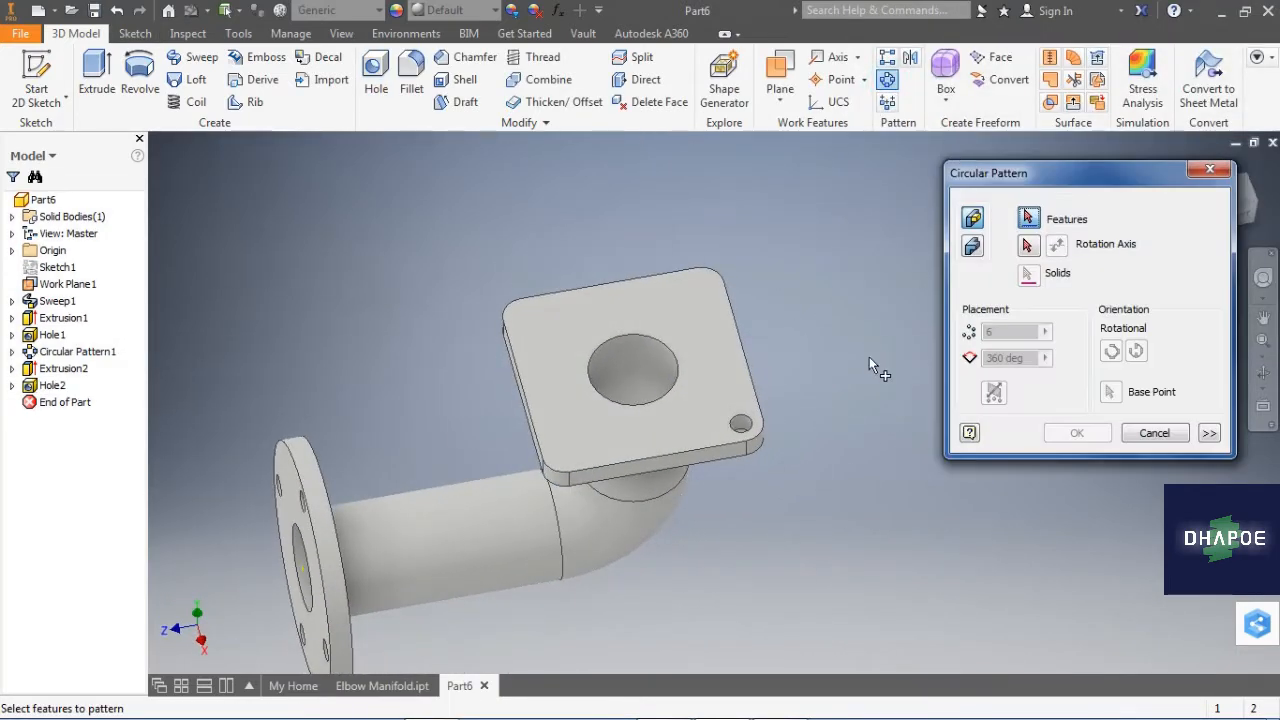
left_click(52, 385)
left_click(57, 301)
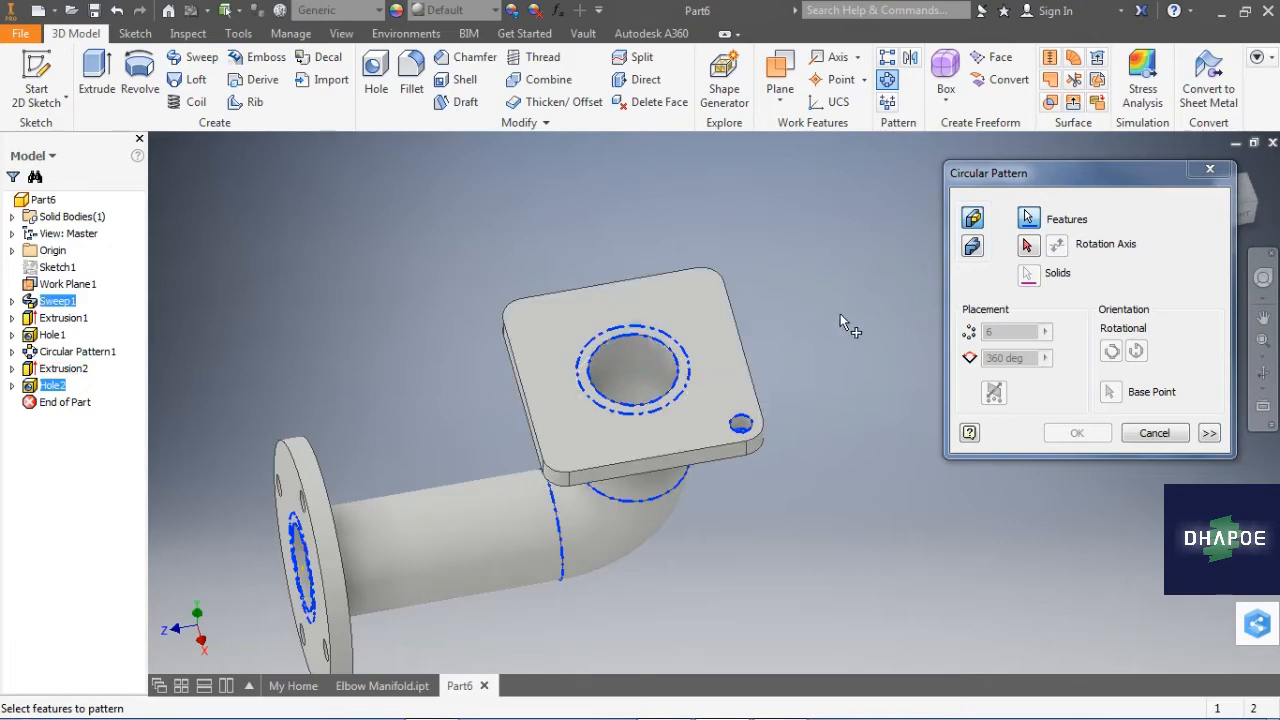
left_click(1150, 432)
Step: Circular-pattern the square flange's corner hole into 4 holes over 360 degrees about the vertical bore's axis
left_click(887, 80)
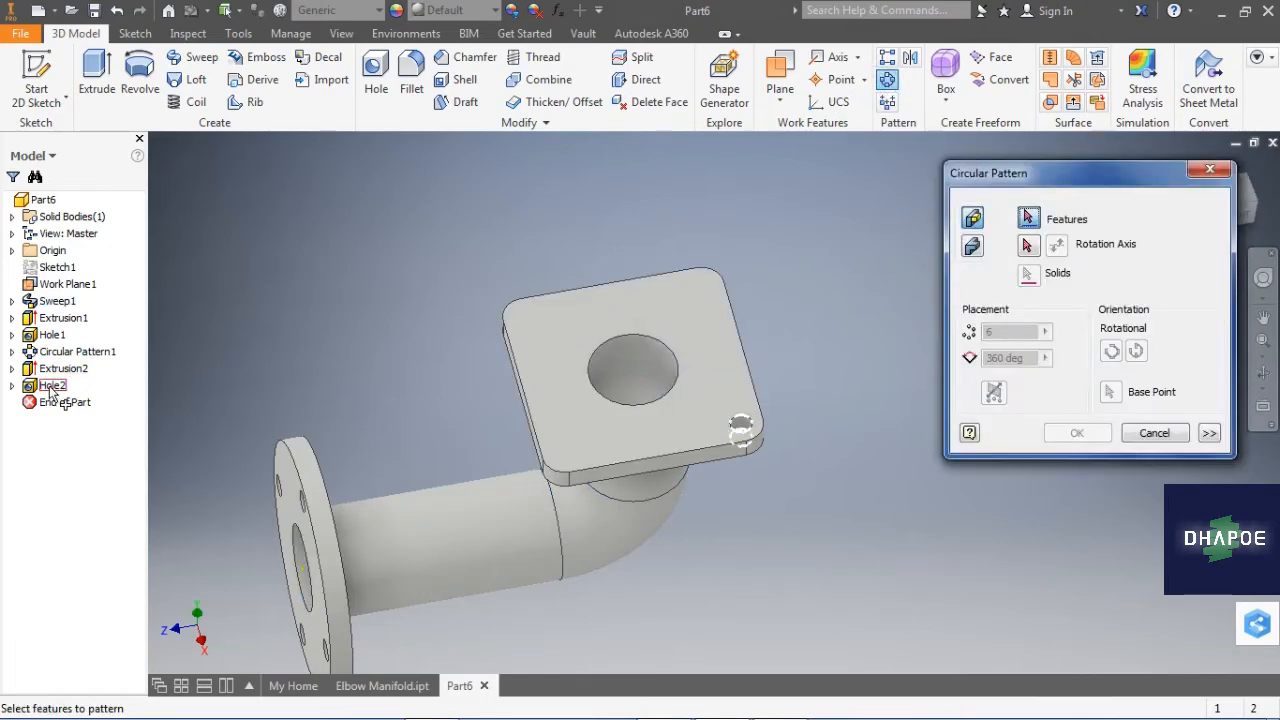
left_click(52, 385)
left_click(1028, 243)
left_click(645, 365)
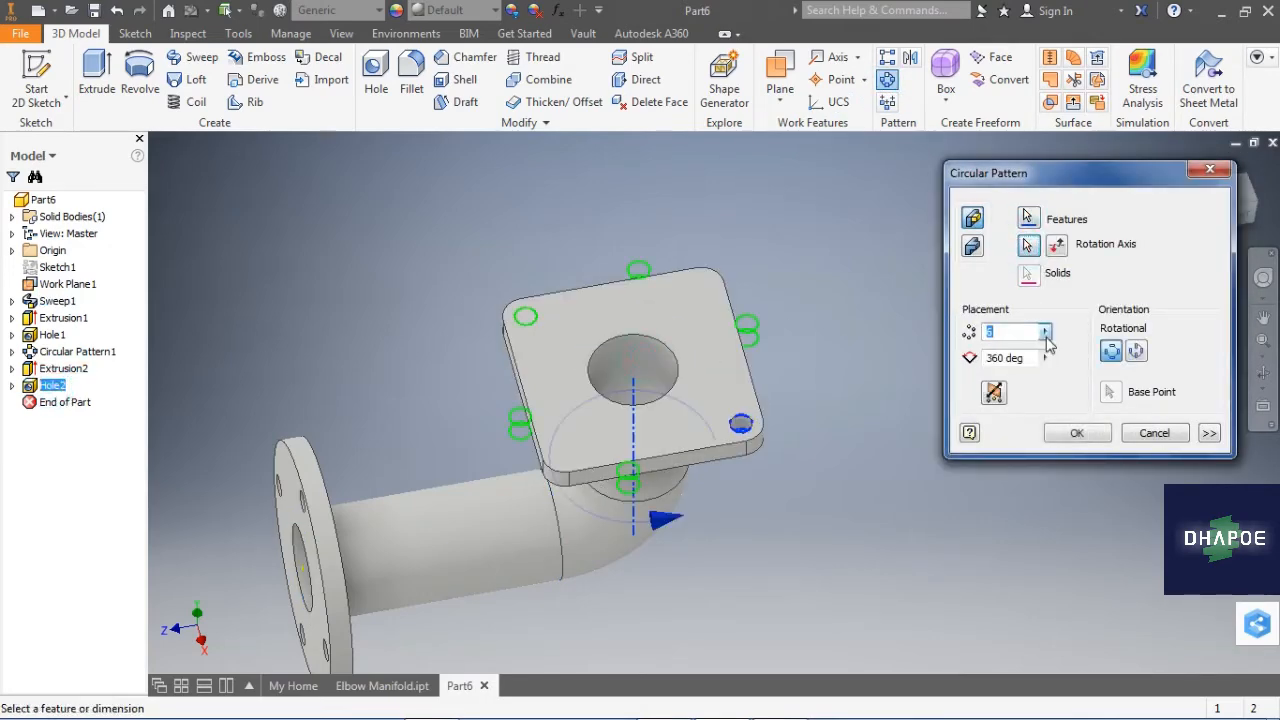
left_click(1077, 433)
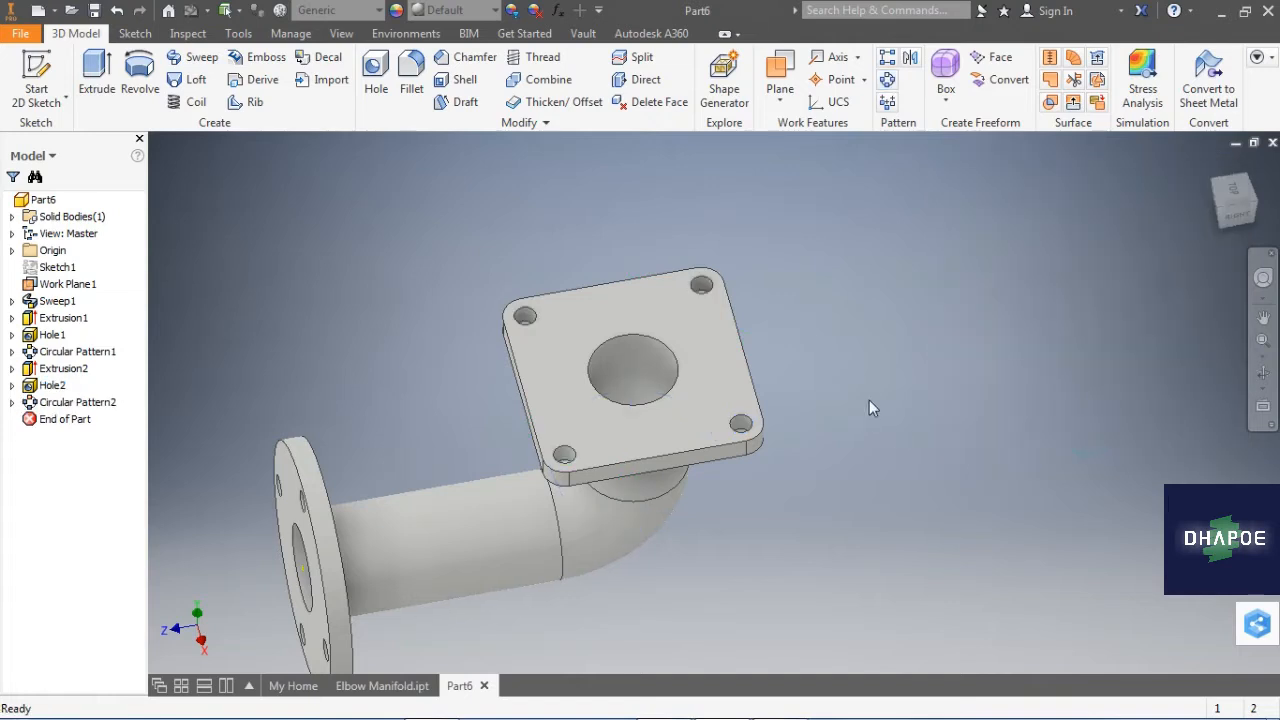
Step: Create a work plane offset 28 in upwards from the origin XZ plane
middle_click_drag(869, 400, 829, 471, "shift")
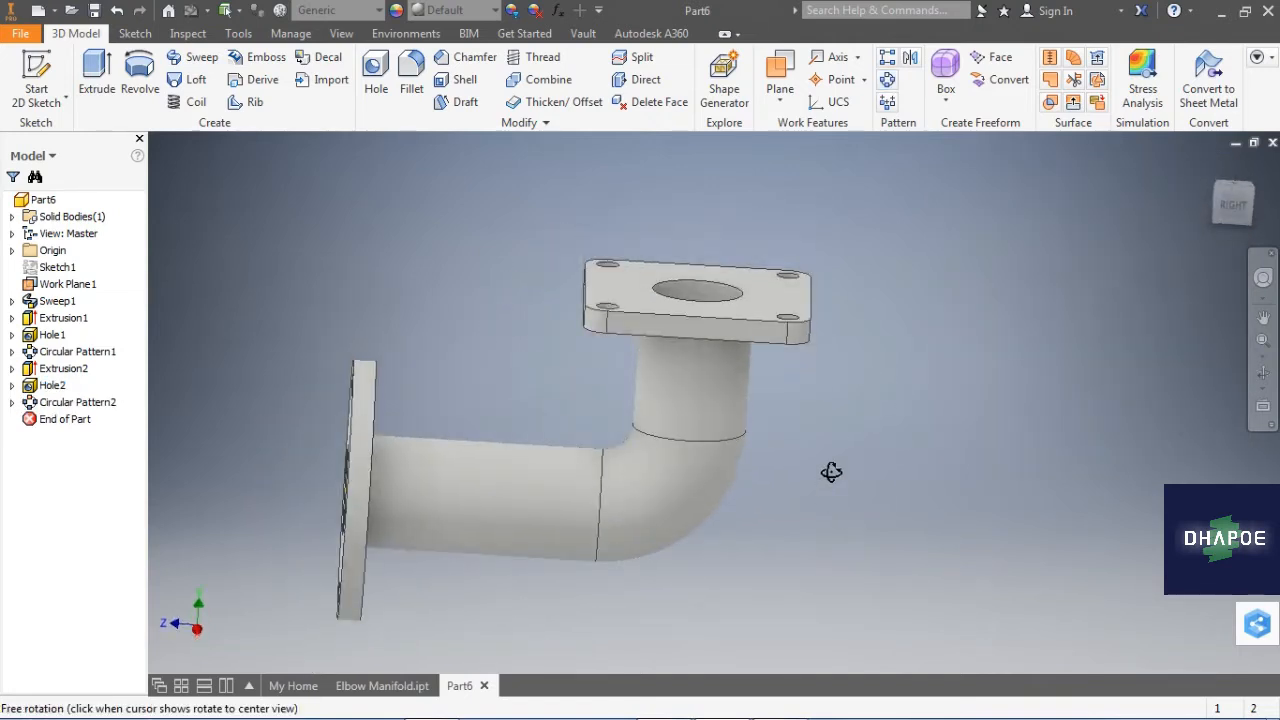
left_click(13, 251)
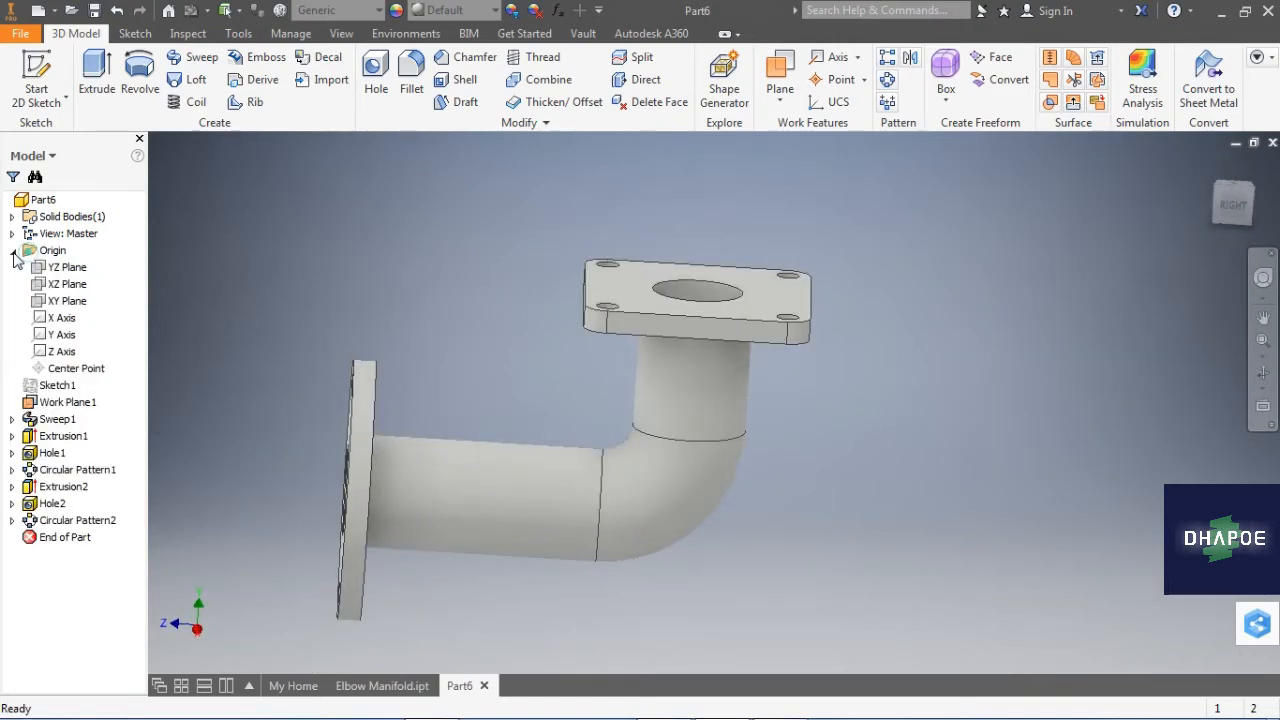
left_click(67, 284)
left_click(780, 75)
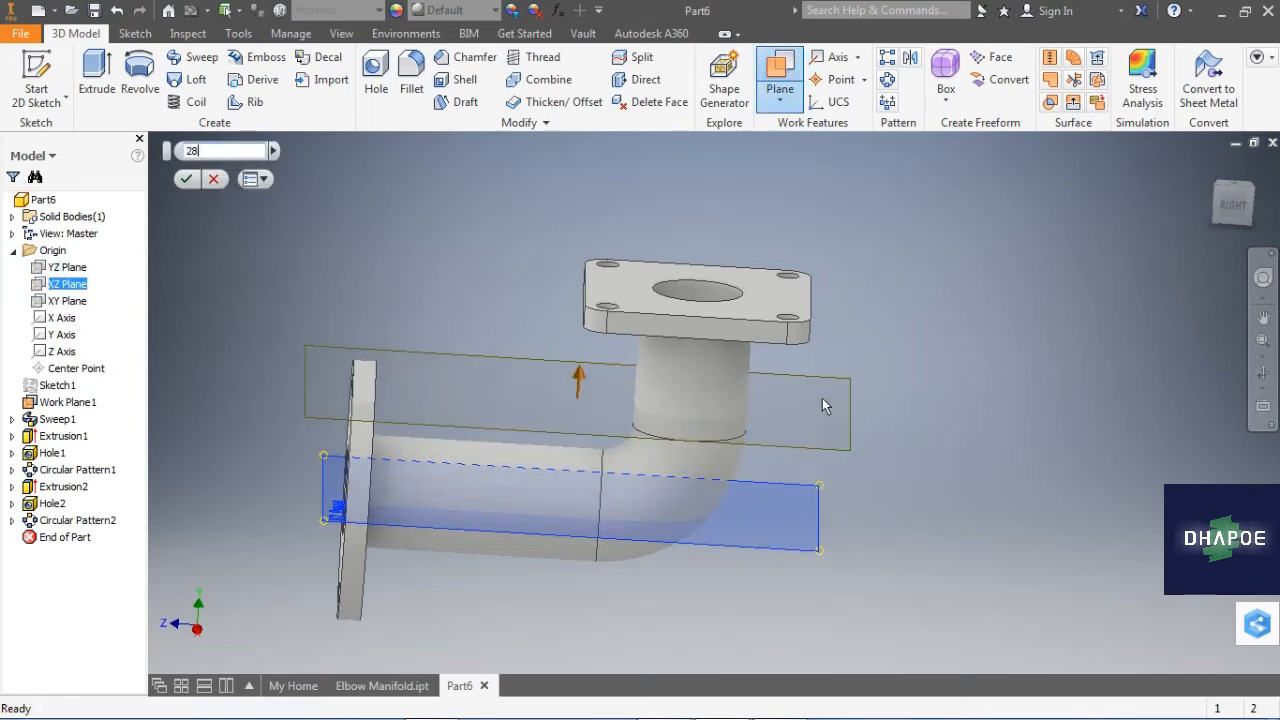
type("28")
key("Return")
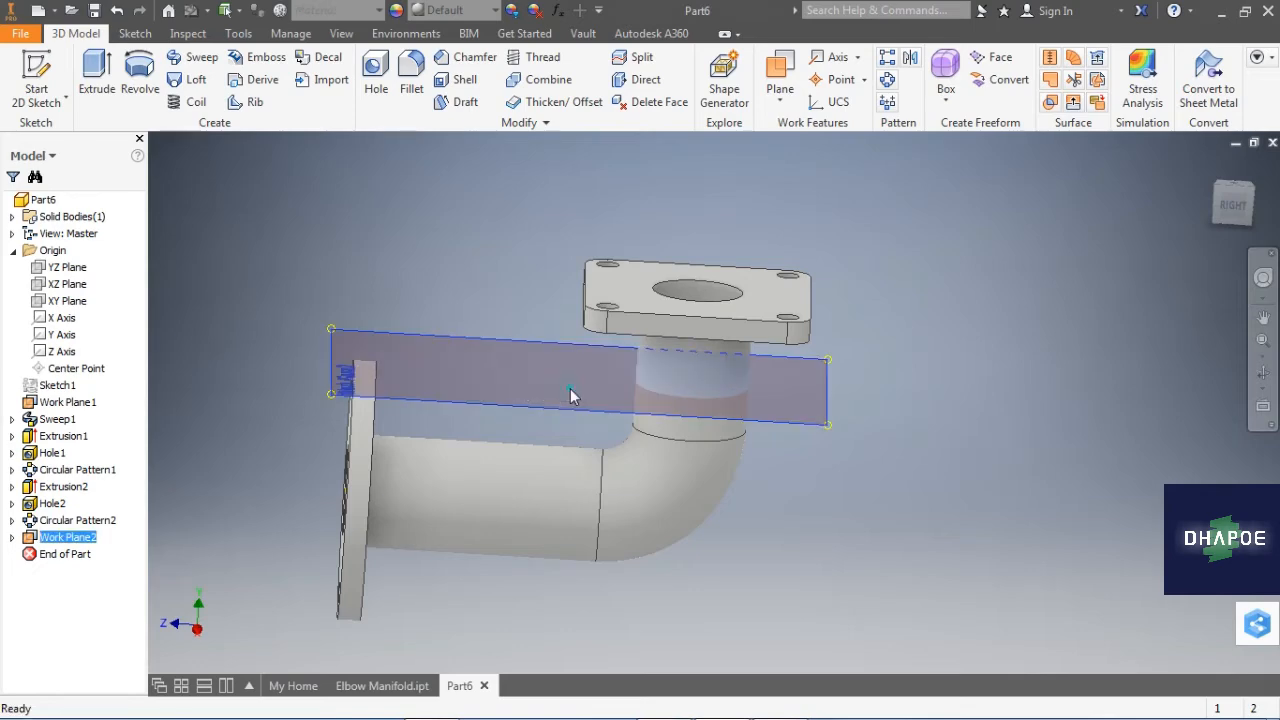
Step: On the new offset plane, sketch two concentric circles centred over the horizontal pipe, the inner one about 18 in in diameter
key("s")
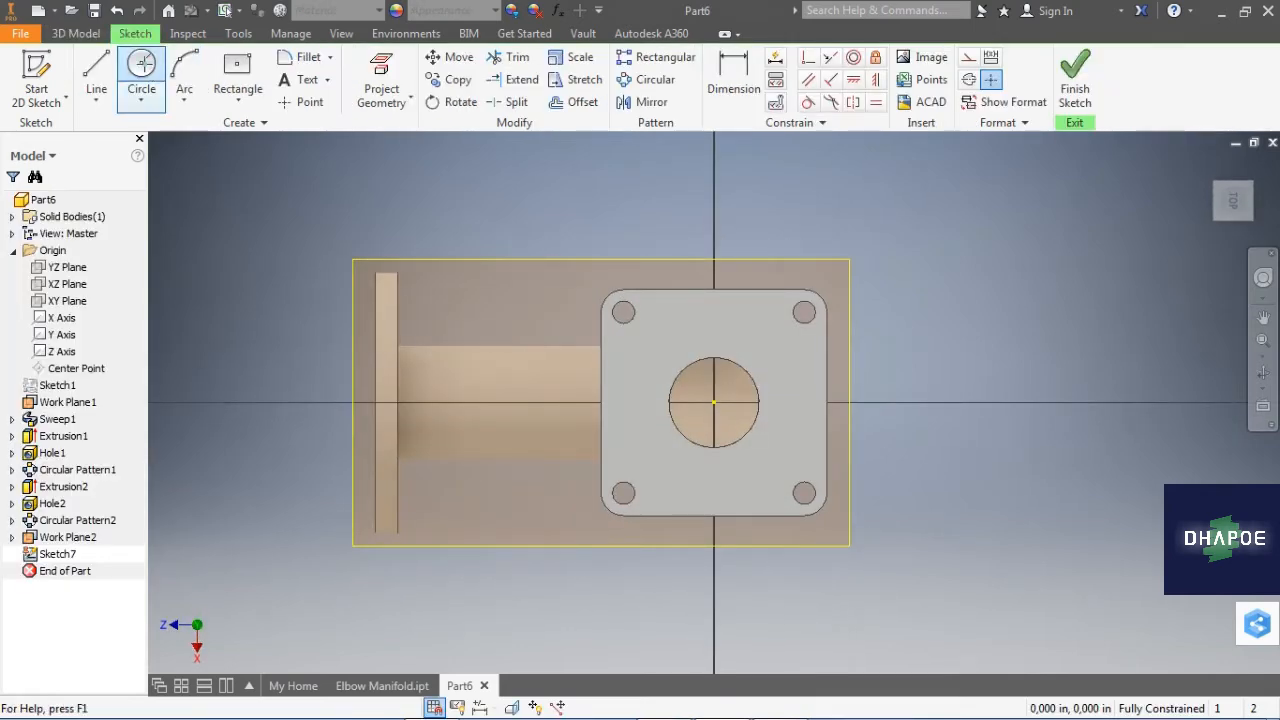
left_click(143, 63)
left_click(497, 402)
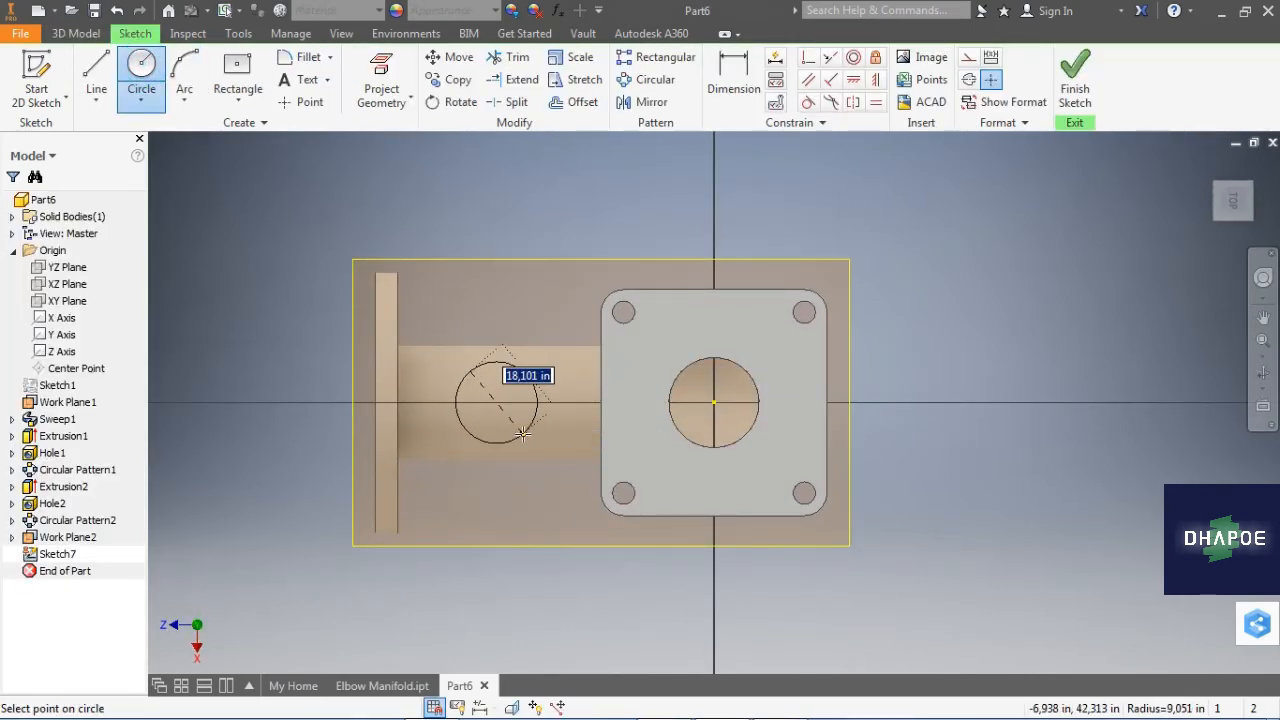
left_click(522, 433)
left_click(497, 402)
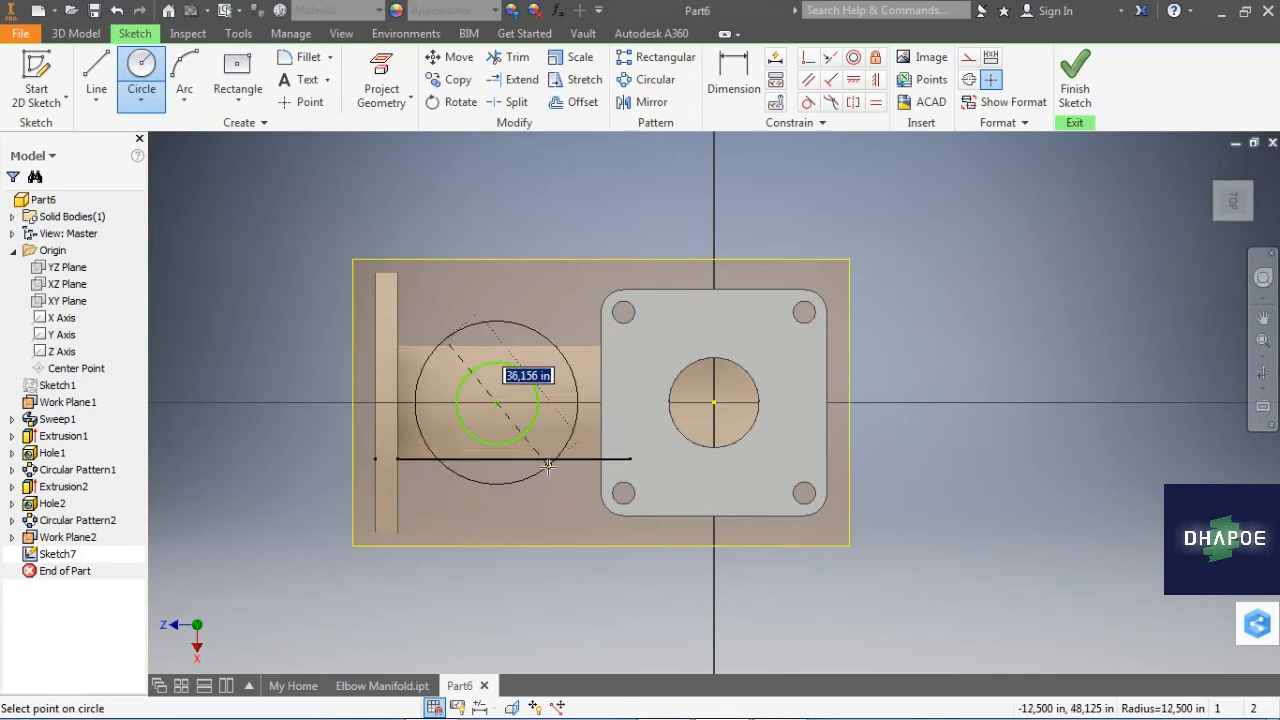
left_click(552, 470)
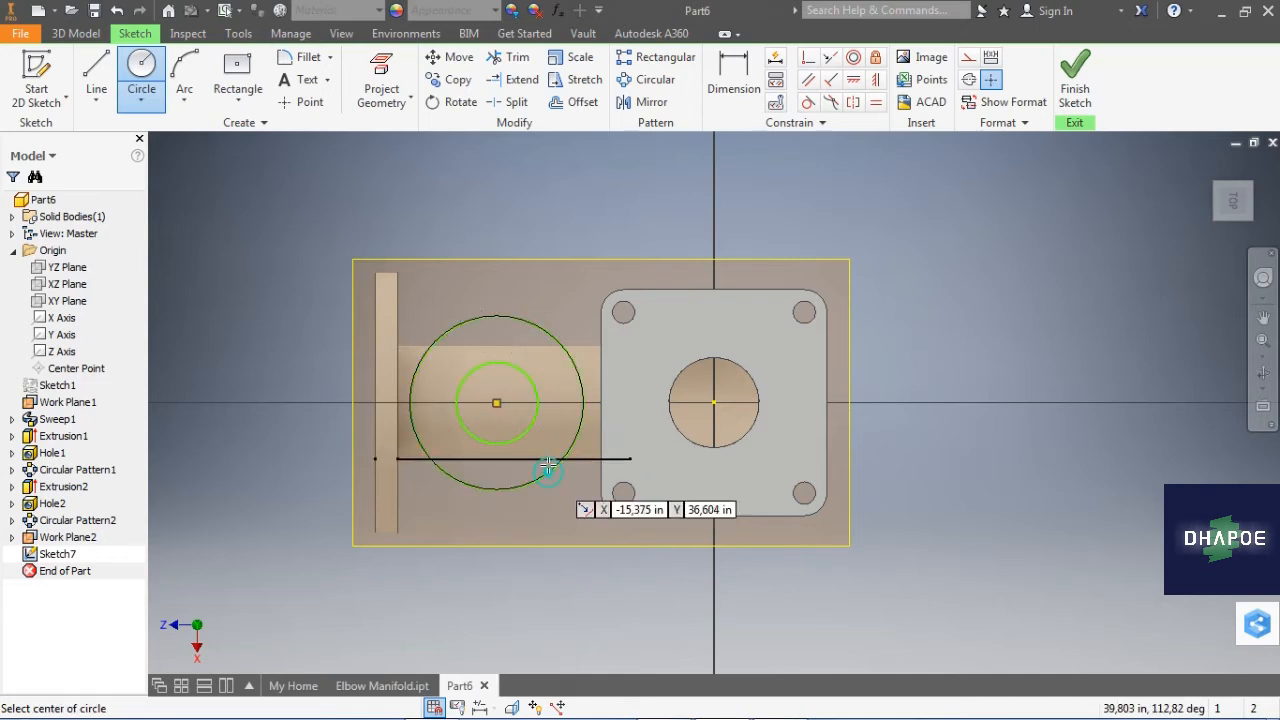
Step: Sketch a smaller pair of concentric circles directly above the first pair, outside the horizontal pipe
left_click(505, 265)
left_click(496, 238)
left_click(537, 203)
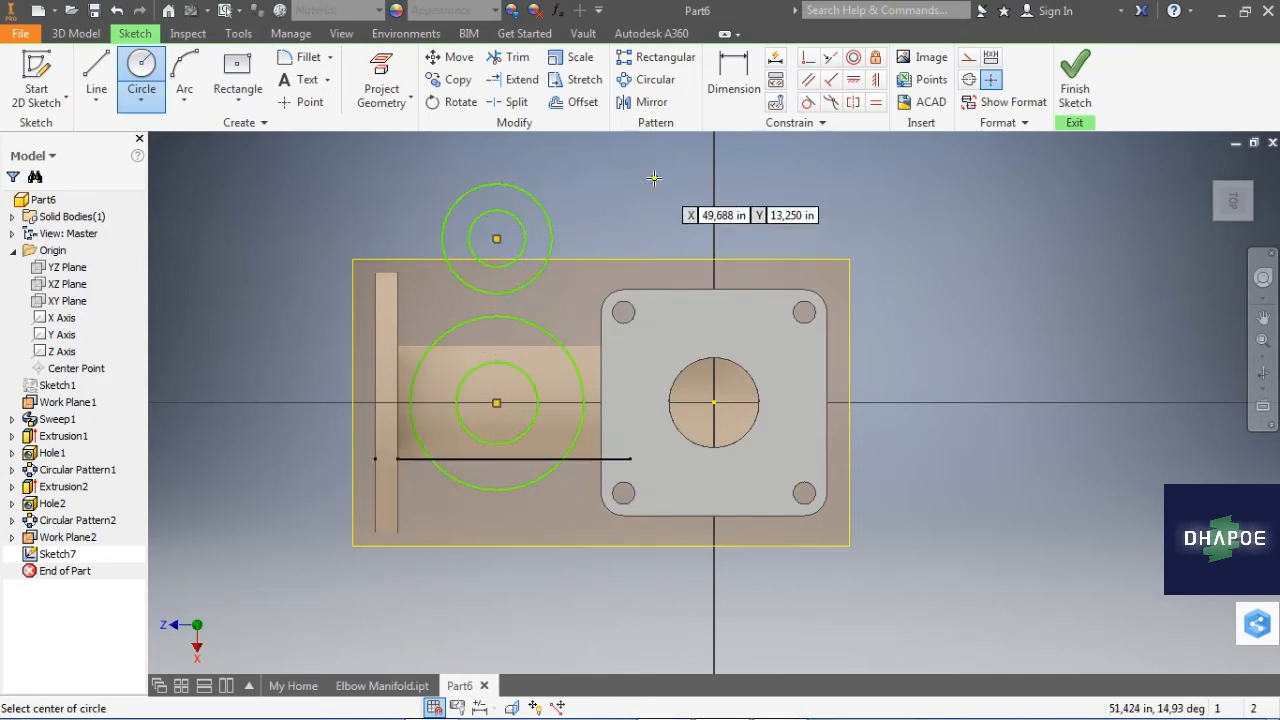
key("Escape")
Step: Dimension the two concentric circles over the pipe to 15 in inner and 25 in outer diameter
left_click(734, 80)
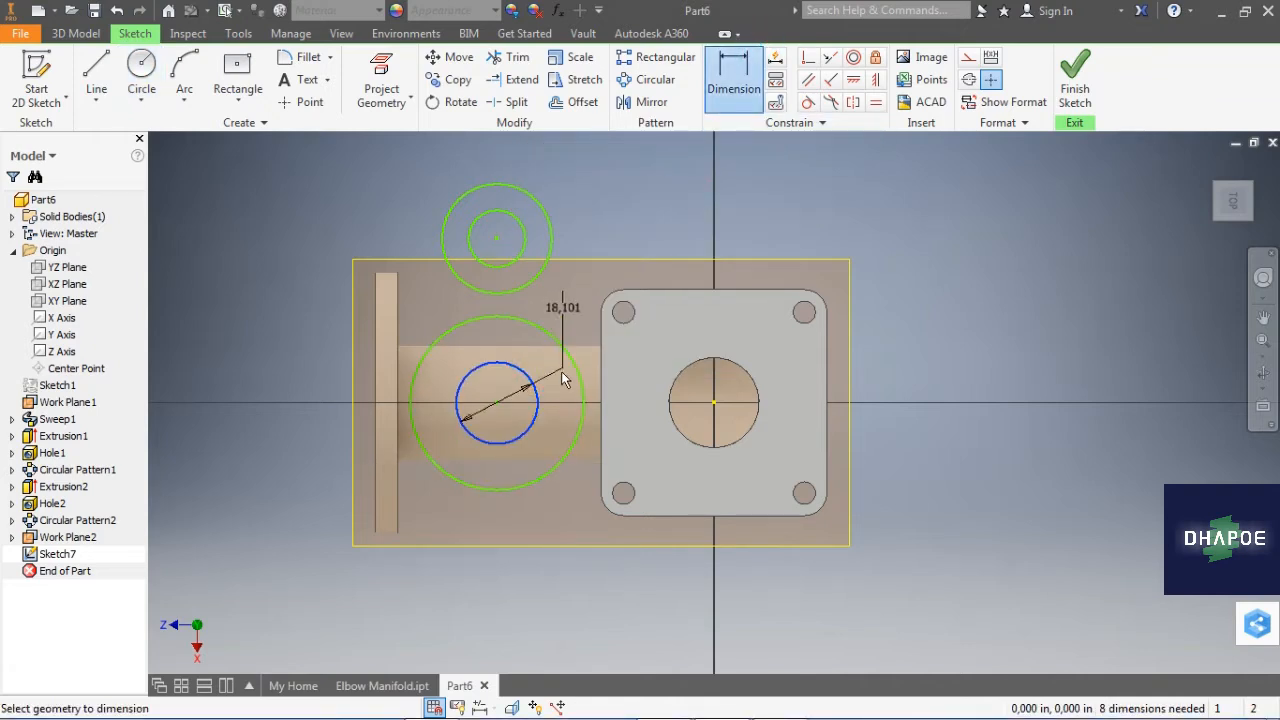
left_click(556, 327)
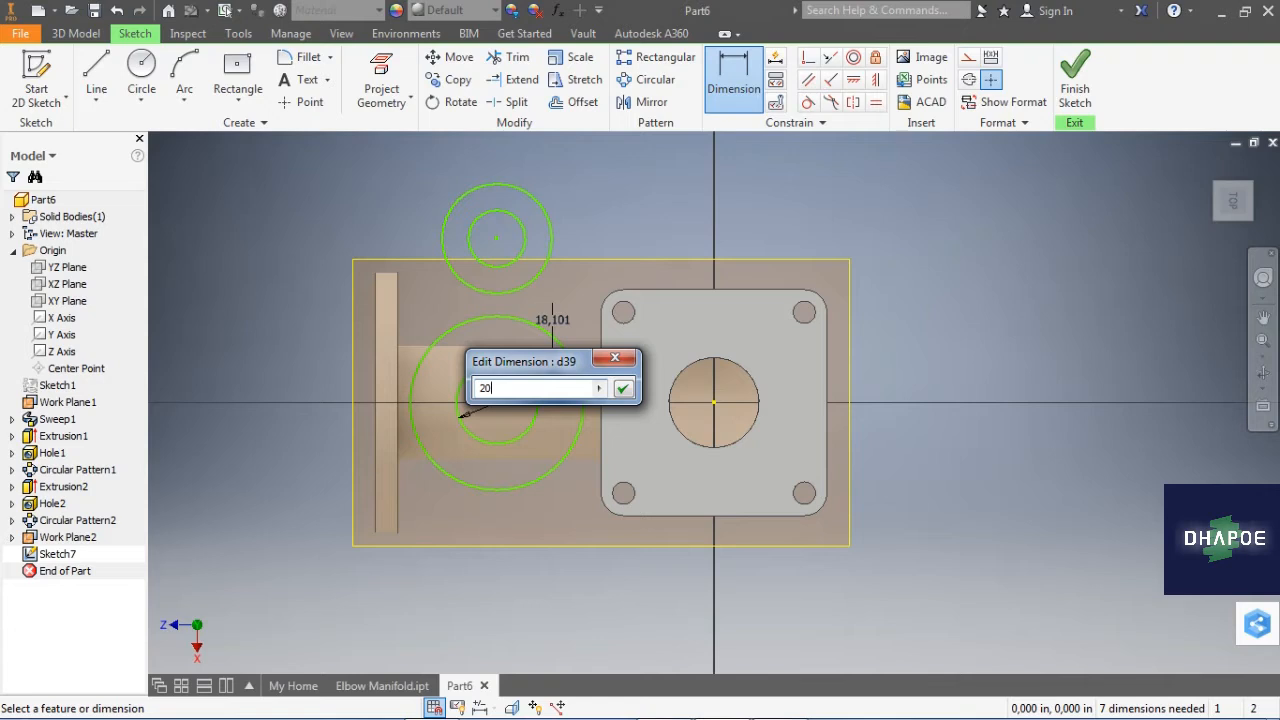
key("Return")
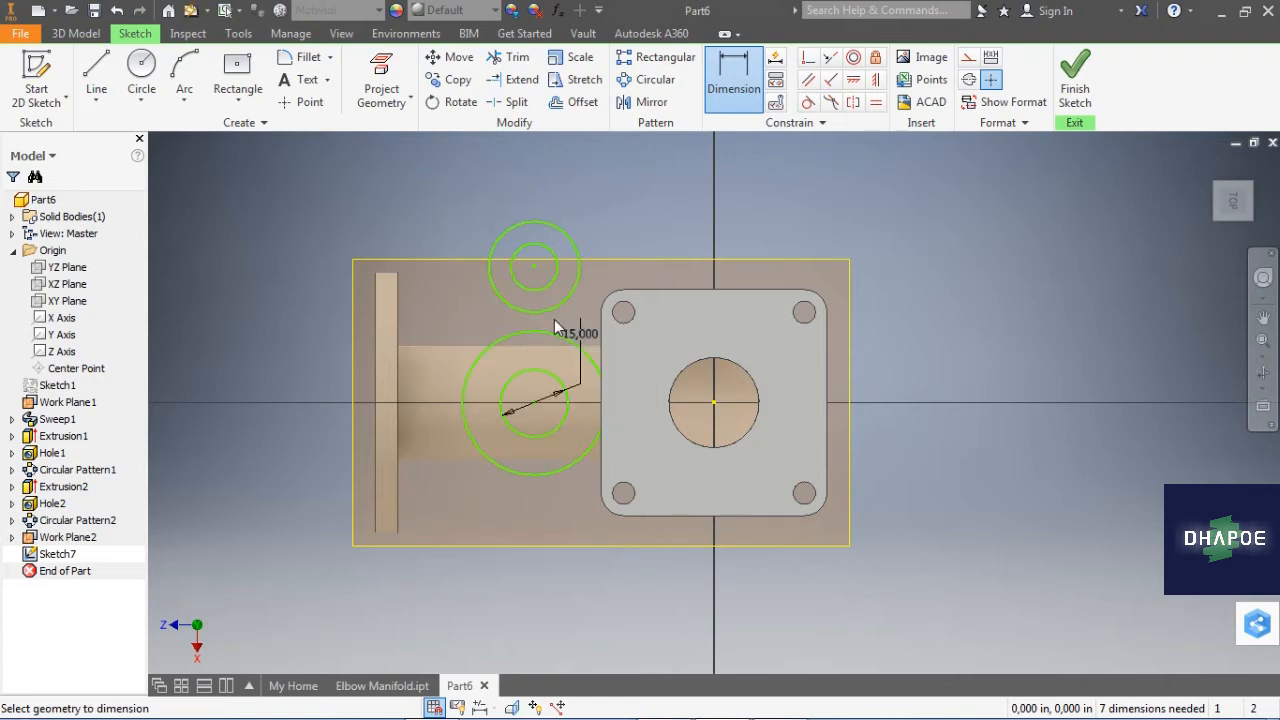
left_click(487, 346)
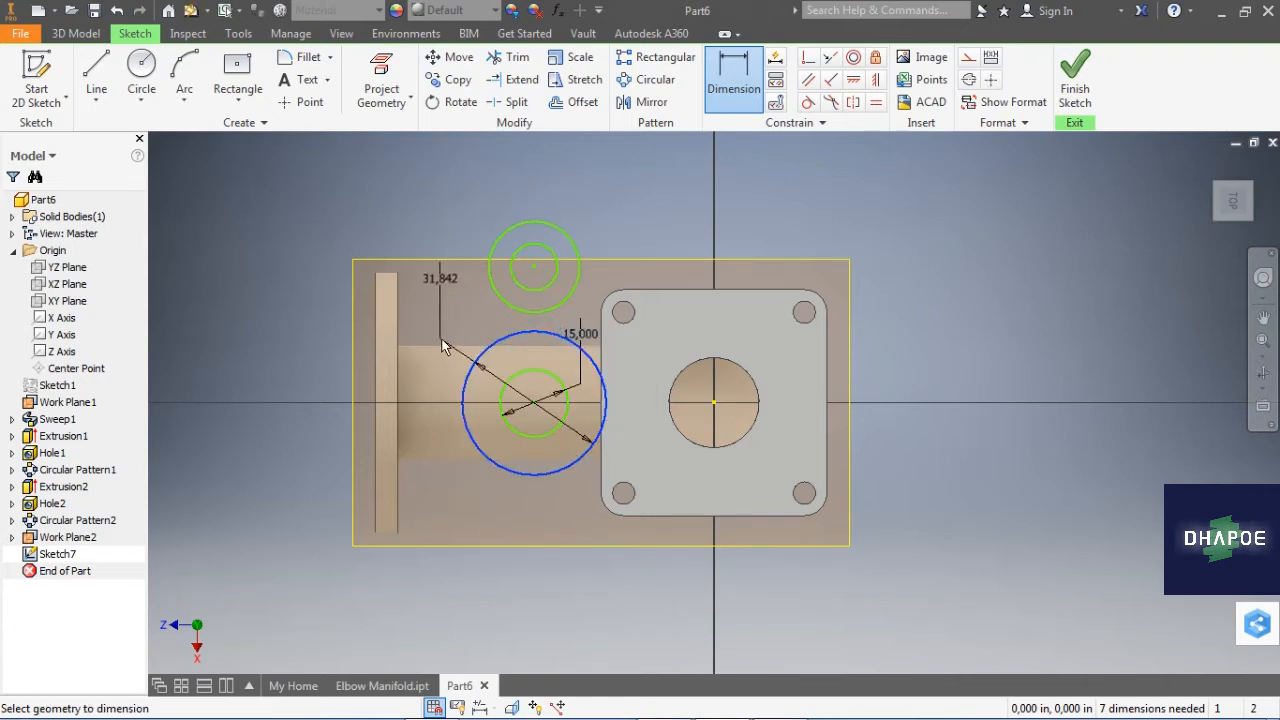
left_click(448, 292)
type("25")
key("Return")
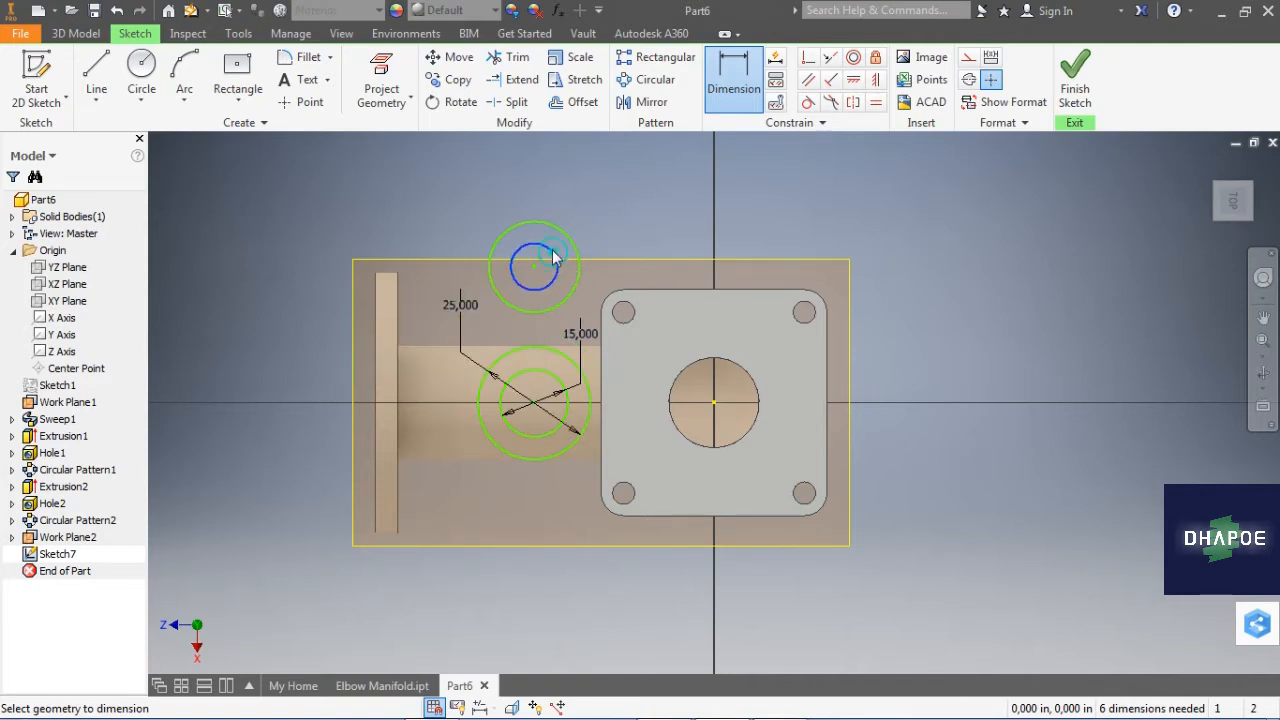
Step: Dimension the upper pair of concentric circles to 5 in inner and 10 in outer diameter
left_click(612, 200)
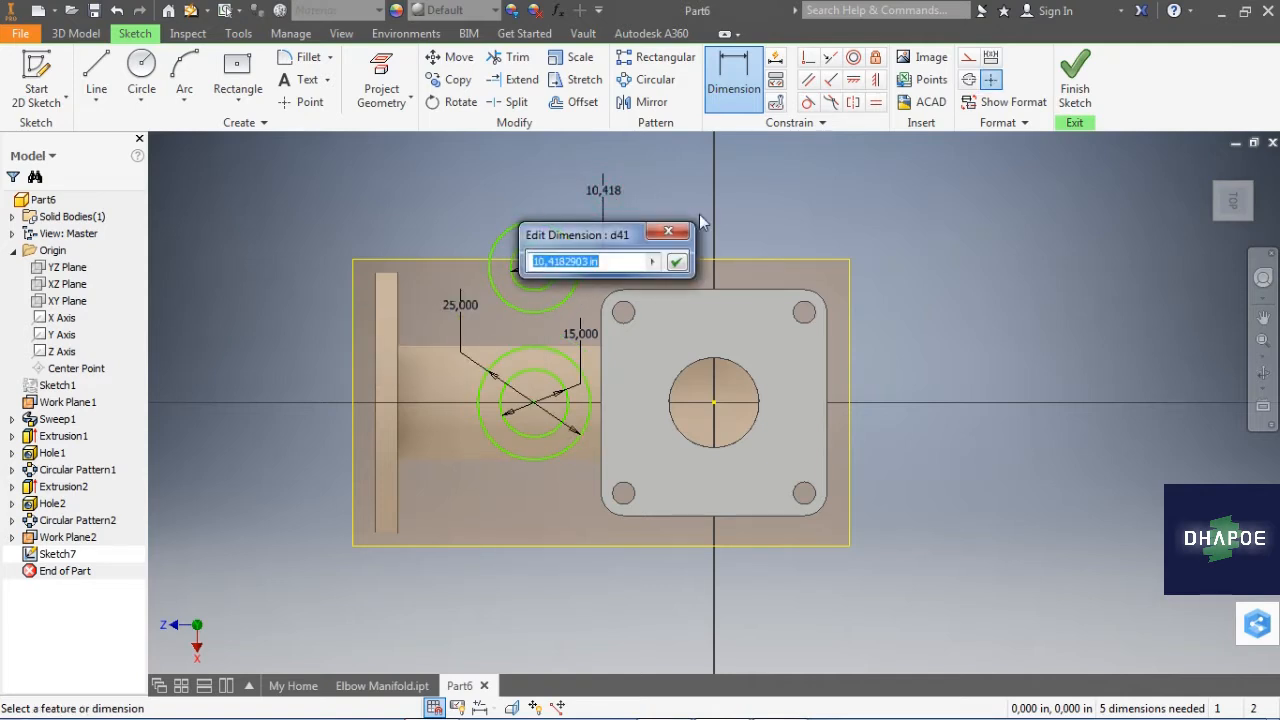
type("5")
key("Return")
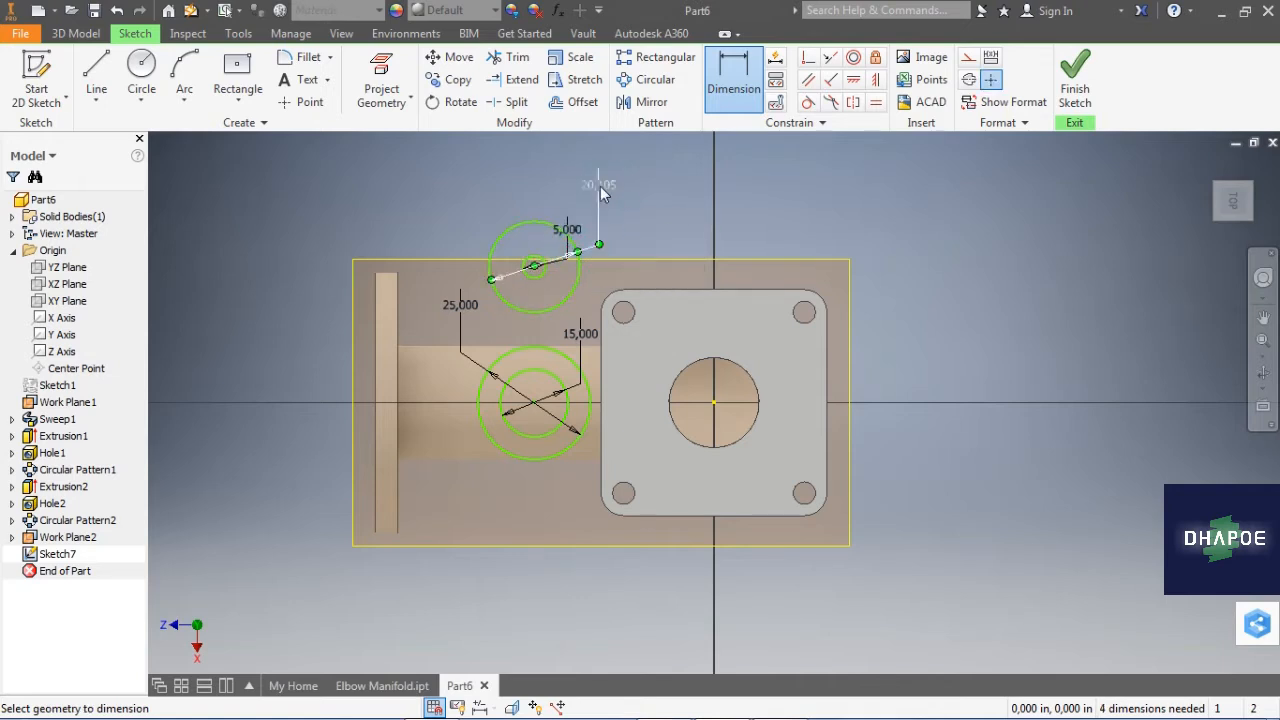
left_click(601, 190)
type("10")
key("Return")
Step: Project the round flange's outer edge and dimension the centre of the 15 and 25 in circles 23.75 in from it
middle_click_drag(670, 296, 588, 246)
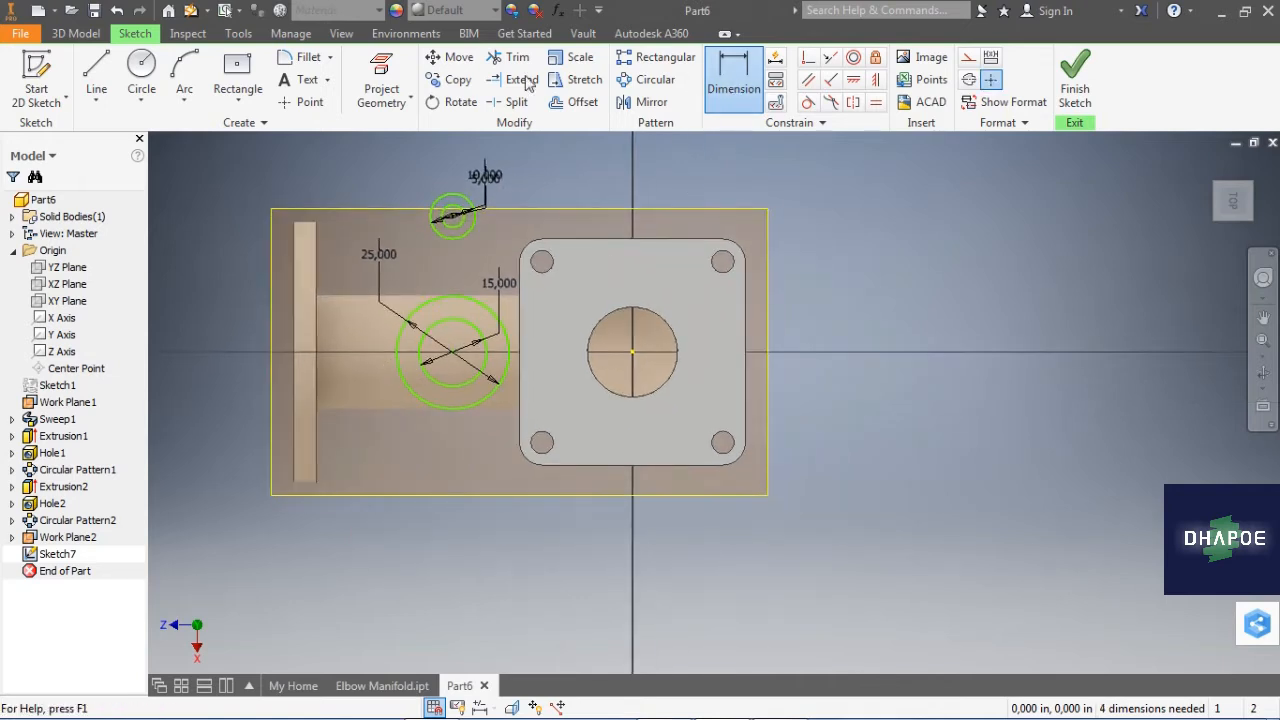
left_click(381, 78)
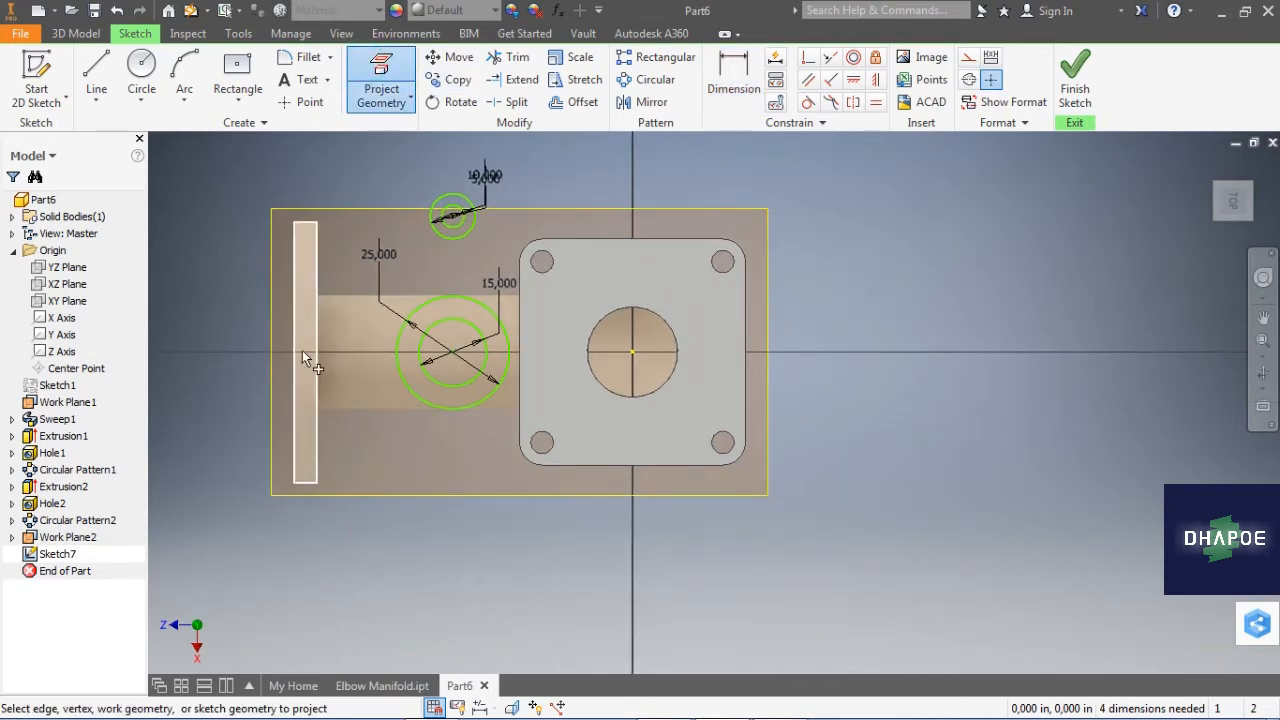
left_click(716, 78)
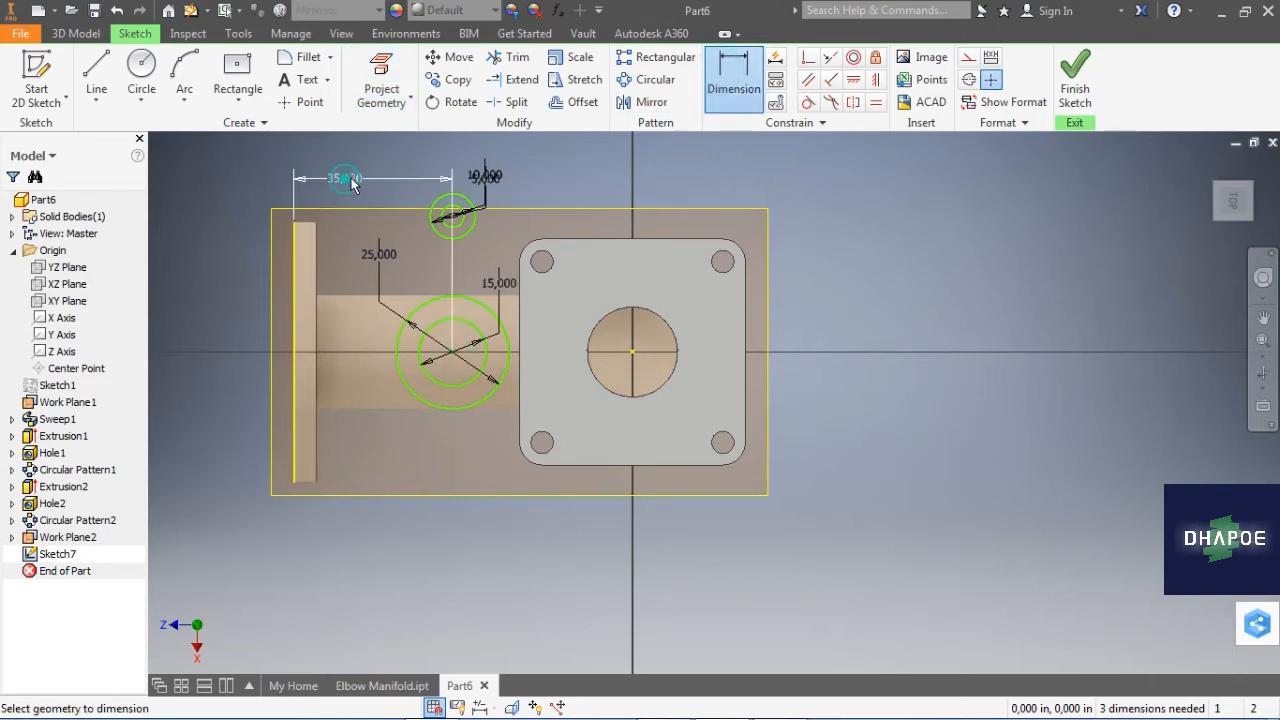
left_click(350, 181)
type("23.")
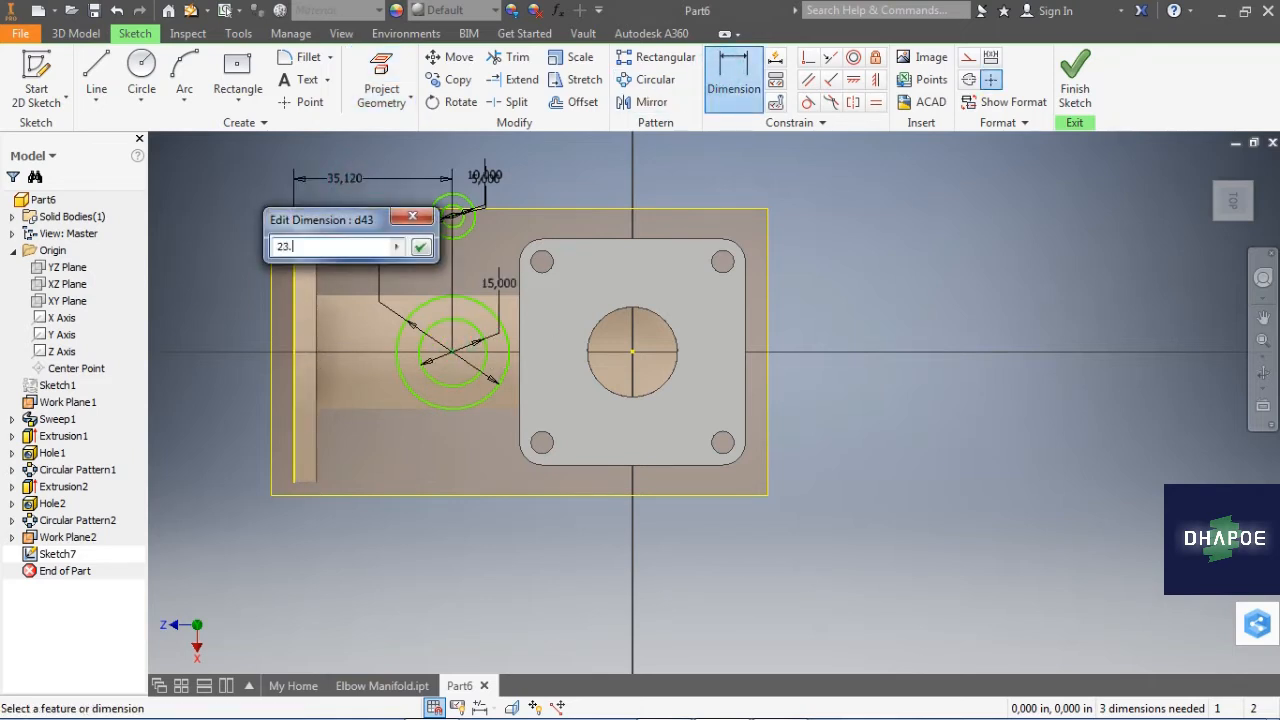
type("750")
key("Return")
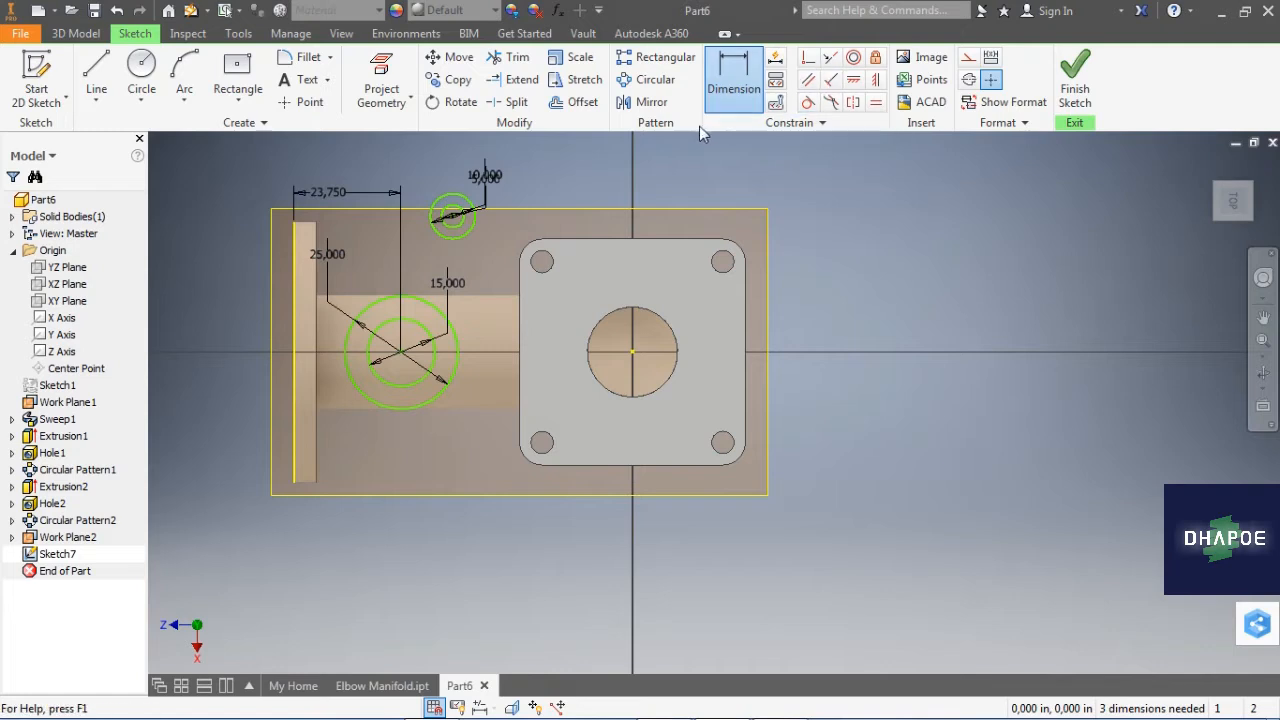
Step: Align the small circle pair vertically with the large pair's centre, and align the large pair horizontally with the sketch origin
left_click(875, 80)
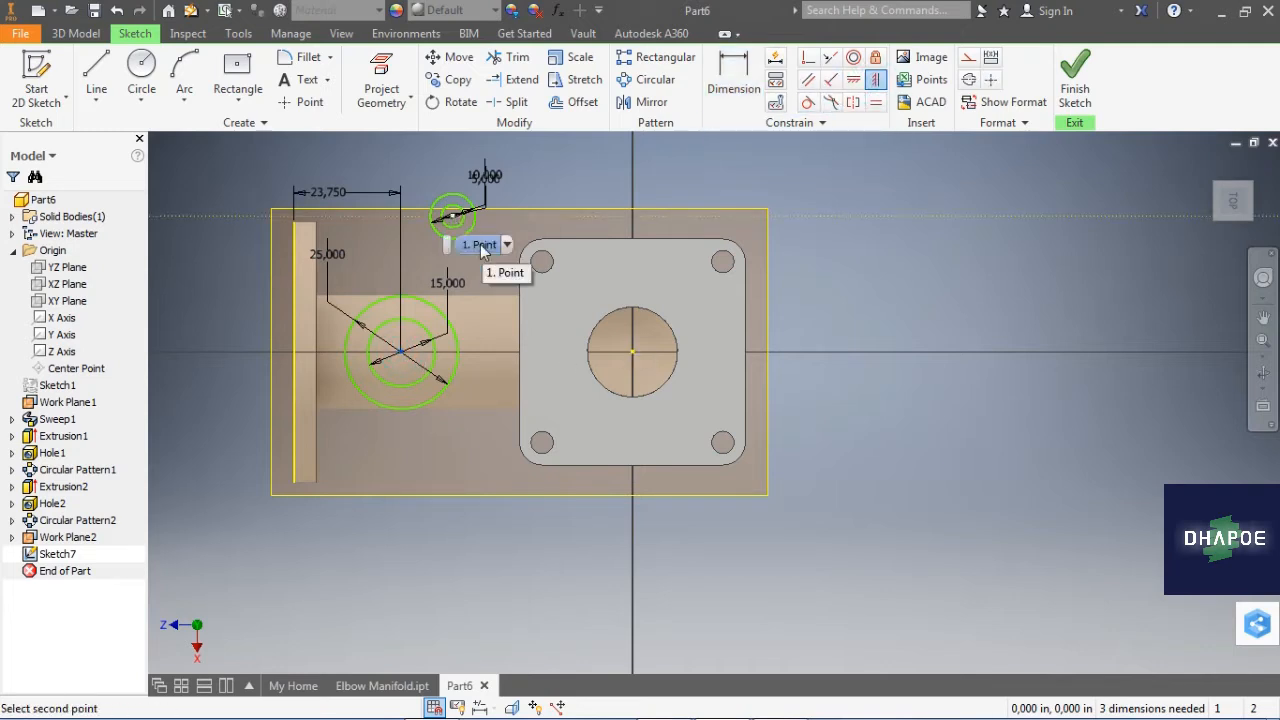
left_click(481, 250)
key("Escape")
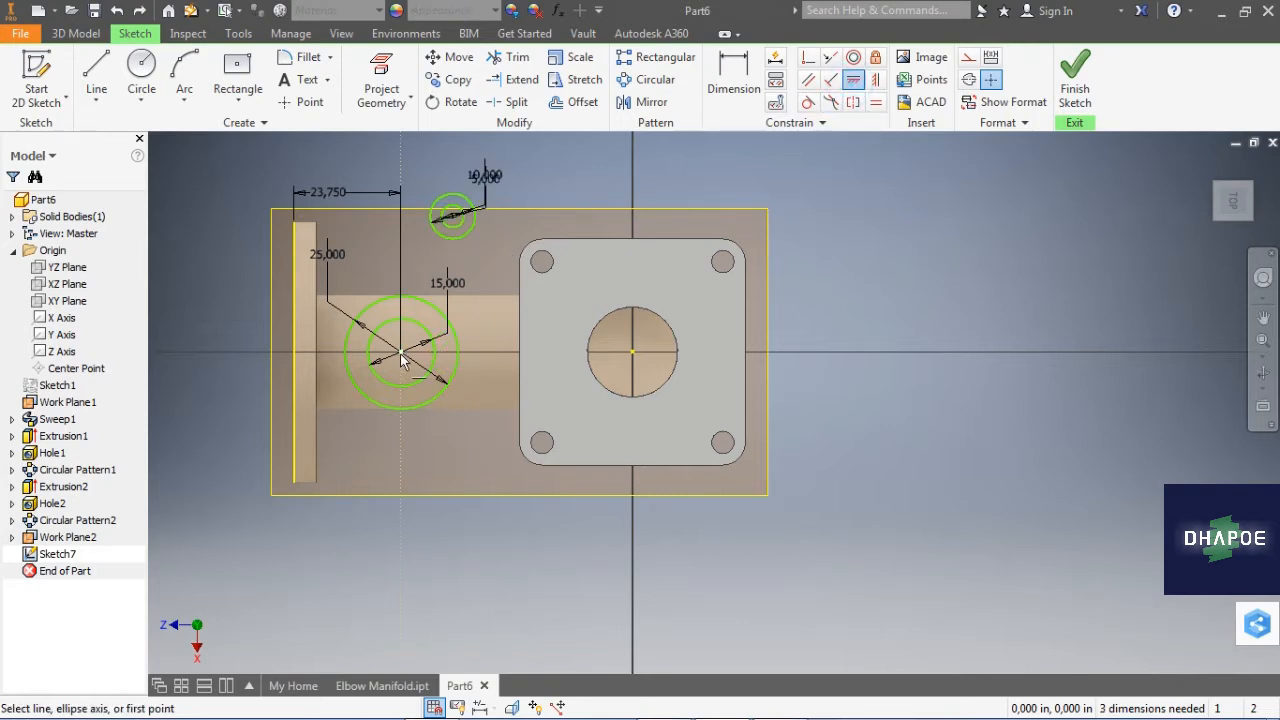
left_click(453, 218)
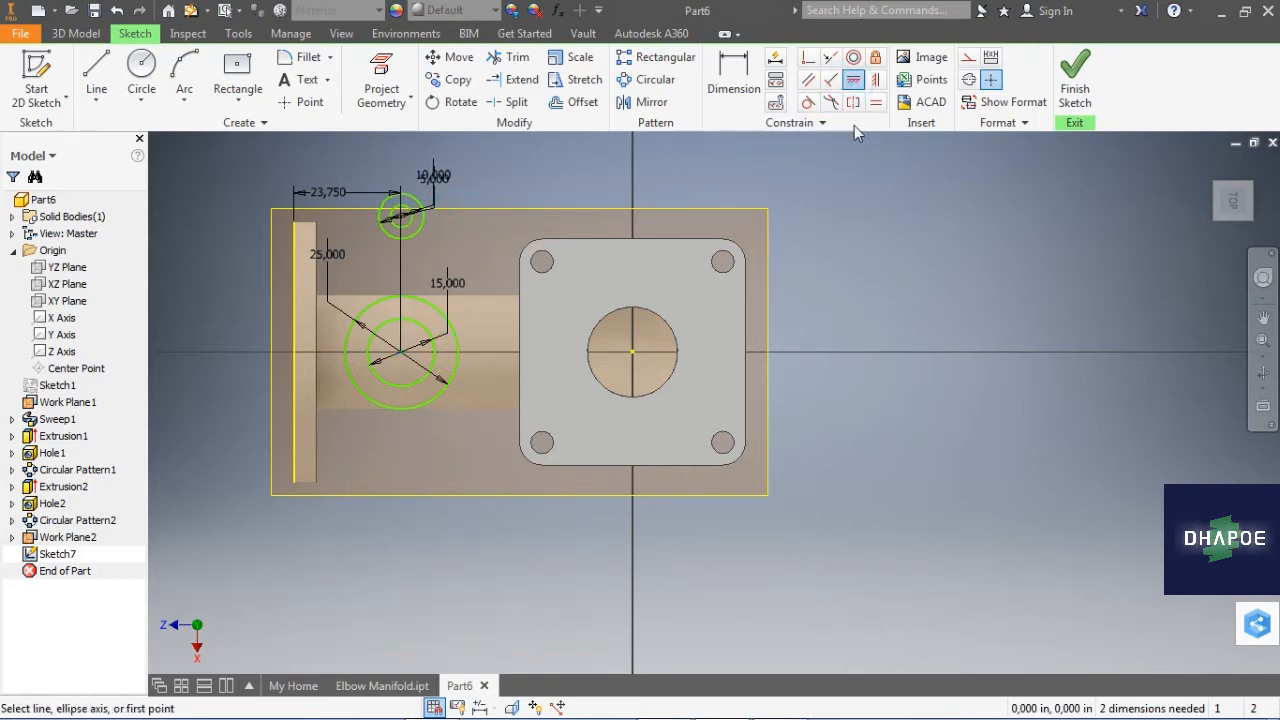
left_click(632, 351)
right_click(895, 198)
left_click(951, 200)
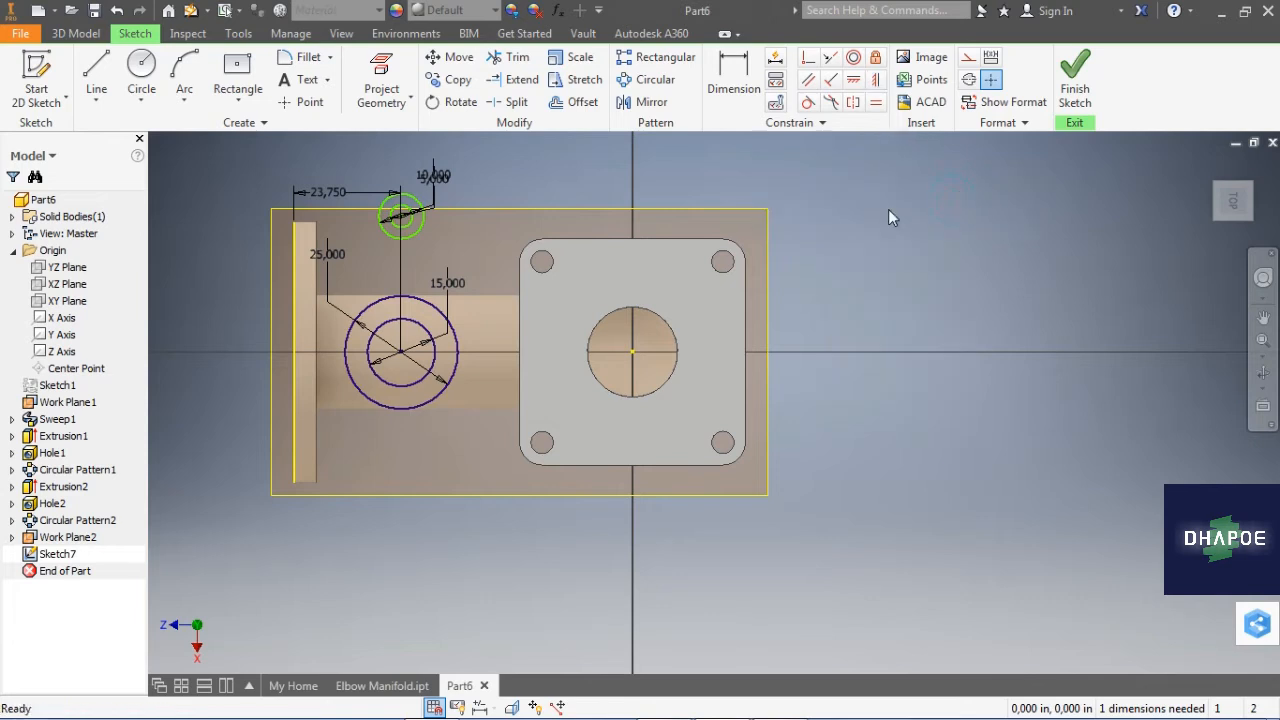
Step: Dimension the vertical distance between the centres of the small and large circle pairs to 17.5 in
left_click(725, 88)
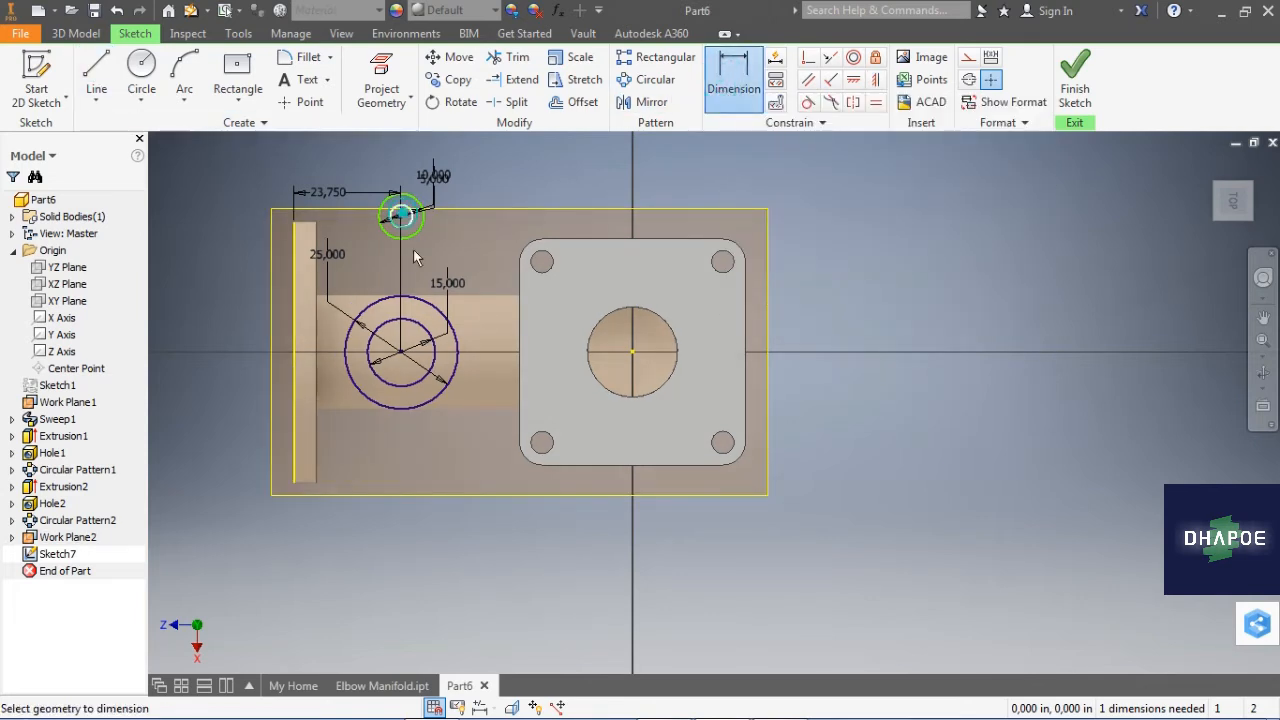
left_click(403, 359)
left_click(487, 259)
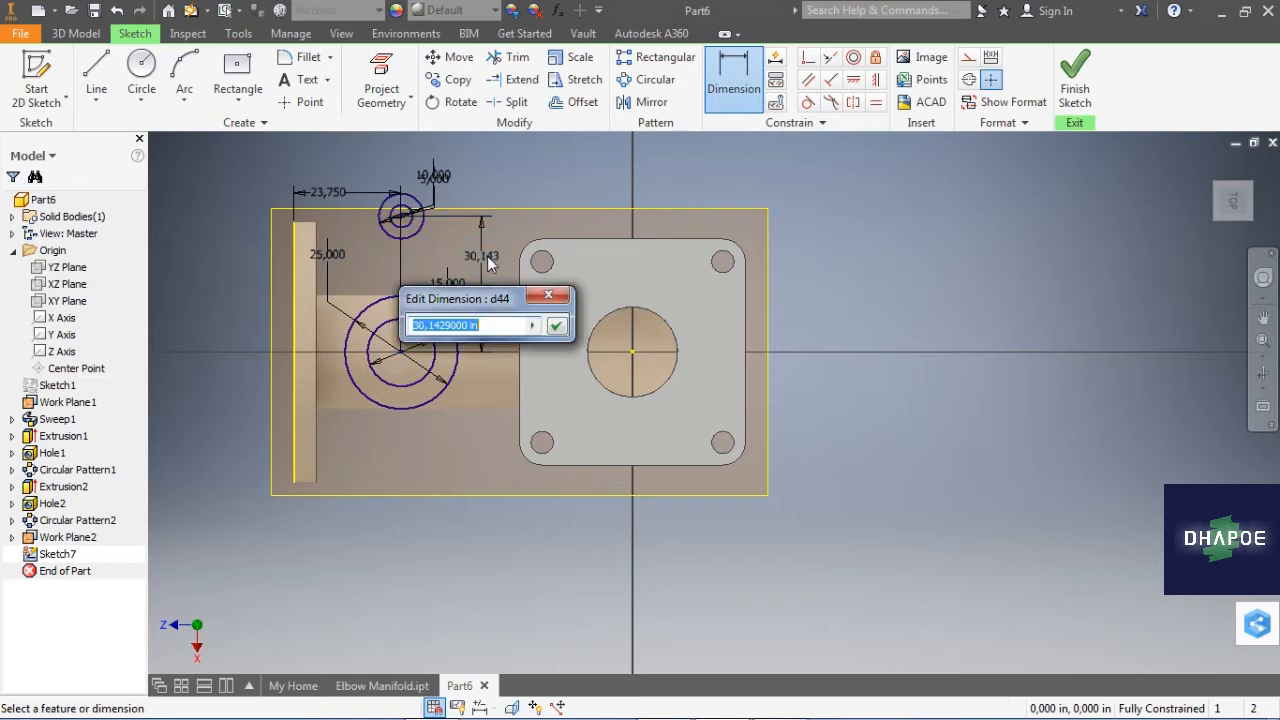
key("Return")
Step: Sketch two slanted lines, one on each side of the circle pairs, leaning inward toward the small circles
left_click(96, 72)
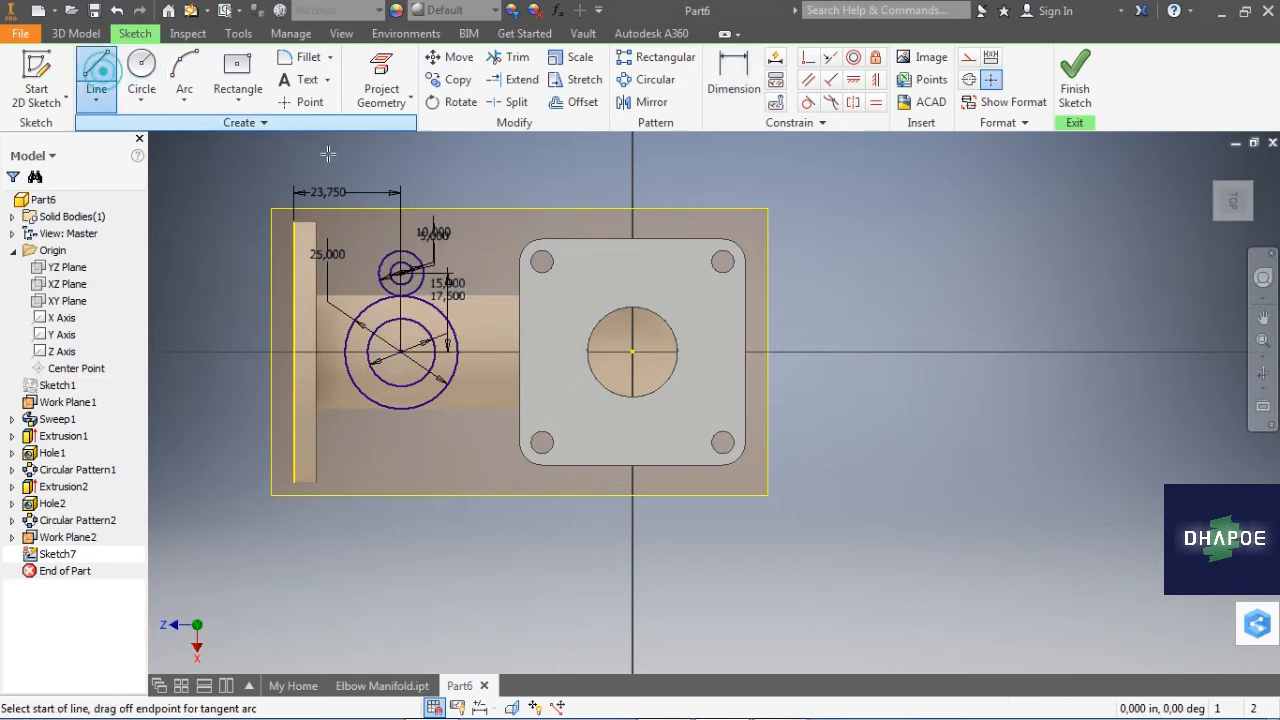
left_click(337, 334)
left_click(379, 228)
right_click(502, 220)
left_click(571, 217)
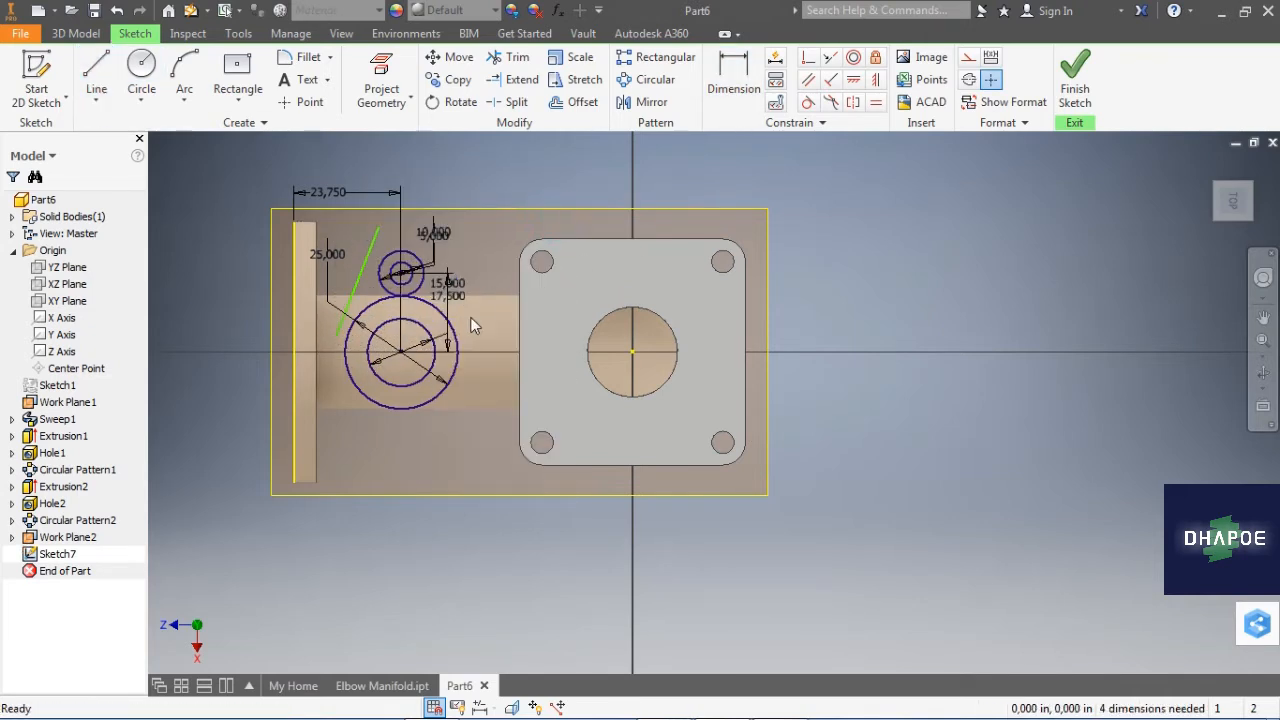
key("l")
left_click(483, 348)
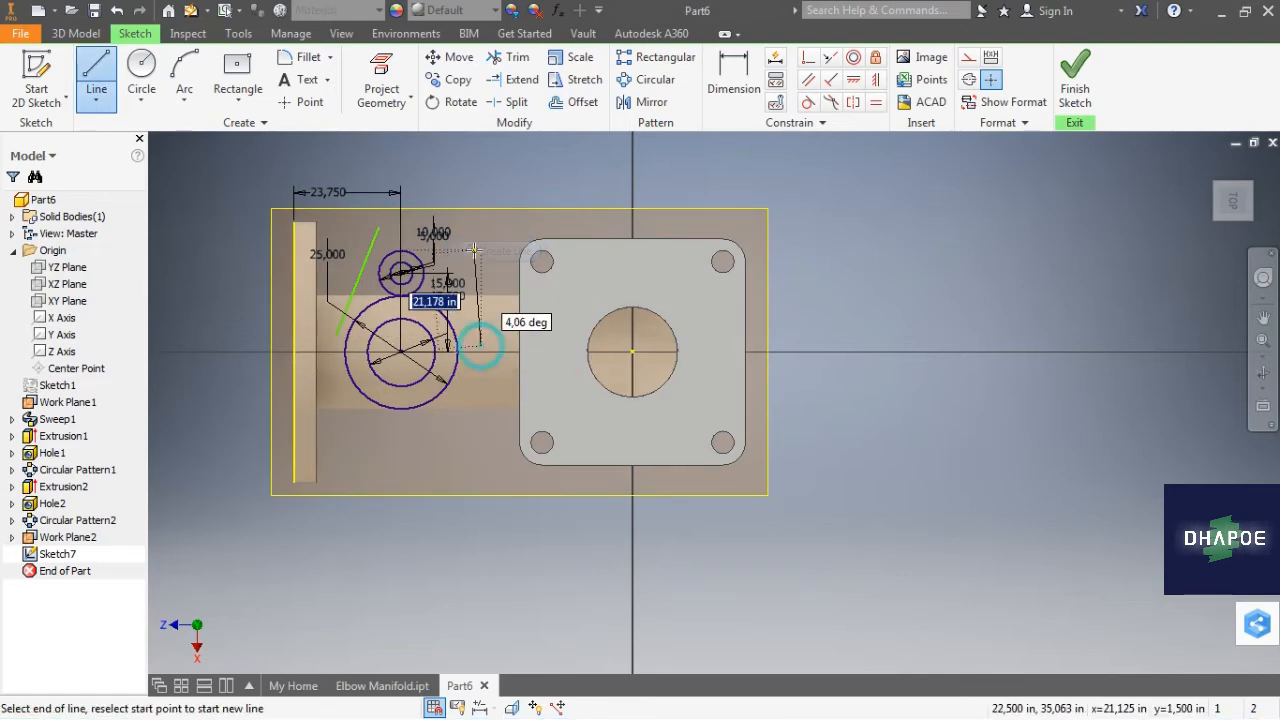
left_click(450, 248)
key("Escape")
Step: Make both slanted lines tangent to the 10 in and 25 in outer circles
scroll(424, 240, "up", 4)
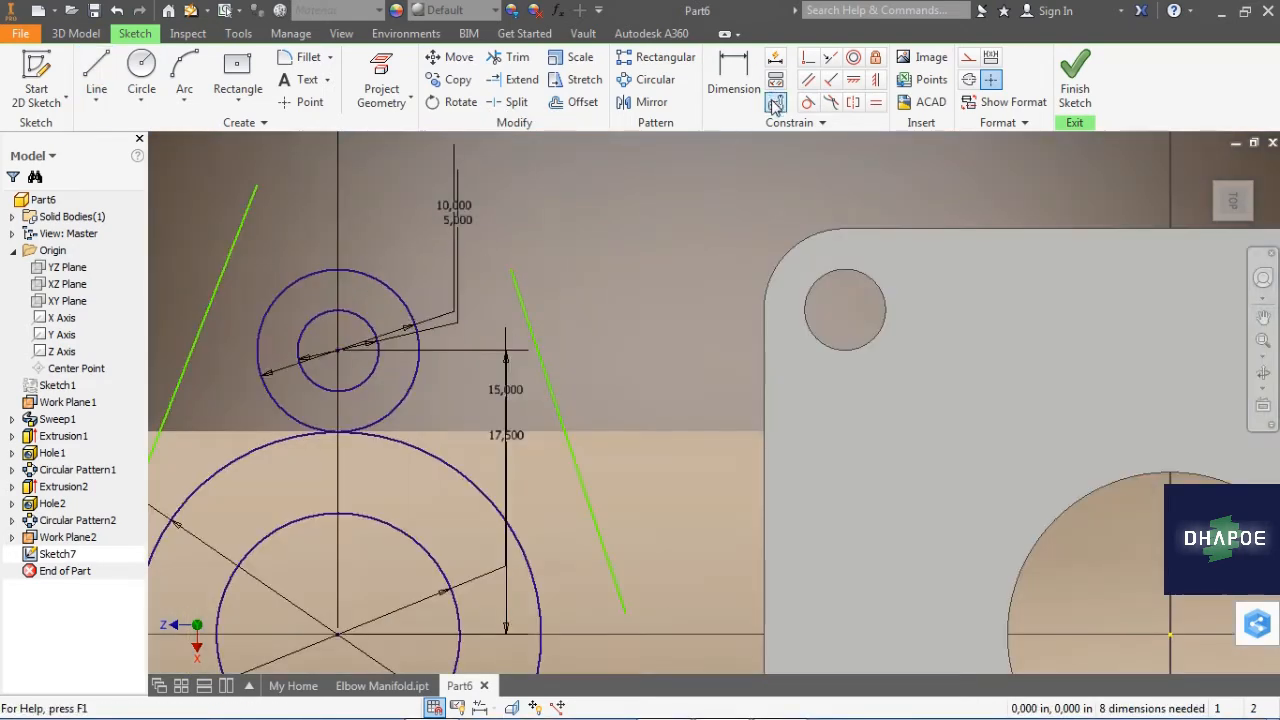
left_click(410, 314)
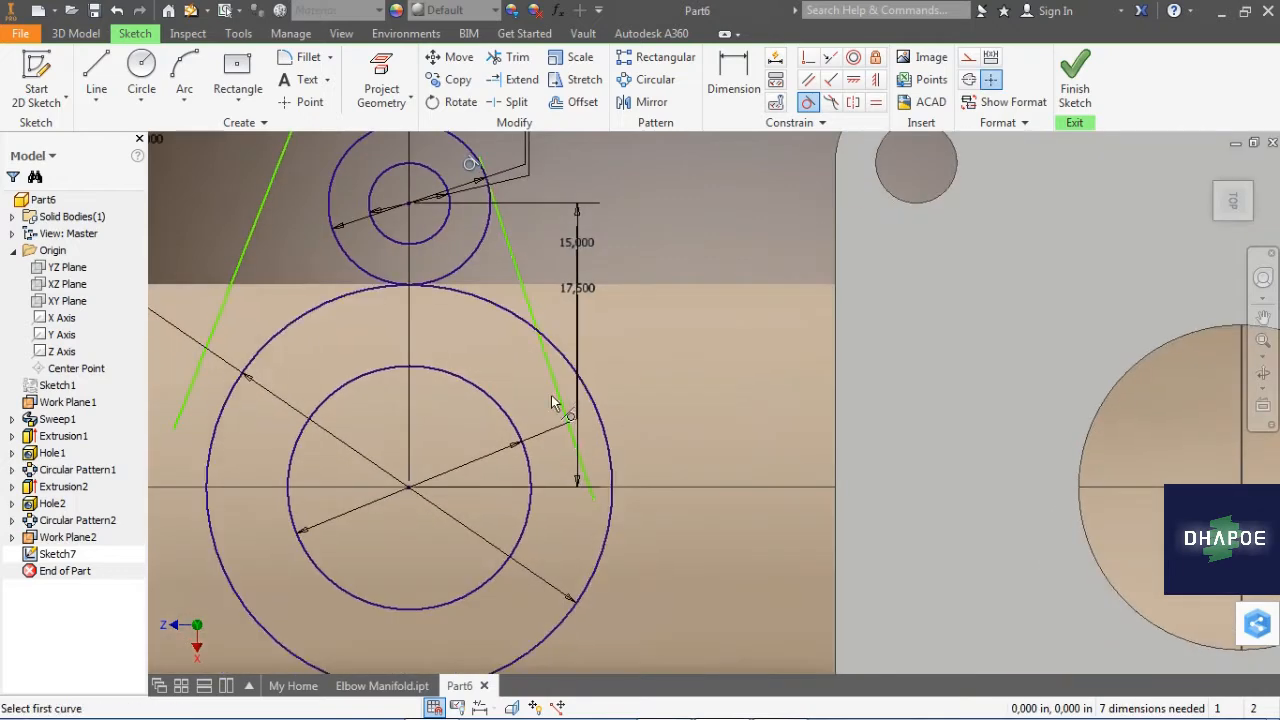
left_click(558, 400)
left_click(607, 442)
left_click(307, 158)
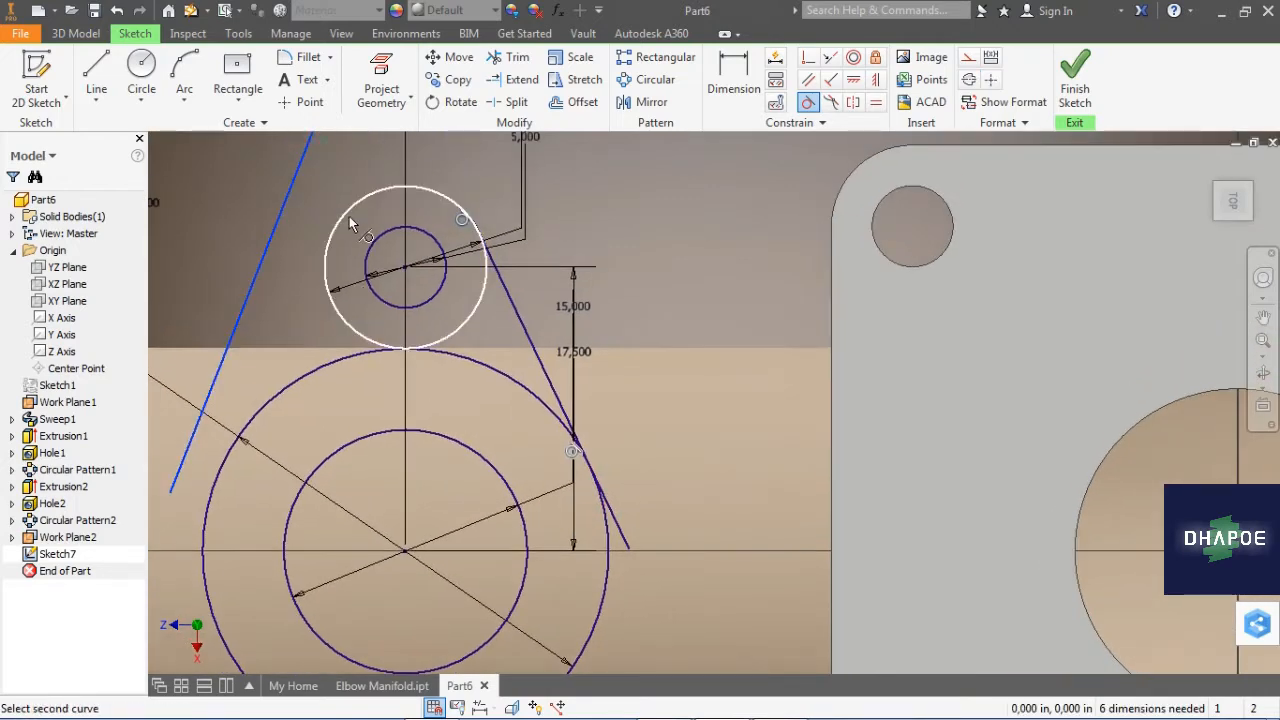
left_click(349, 217)
left_click(214, 501)
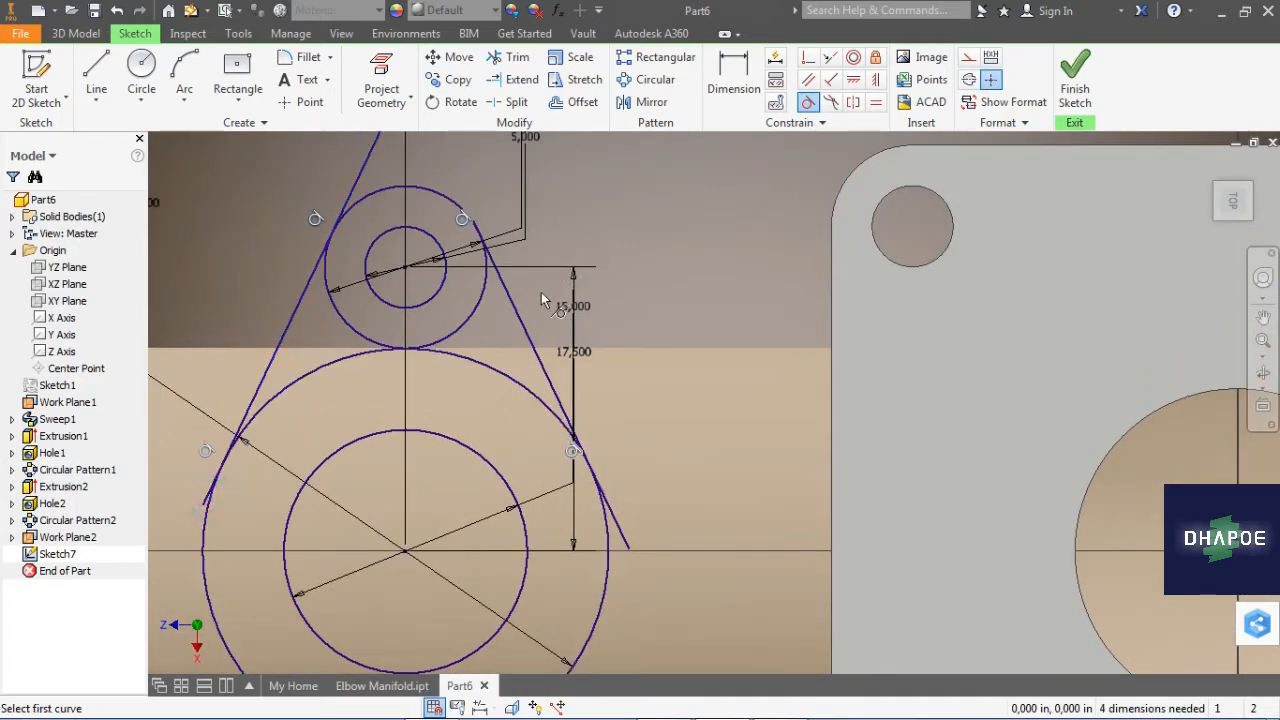
Step: Trim the overhanging line ends and the inner arcs of the two outer circles to leave a teardrop outline
scroll(547, 298, "down", 2)
scroll(570, 165, "up", 3)
left_click(517, 62)
left_click(307, 272)
scroll(435, 327, "up", 4)
left_click(452, 333)
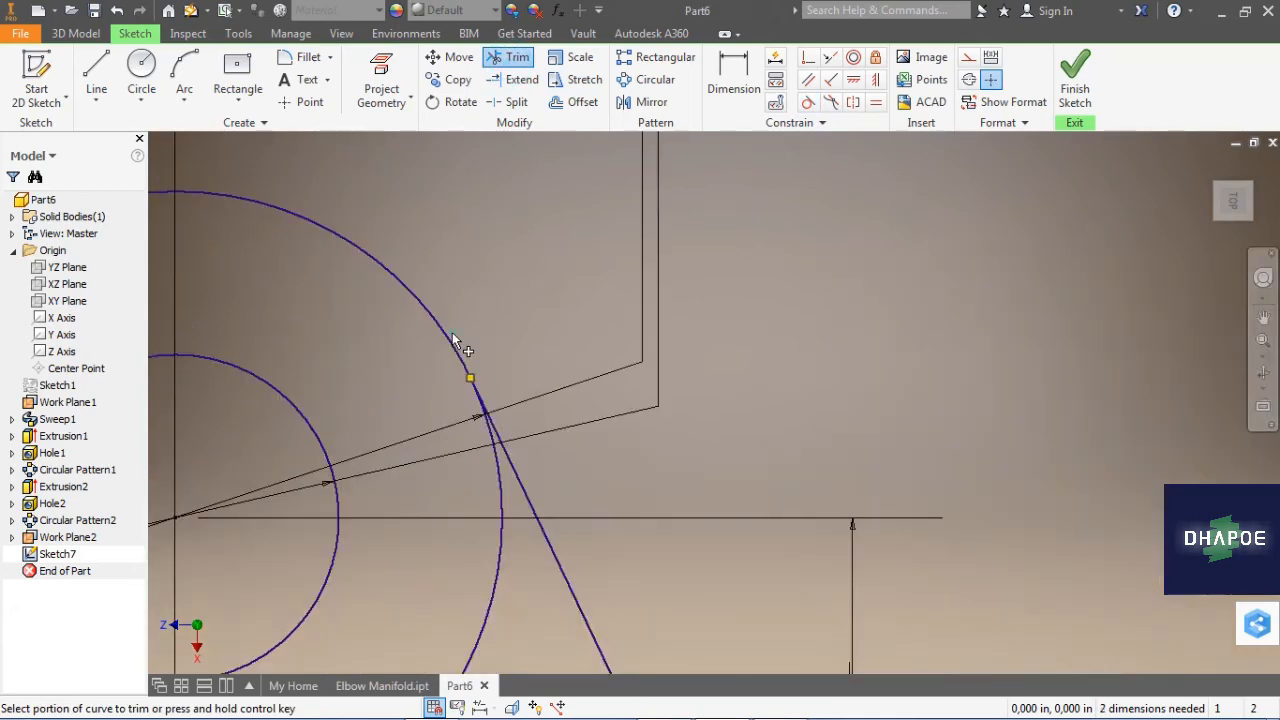
scroll(452, 333, "down", 5)
left_click(604, 545)
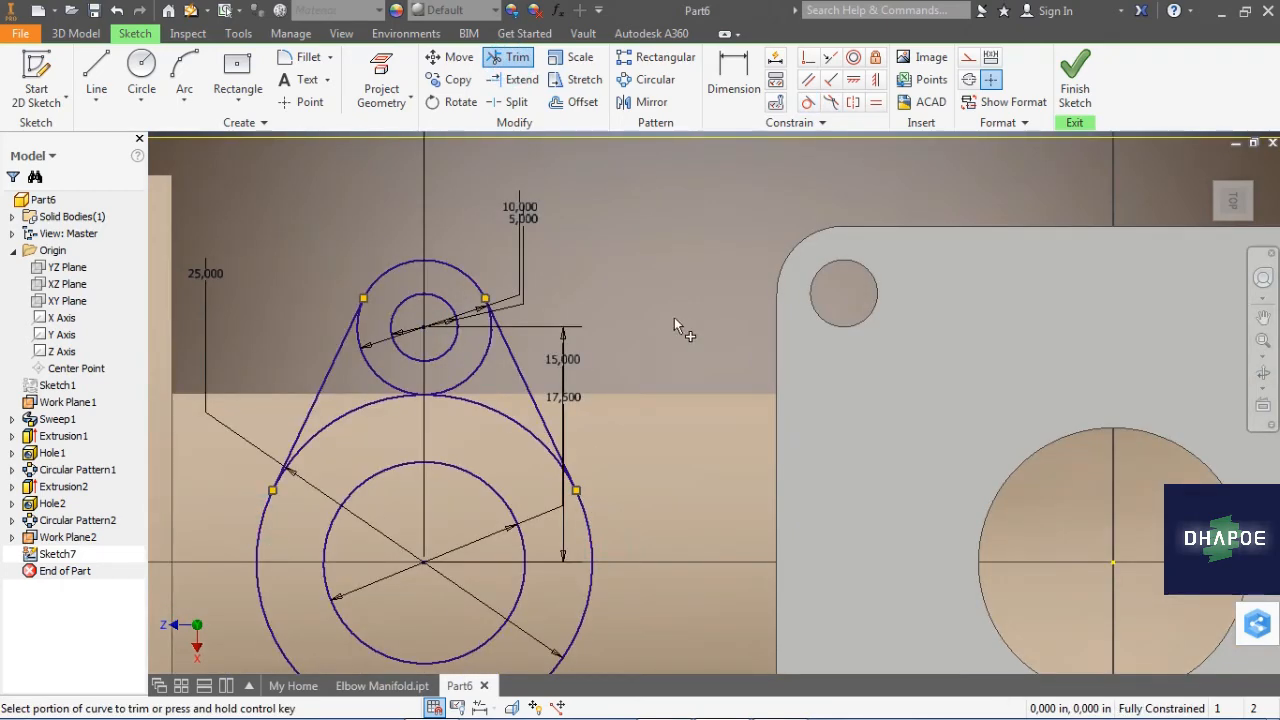
left_click(384, 401)
left_click(391, 384)
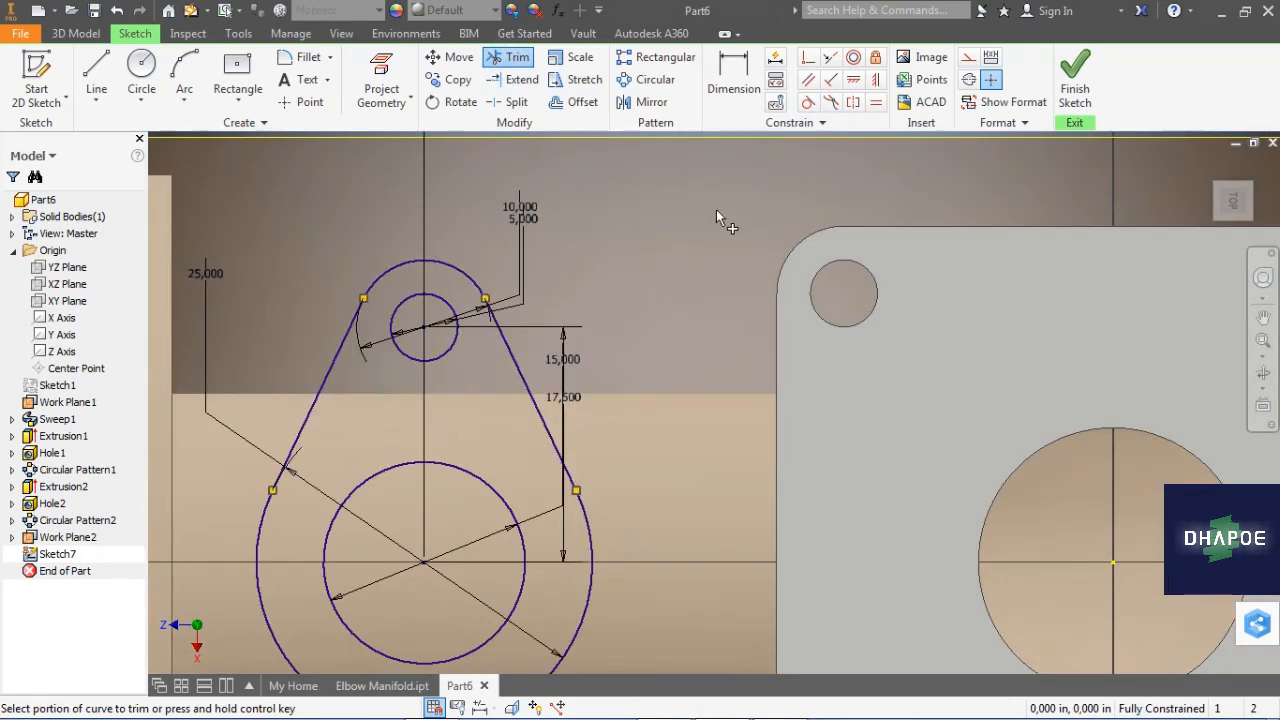
Step: Draw a horizontal line from the large circles' centre toward the square flange and convert it to a centerline
middle_click_drag(686, 238, 644, 210)
left_click(96, 72)
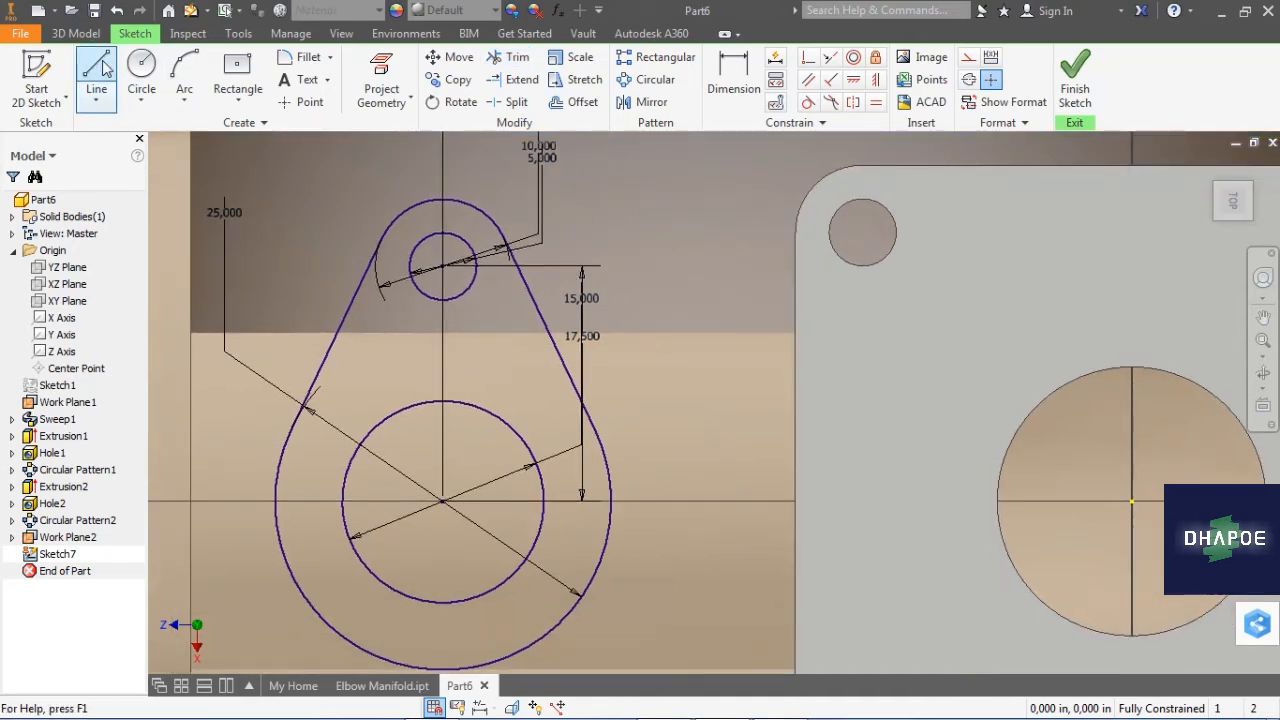
left_click(442, 500)
left_click(780, 500)
key("Escape")
left_click(700, 500)
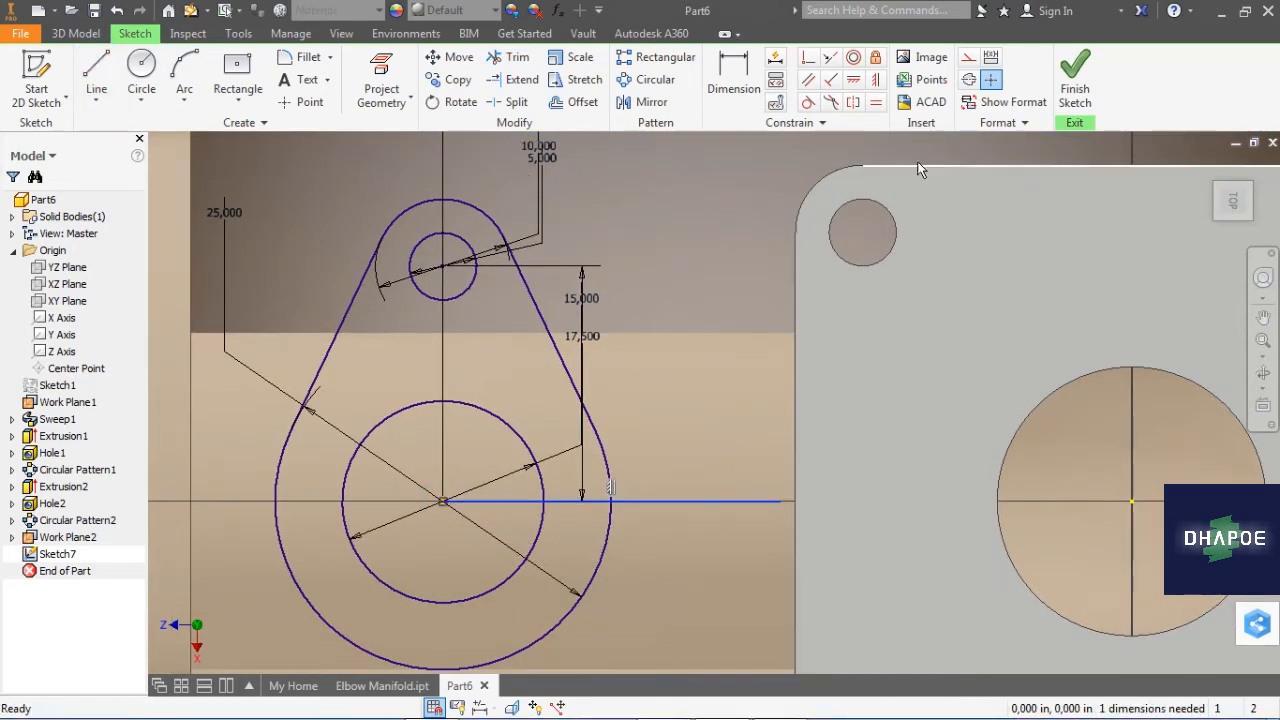
left_click(968, 79)
right_click(638, 232)
left_click(638, 233)
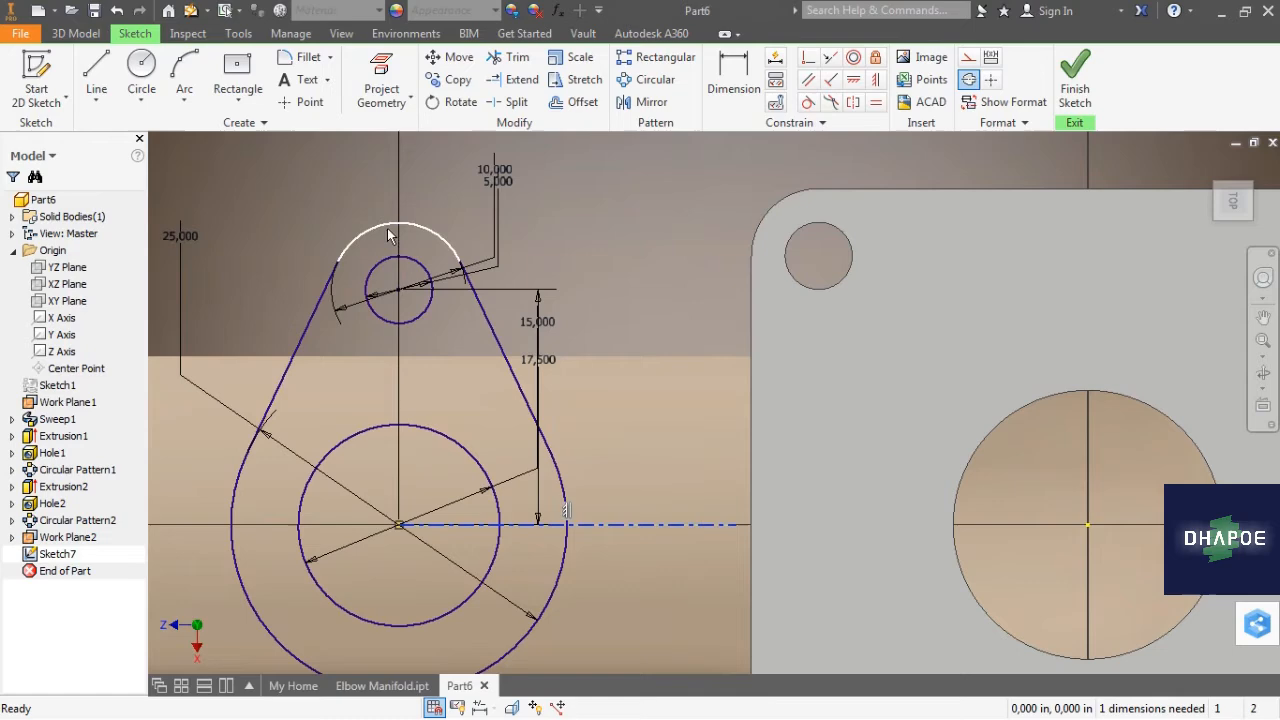
Step: Mirror the upper arc, 5 in circle and tangent lines about the centerline, and trim the large circle's lower inner arc
left_click(645, 103)
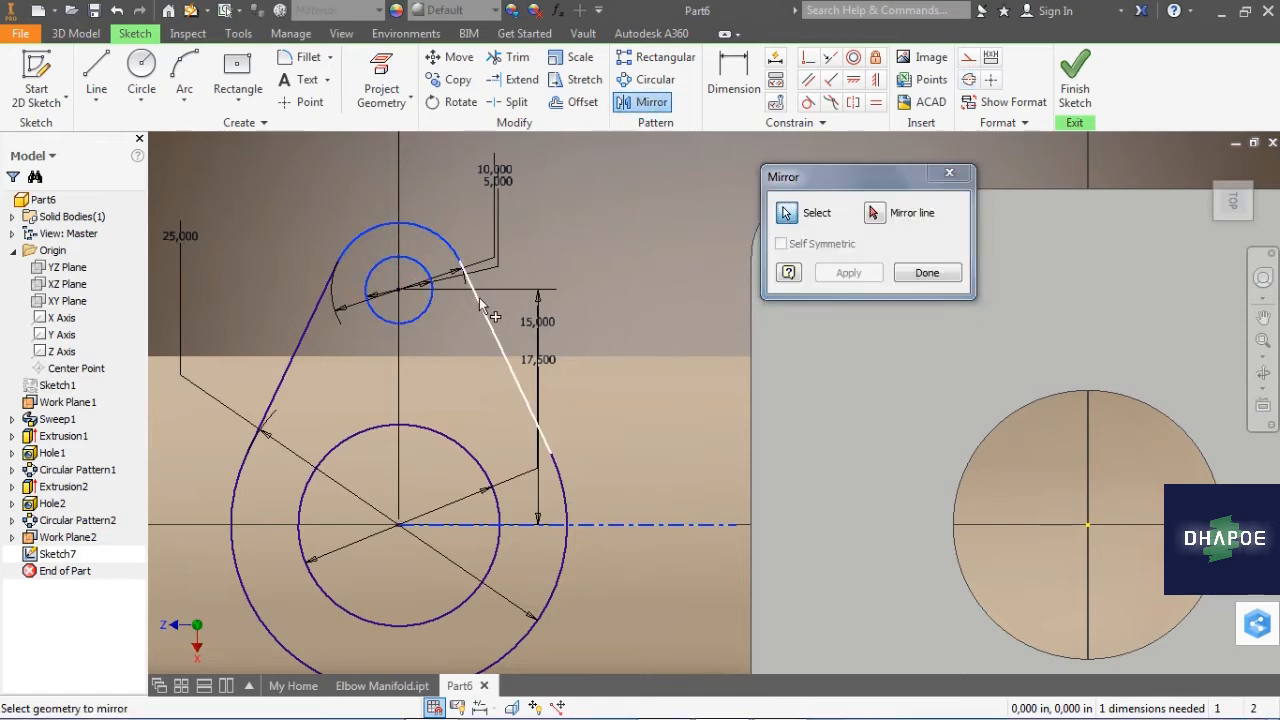
left_click(876, 213)
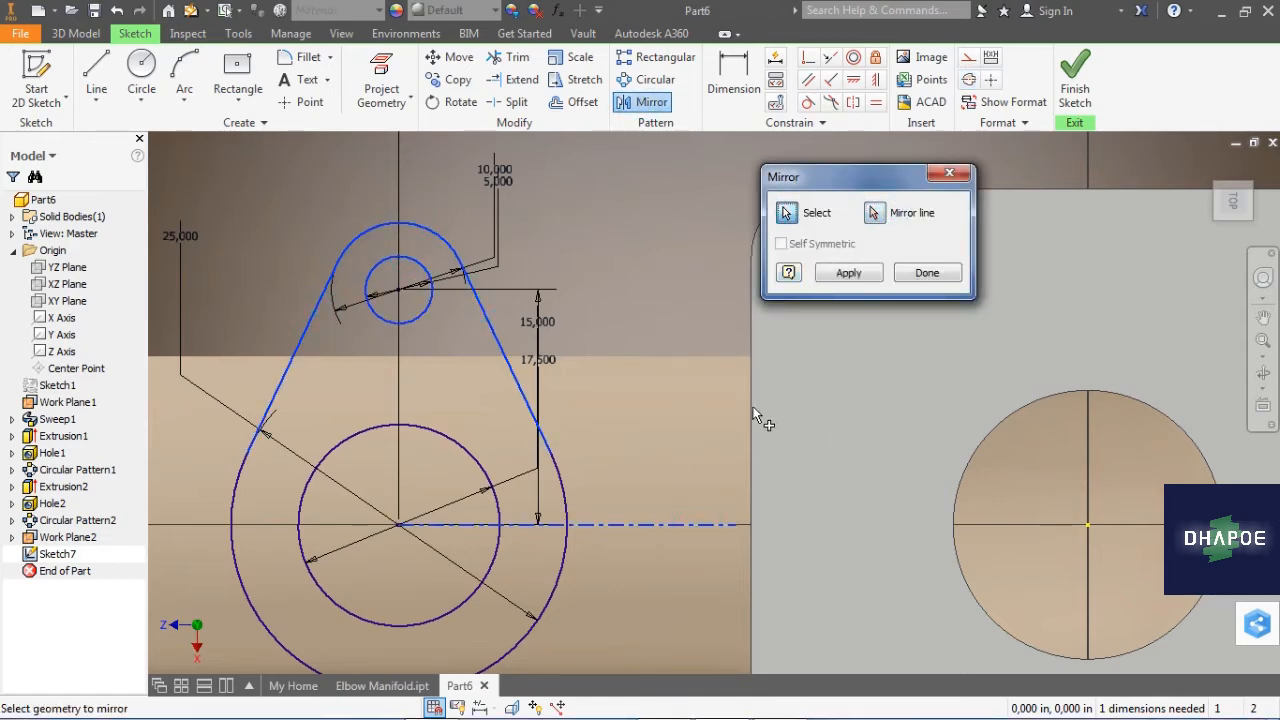
scroll(755, 415, "down", 3)
left_click(848, 272)
left_click(927, 272)
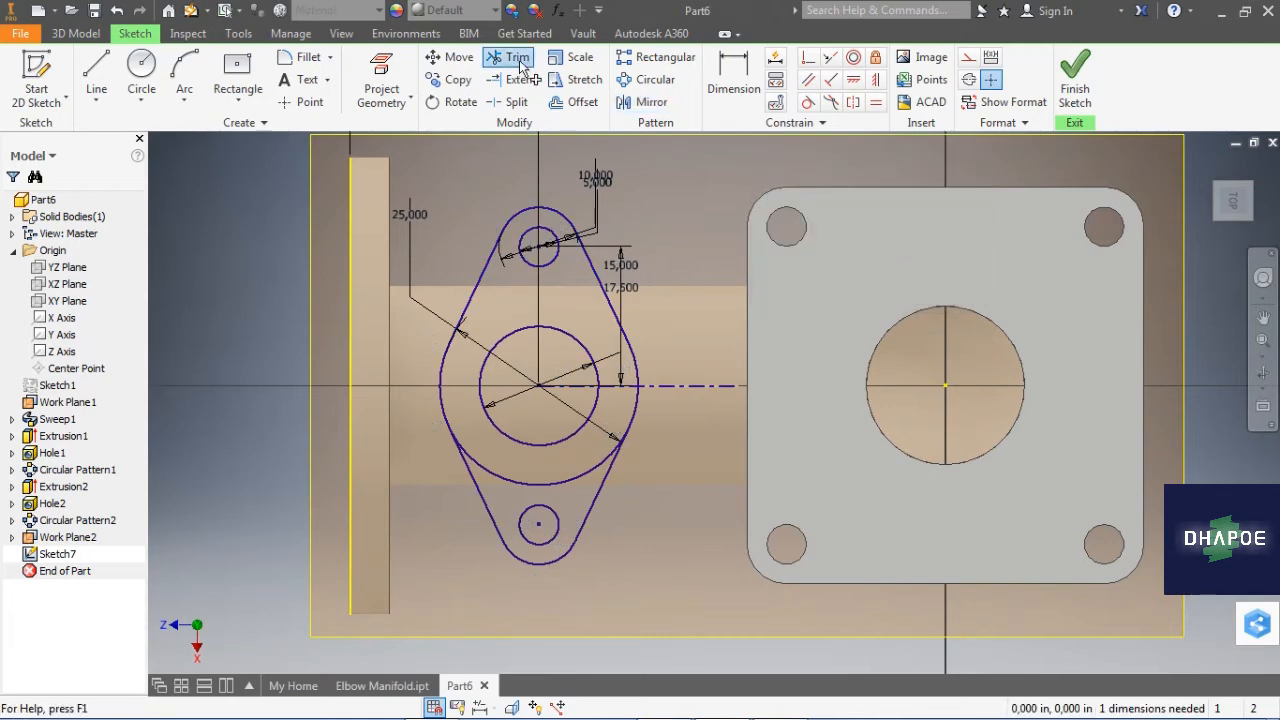
left_click(566, 483)
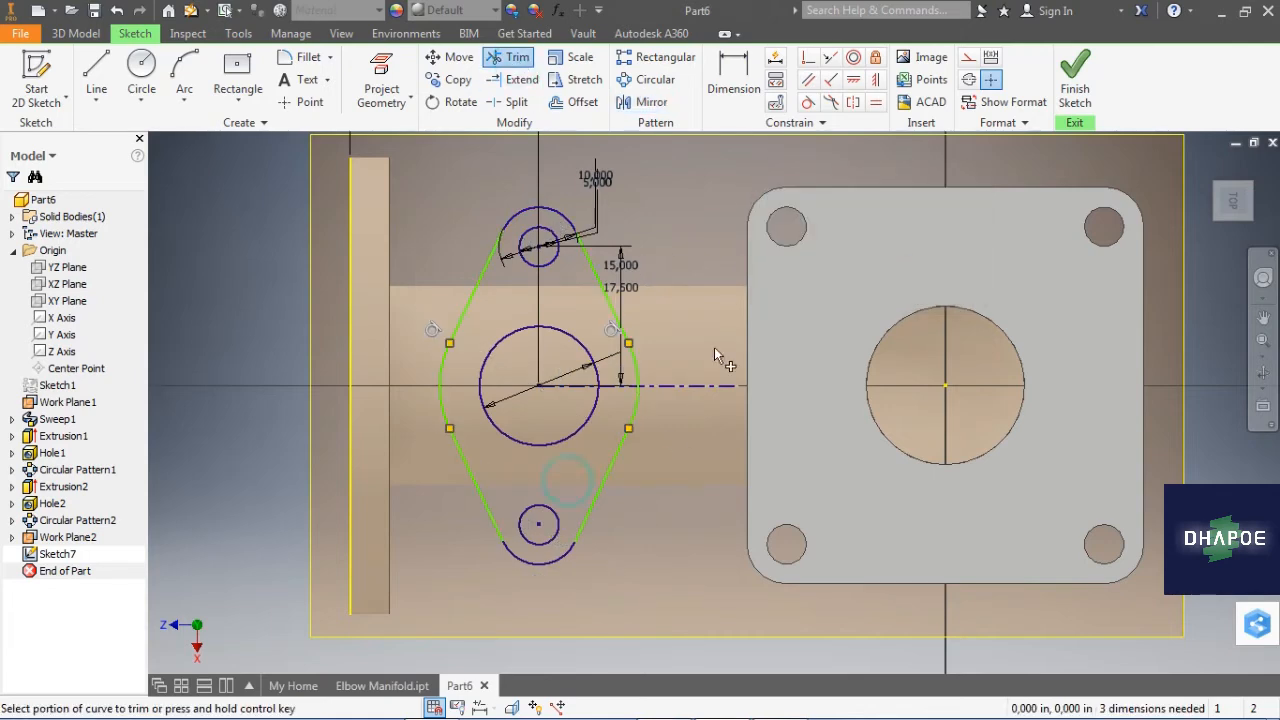
left_click(1072, 80)
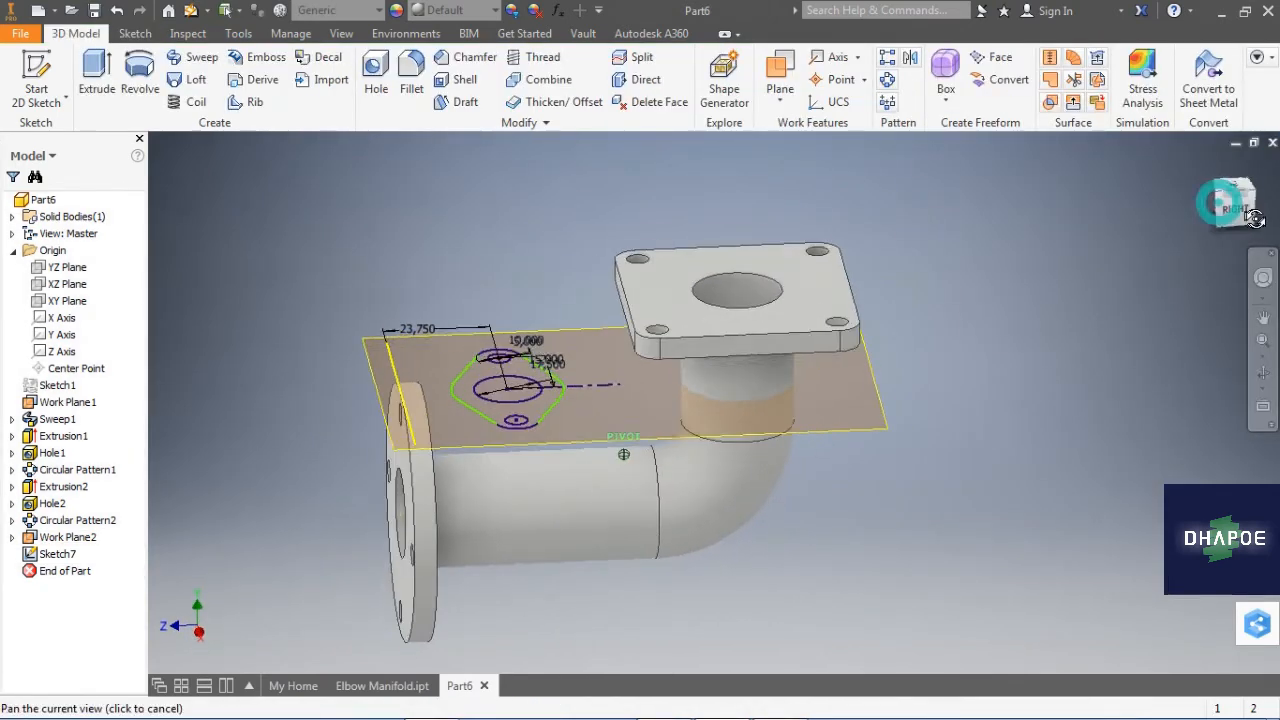
Step: Extrude the two-lobed flange profile 3.75 in downward toward the pipe, leaving the central and two small holes open
middle_click_drag(416, 237, 366, 177)
left_click(106, 73)
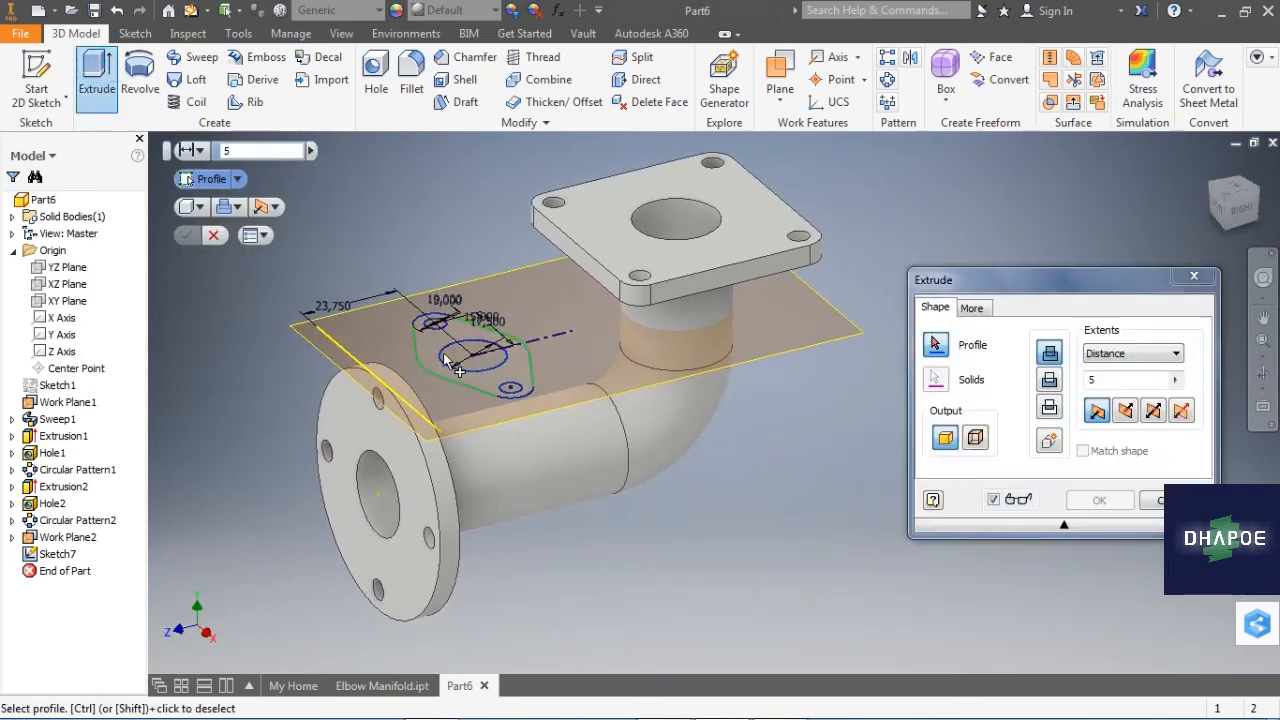
scroll(447, 355, "up", 3)
left_click(421, 325)
left_click(1125, 411)
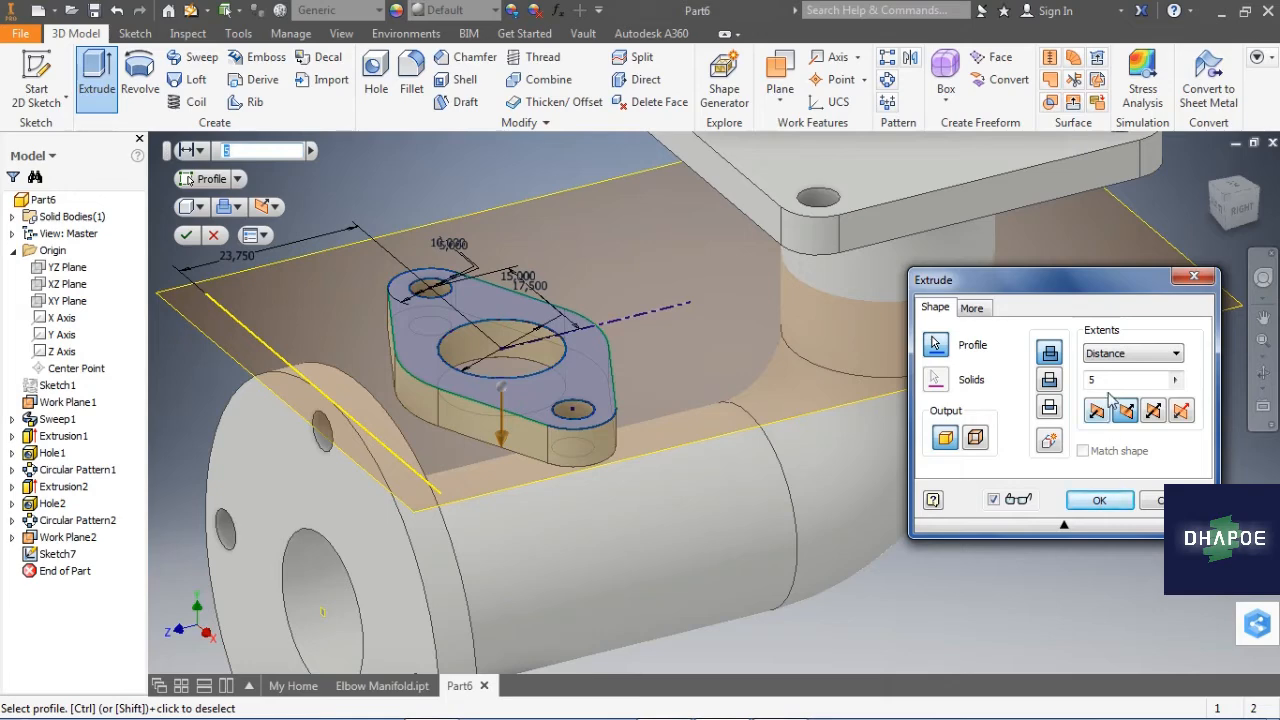
type("3.75")
key("Return")
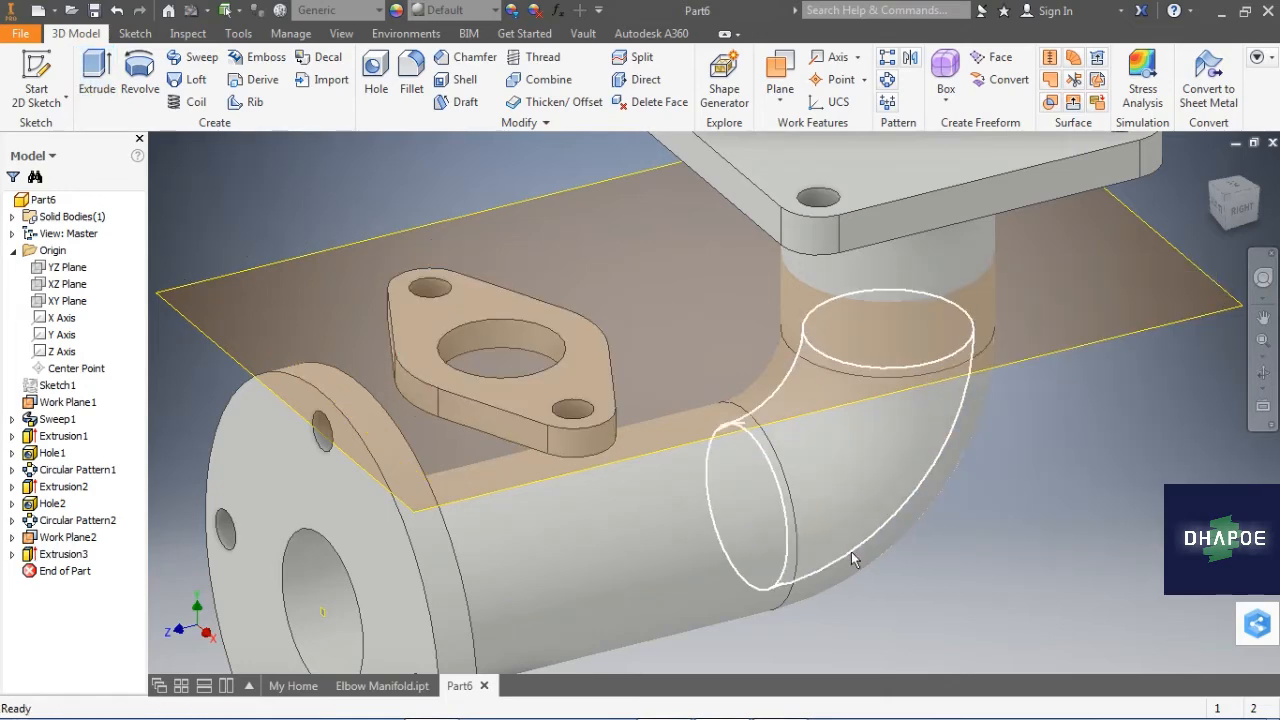
Step: Start a sketch on the underside of the oval flange and slice the graphics at the sketch plane
scroll(900, 557, "down", 3)
middle_click_drag(1013, 560, 1042, 493)
left_click(1233, 236)
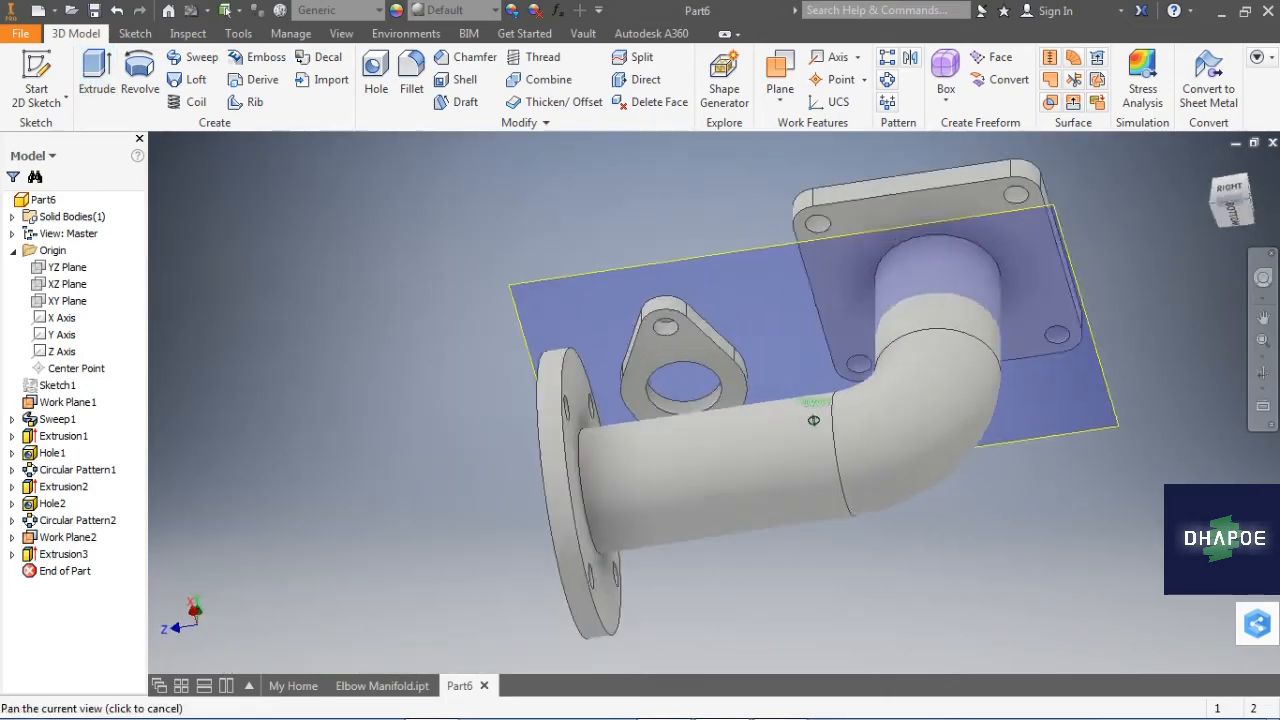
left_click(36, 85)
left_click(590, 455)
left_click(538, 456)
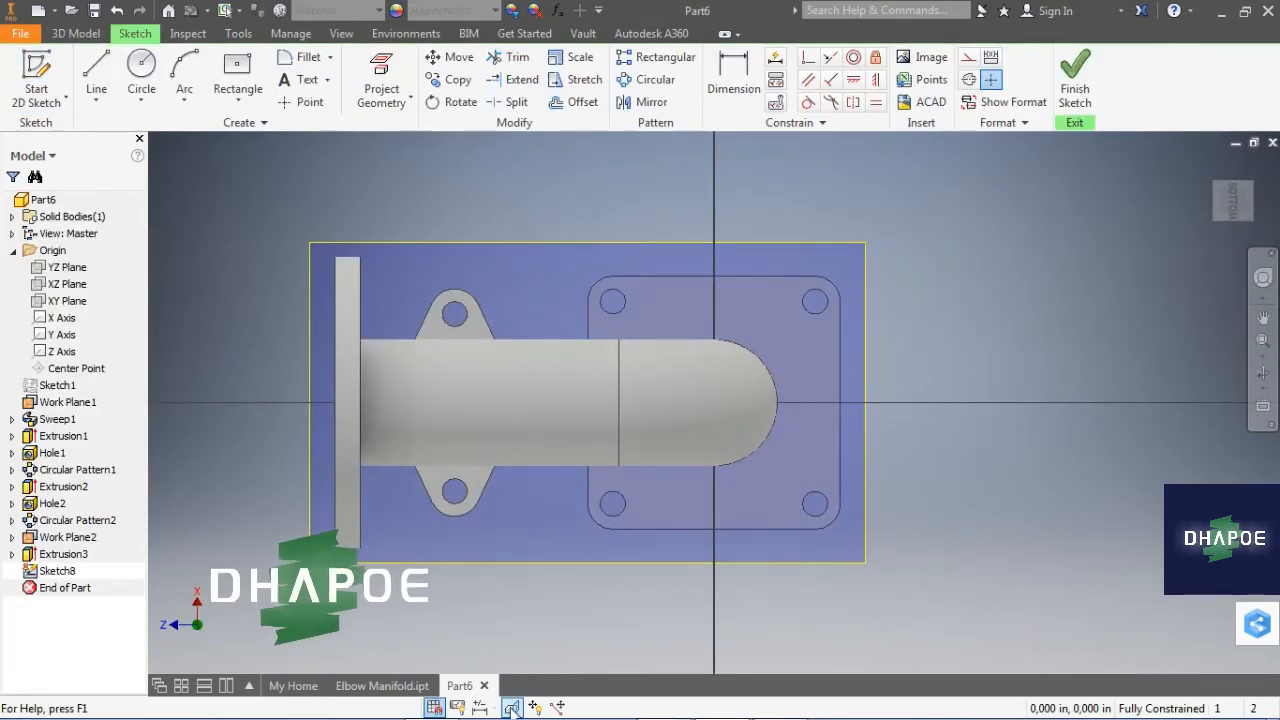
Step: Project the oval flange's central hole edge, draw a concentric 20 in circle around it and finish the sketch
left_click(381, 90)
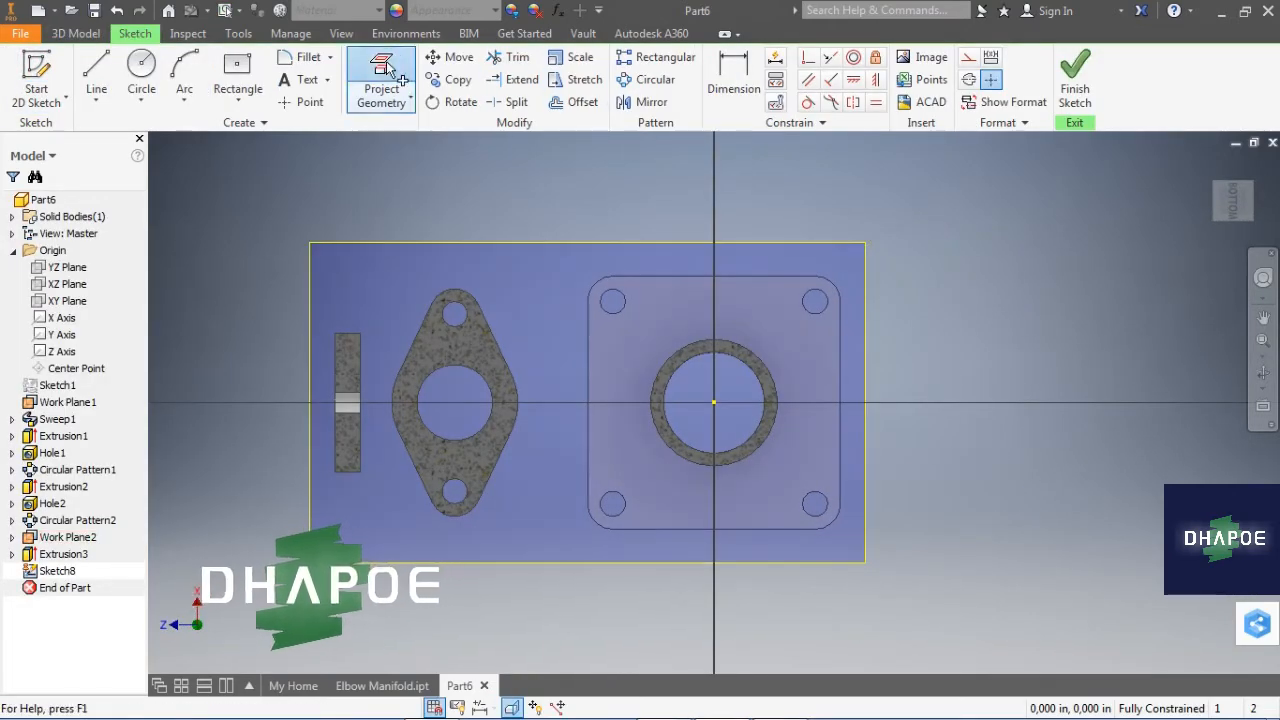
left_click(488, 392)
left_click(141, 70)
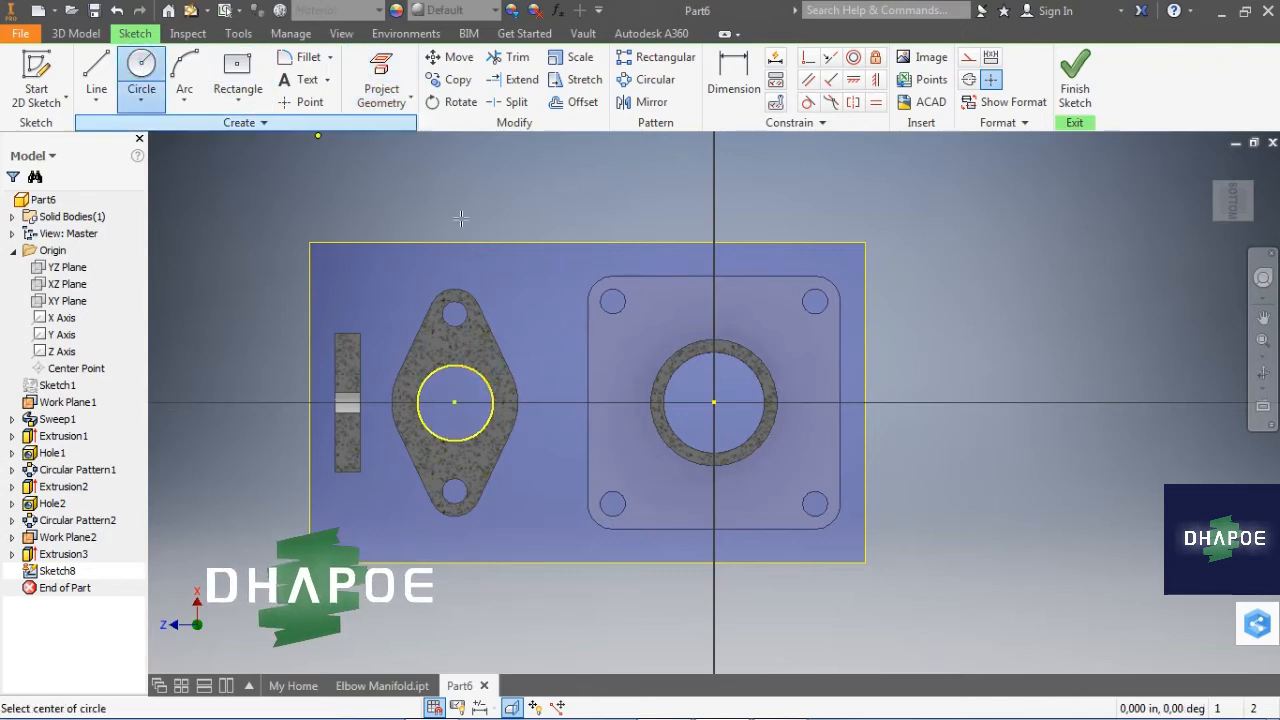
left_click(454, 402)
type("20")
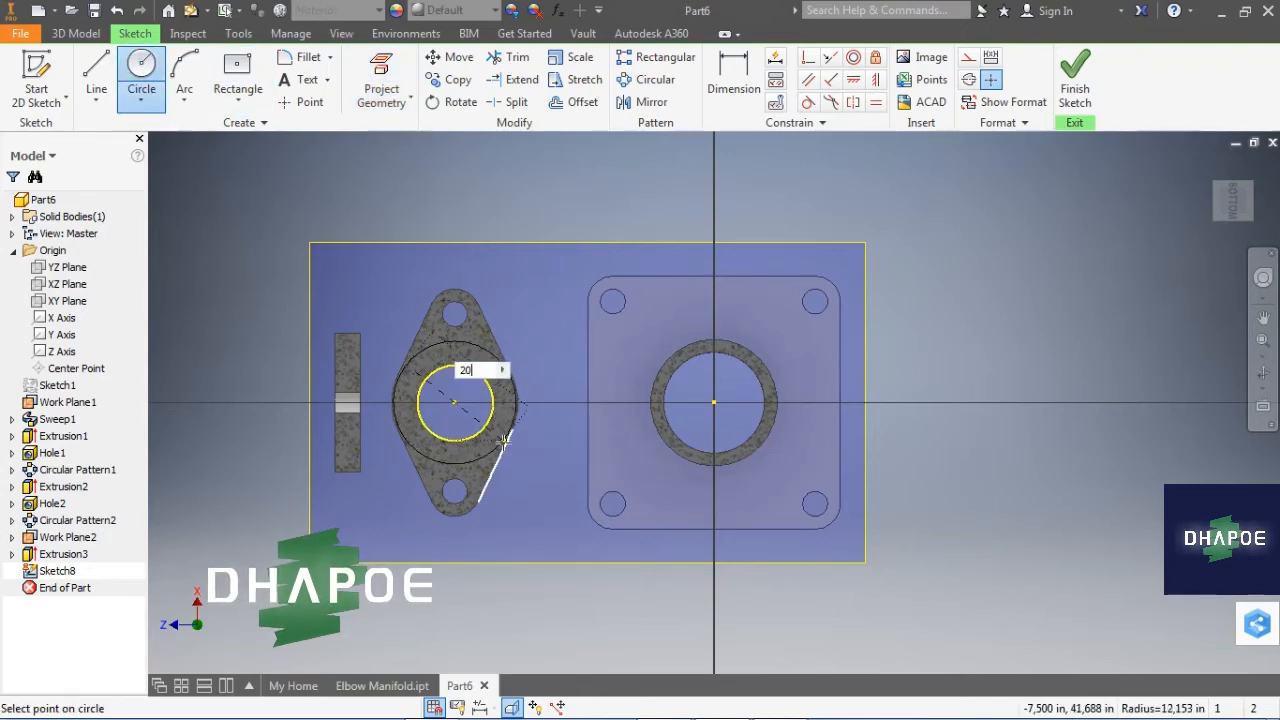
key("Return")
left_click(1070, 88)
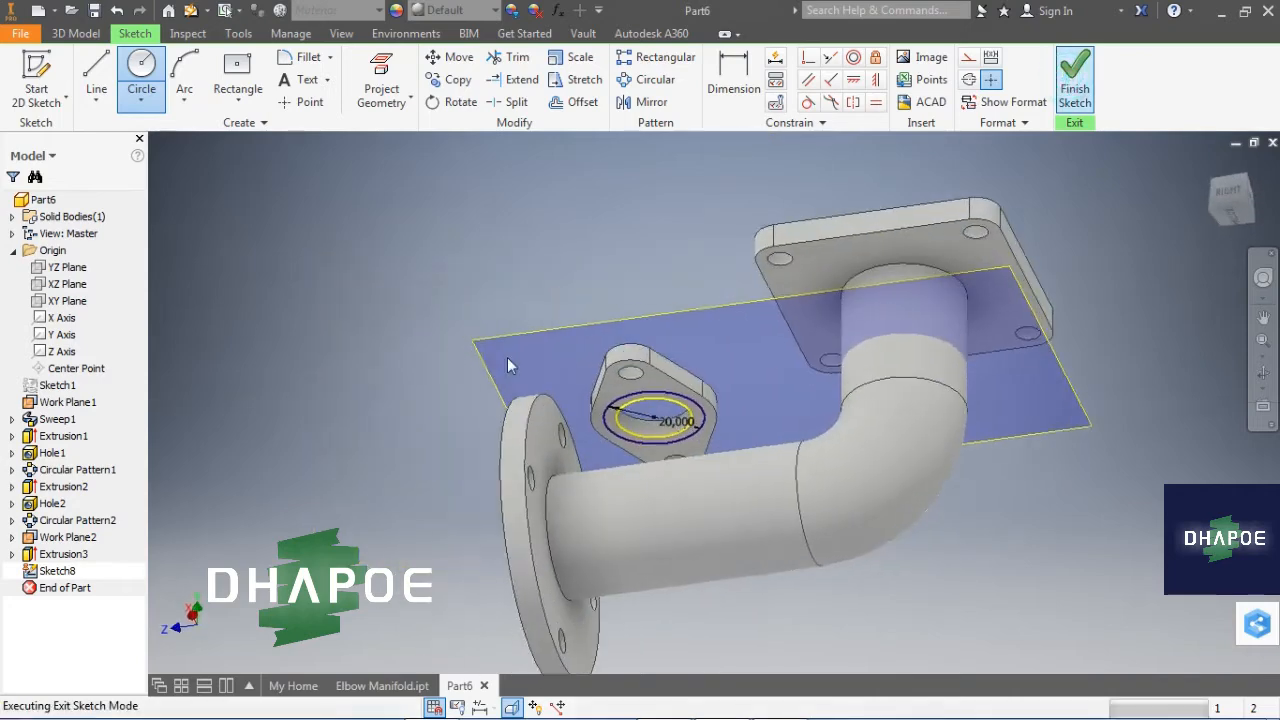
Step: Extrude the ring between the hole edge and the 20 in circle down to the main pipe, with the To Next extent
left_click(97, 88)
scroll(567, 287, "up", 3)
left_click(567, 287)
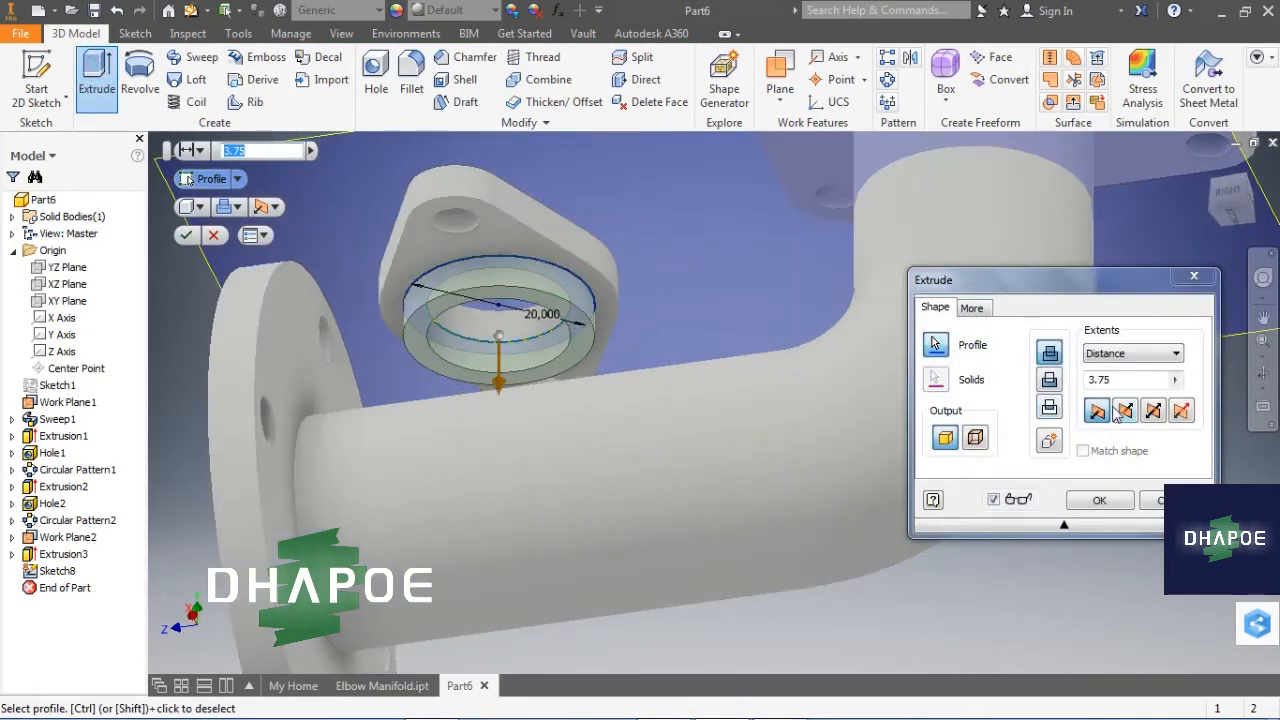
left_click(1175, 380)
left_click(1175, 353)
left_click(1114, 386)
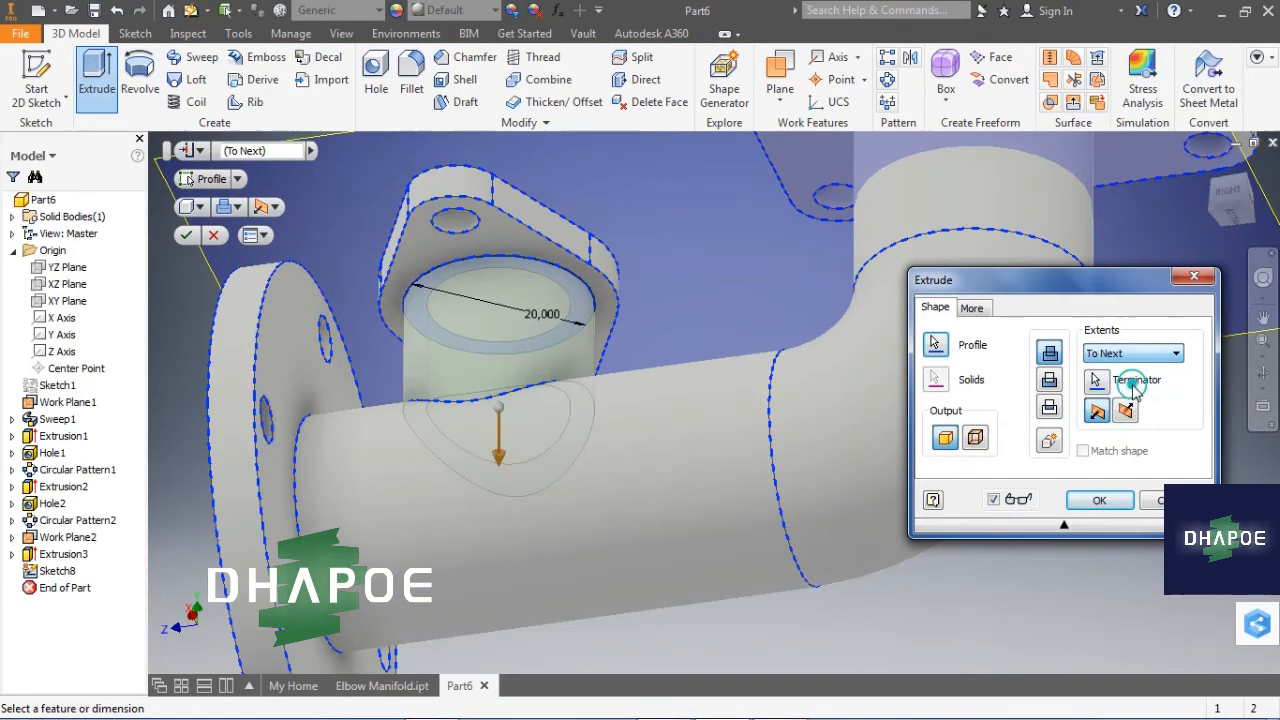
middle_click_drag(680, 314, 770, 408)
left_click(1097, 502)
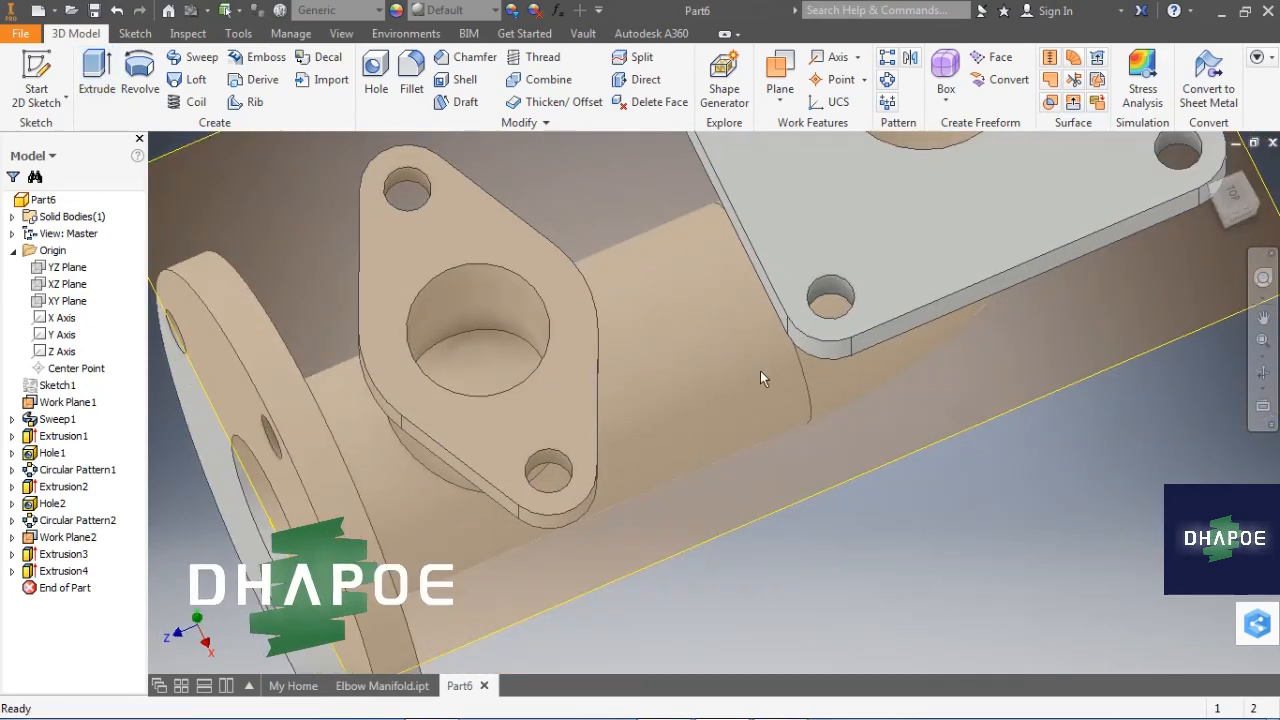
Step: Create a sketch on the top face of the oval flange containing the projected edge of its central hole
left_click(36, 80)
left_click(443, 233)
middle_click_drag(398, 218, 592, 162)
left_click(381, 90)
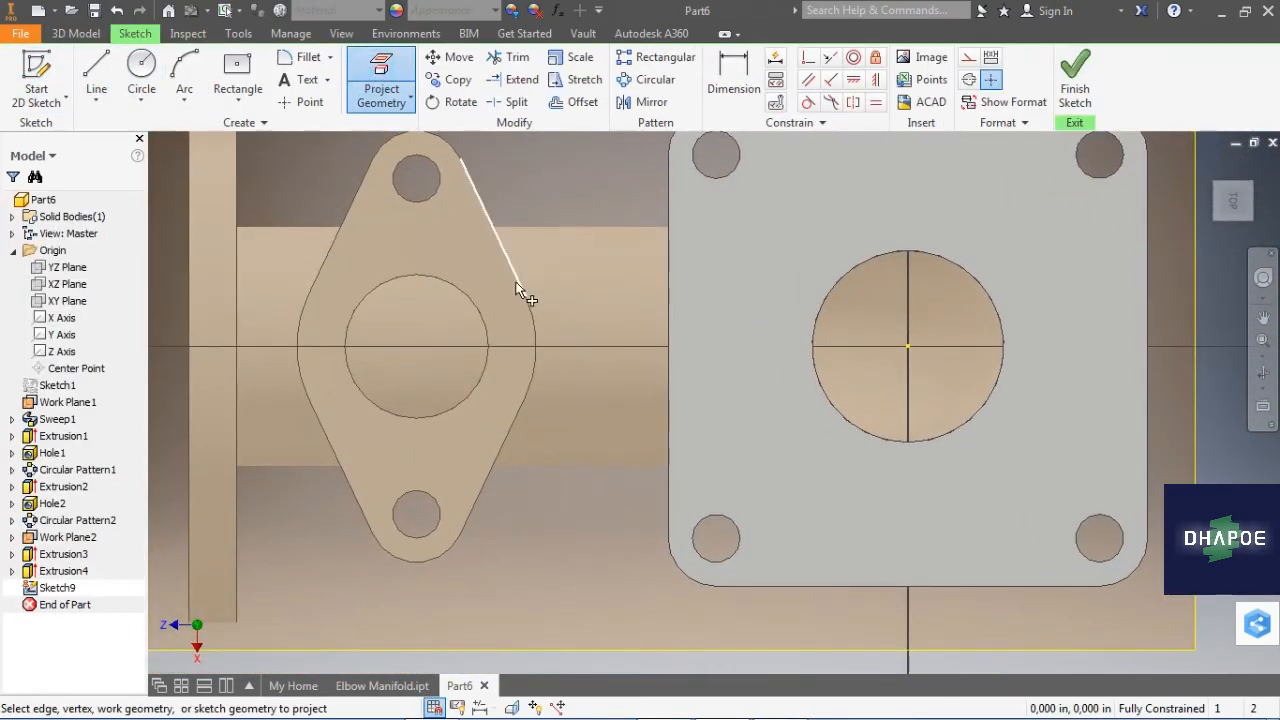
left_click(463, 295)
left_click(1075, 80)
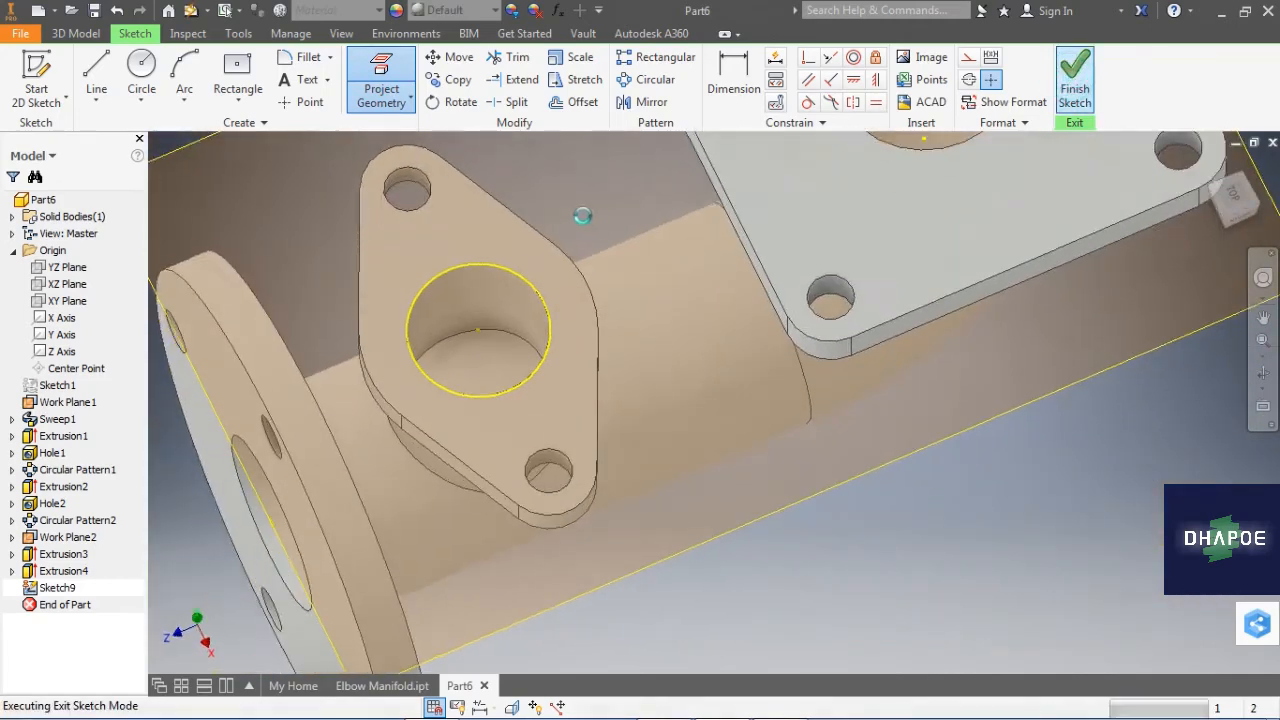
Step: Cut the projected central circle down into the main pipe with the To Next extent
left_click(95, 75)
left_click(1049, 380)
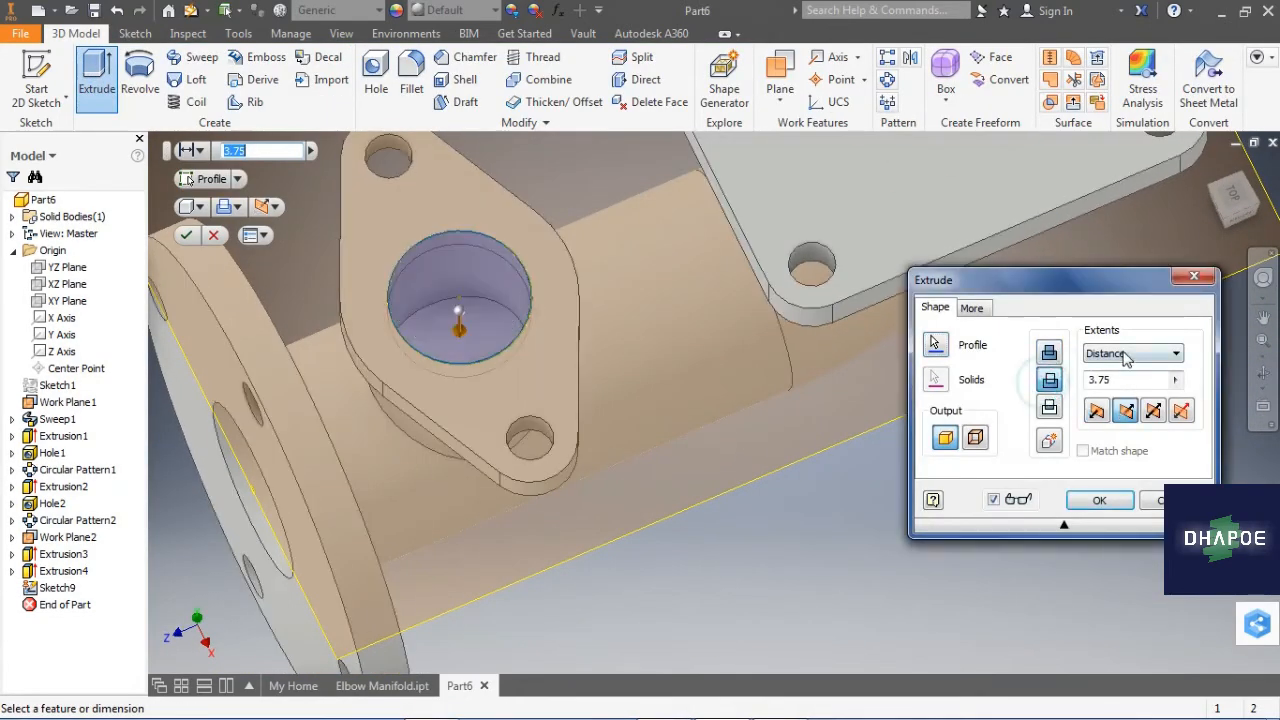
left_click(1130, 353)
left_click(1108, 371)
middle_click_drag(830, 425, 780, 580)
middle_click_drag(780, 580, 740, 466)
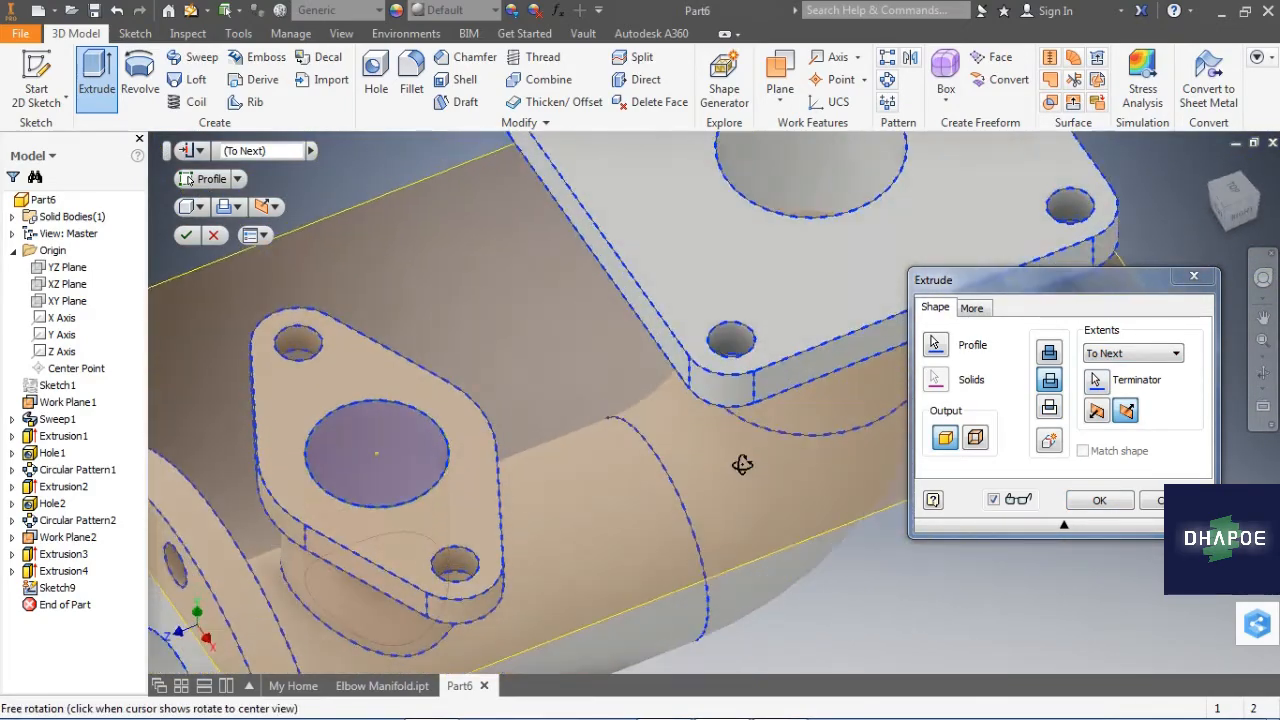
left_click(1099, 500)
Step: Hide the work plane that lies at the oval flange
middle_click_drag(969, 442, 980, 467, "shift")
scroll(980, 467, "up", 4)
right_click(811, 387)
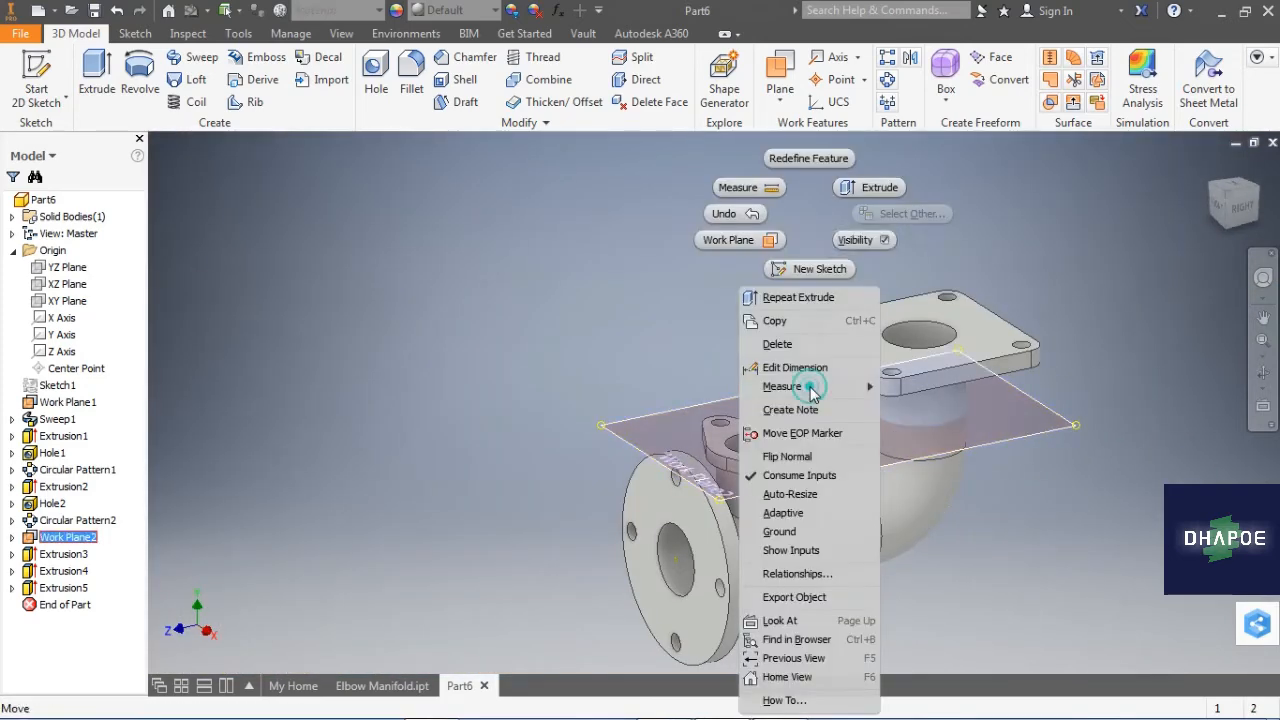
left_click(850, 425)
middle_click_drag(877, 261, 902, 410, "shift")
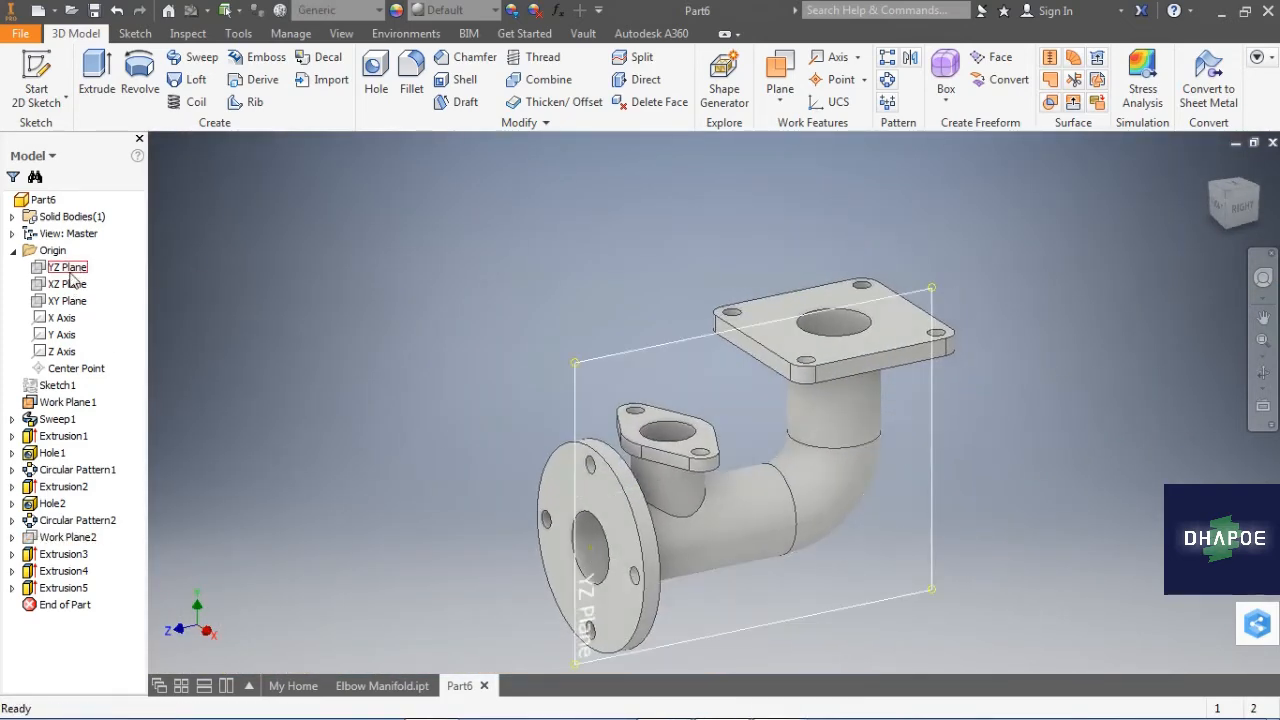
Step: Create a work plane offset -36.25 in from the XY plane
left_click(67, 300)
left_click(780, 75)
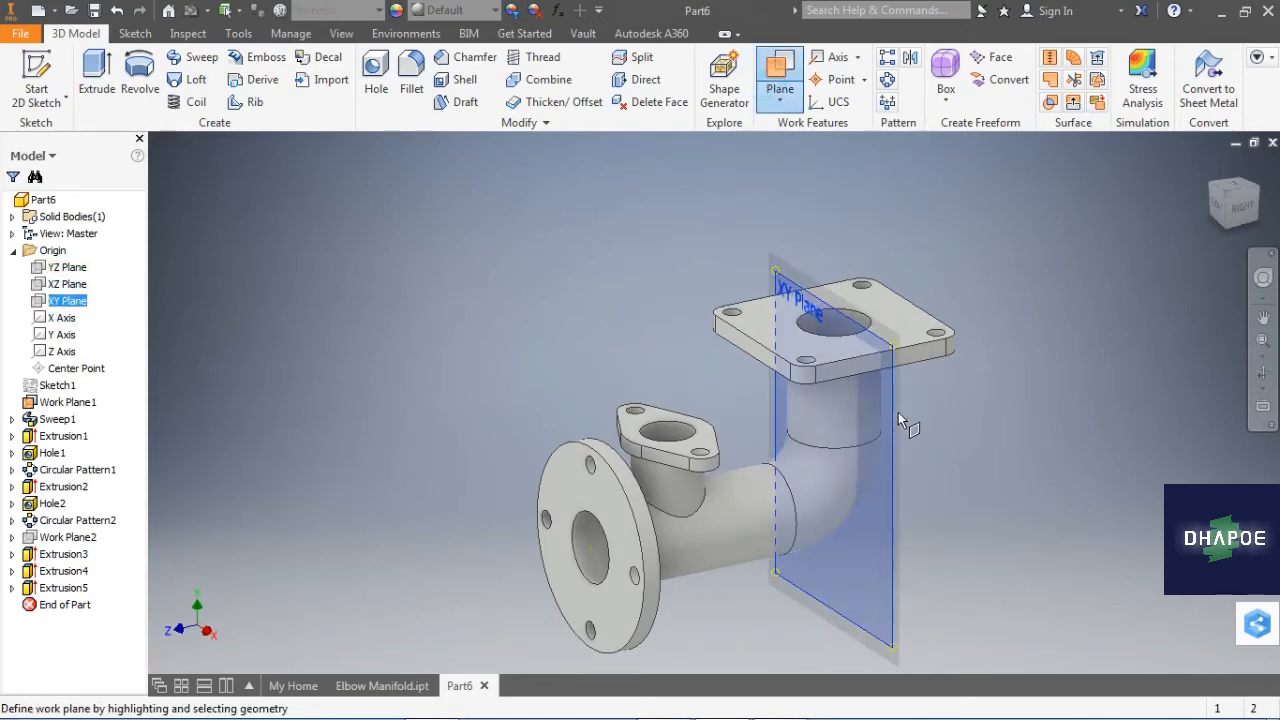
left_click_drag(898, 412, 980, 405)
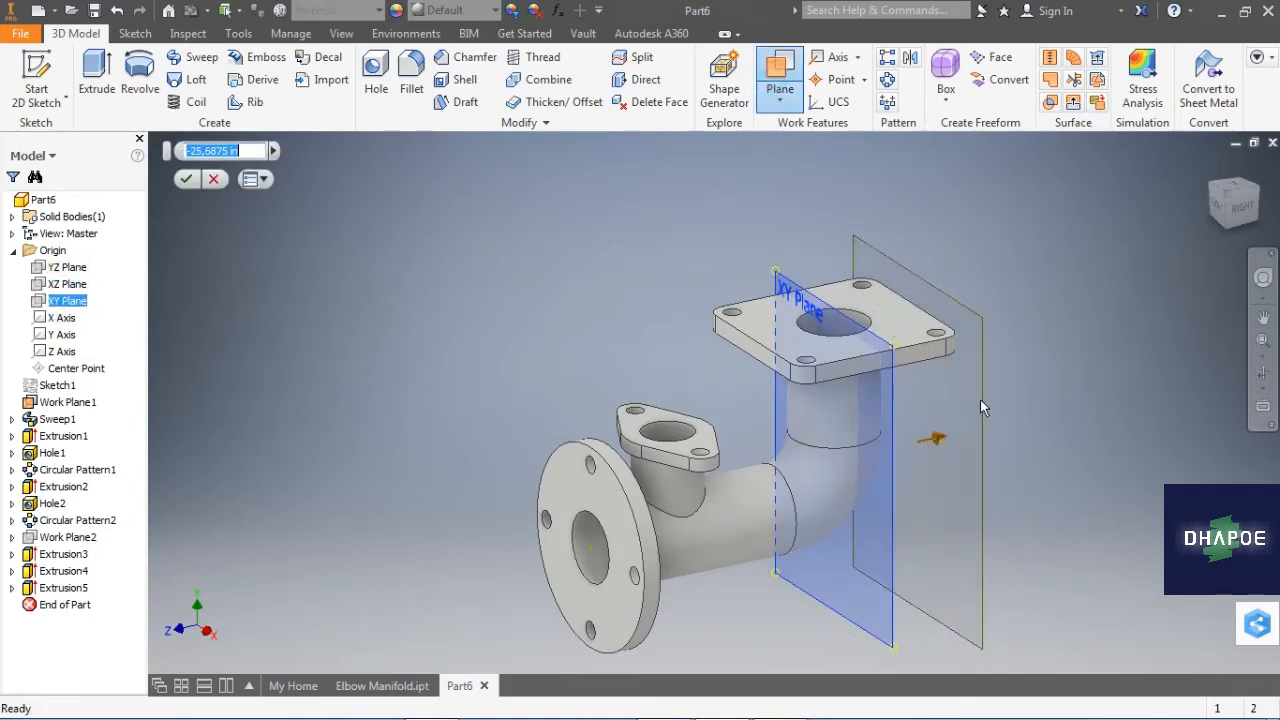
key("BackSpace")
type("-36.25")
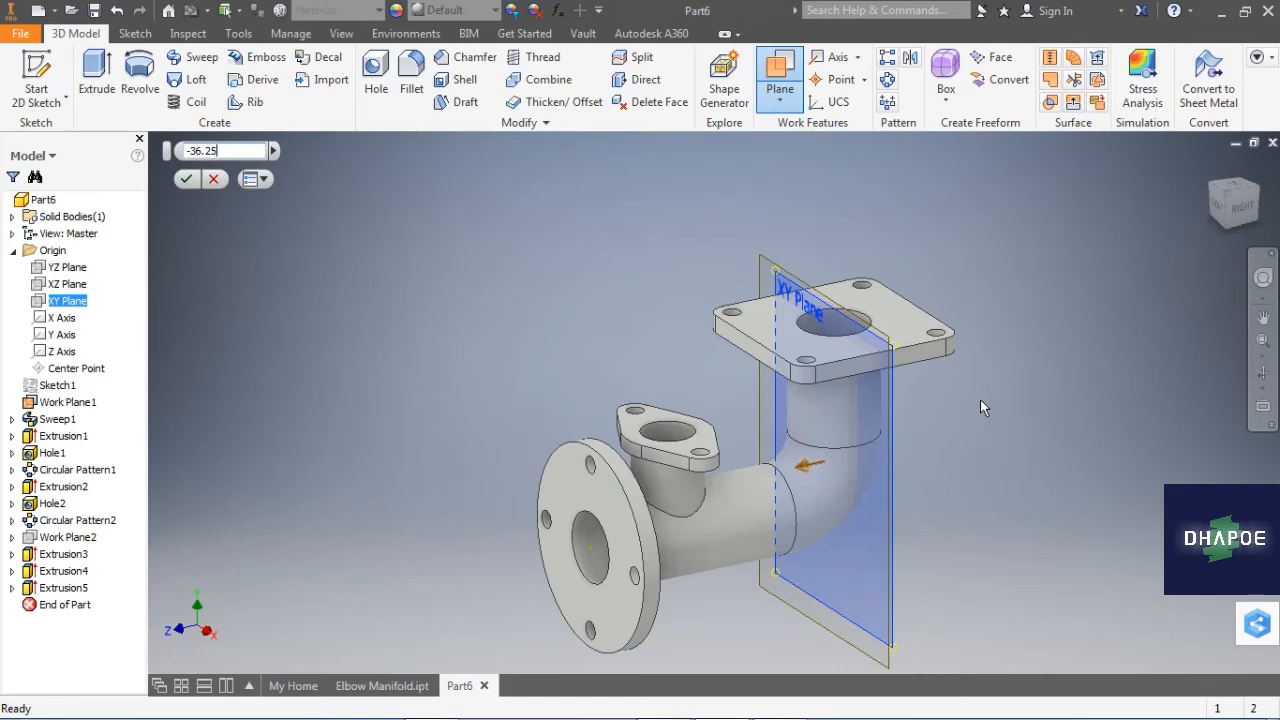
key("Return")
Step: Start a sketch on the new offset plane and draw two concentric circles on the vertical axis, below the square flange
middle_click_drag(887, 480, 948, 409, "shift")
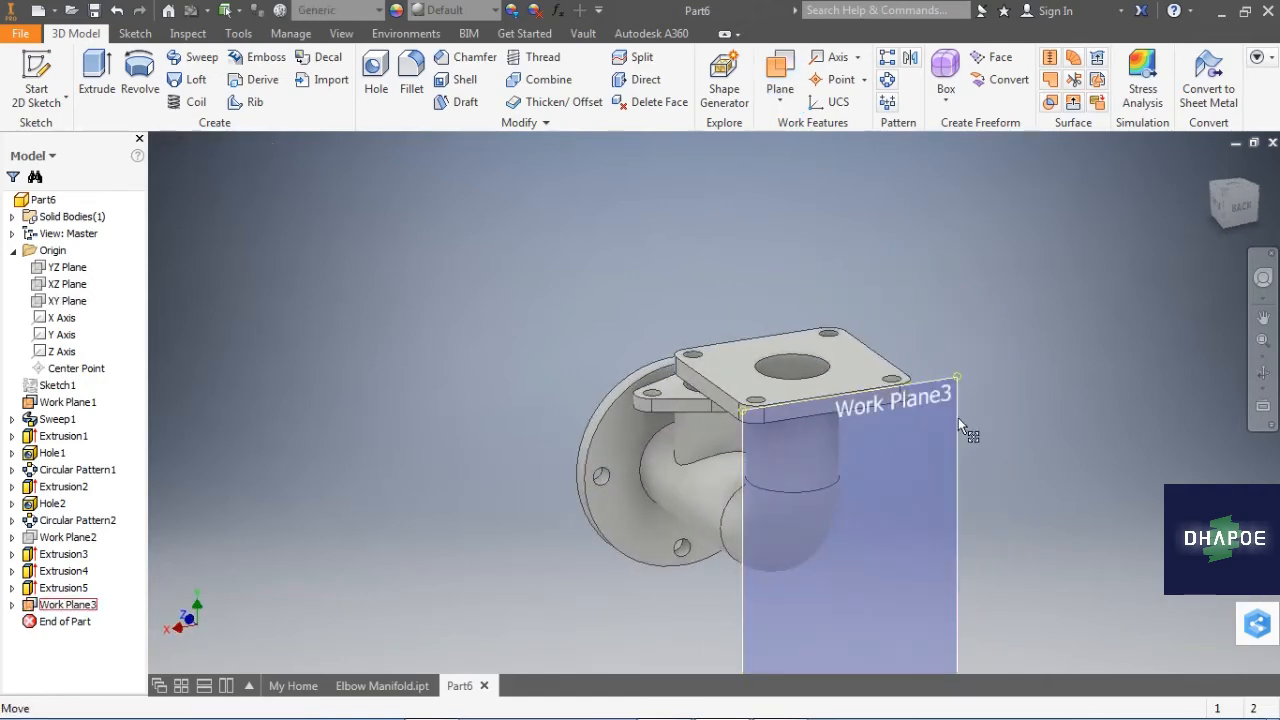
left_click(958, 418)
left_click(1000, 403)
middle_click_drag(683, 443, 621, 442)
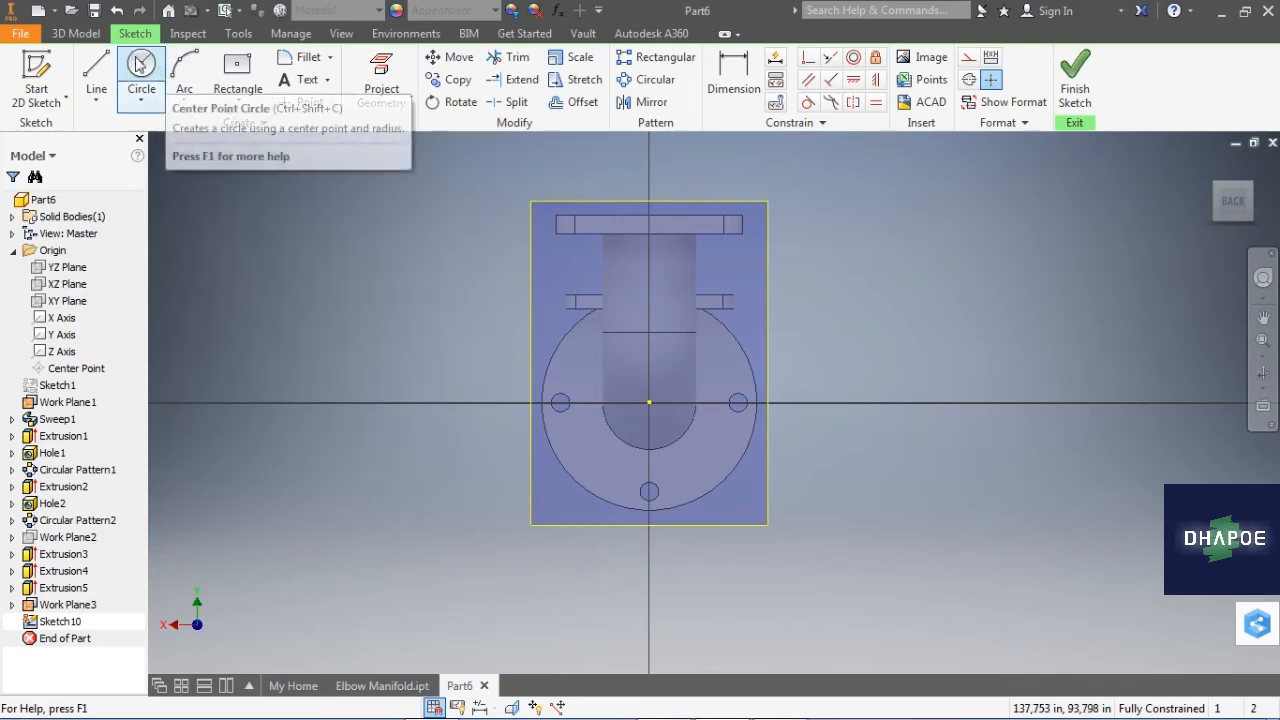
left_click(141, 72)
left_click(649, 279)
left_click(651, 264)
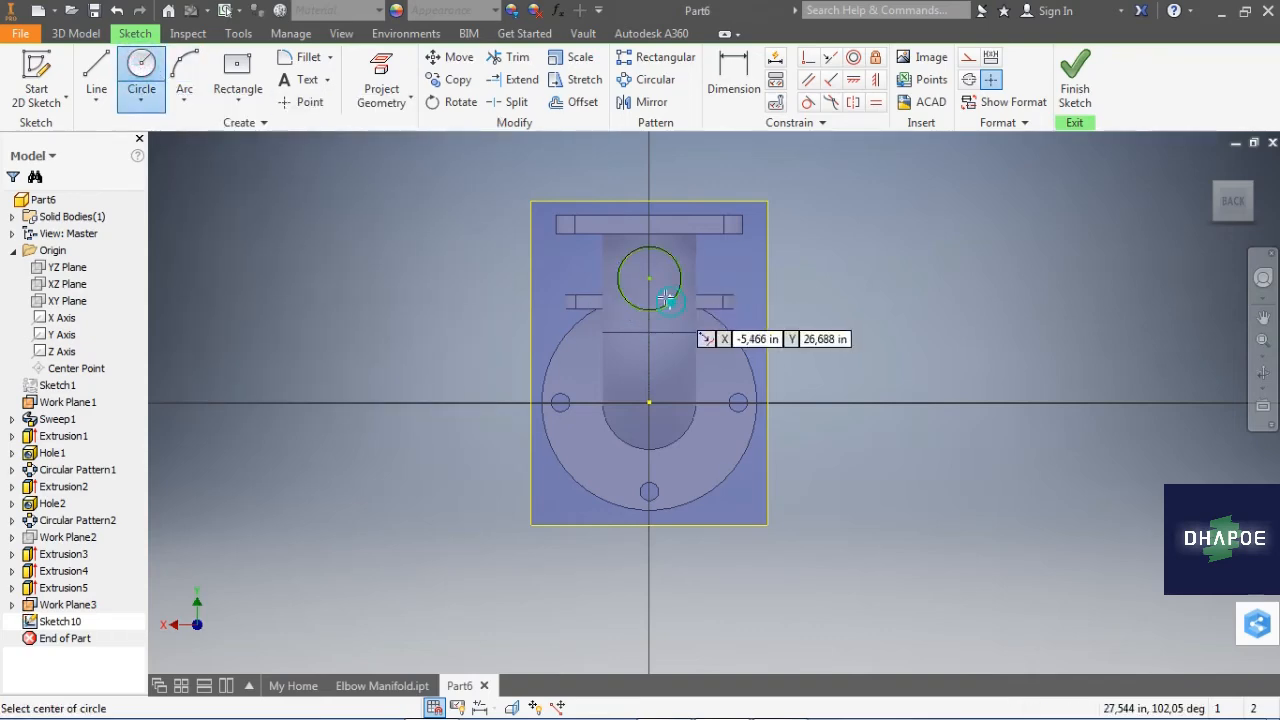
left_click(649, 279)
left_click(672, 301)
key("Escape")
scroll(760, 202, "up", 3)
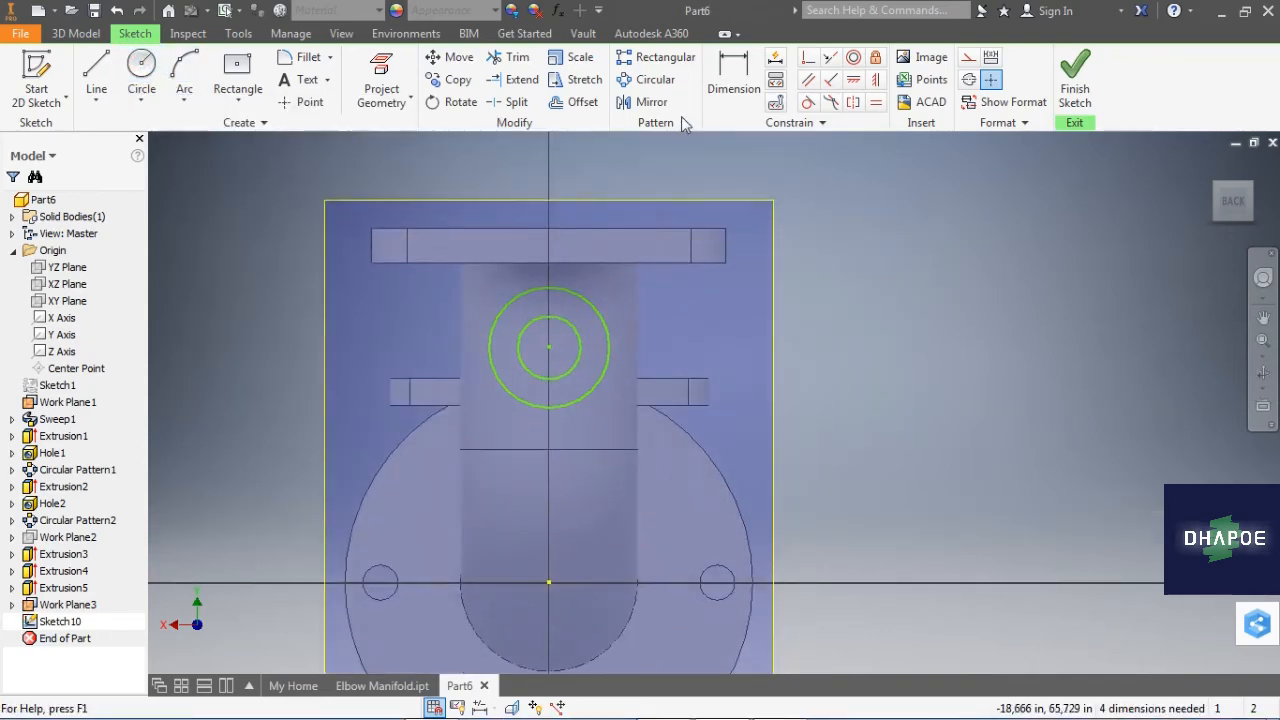
Step: Dimension the inner circle's diameter to 15 in and the outer circle's to 20 in
key("d")
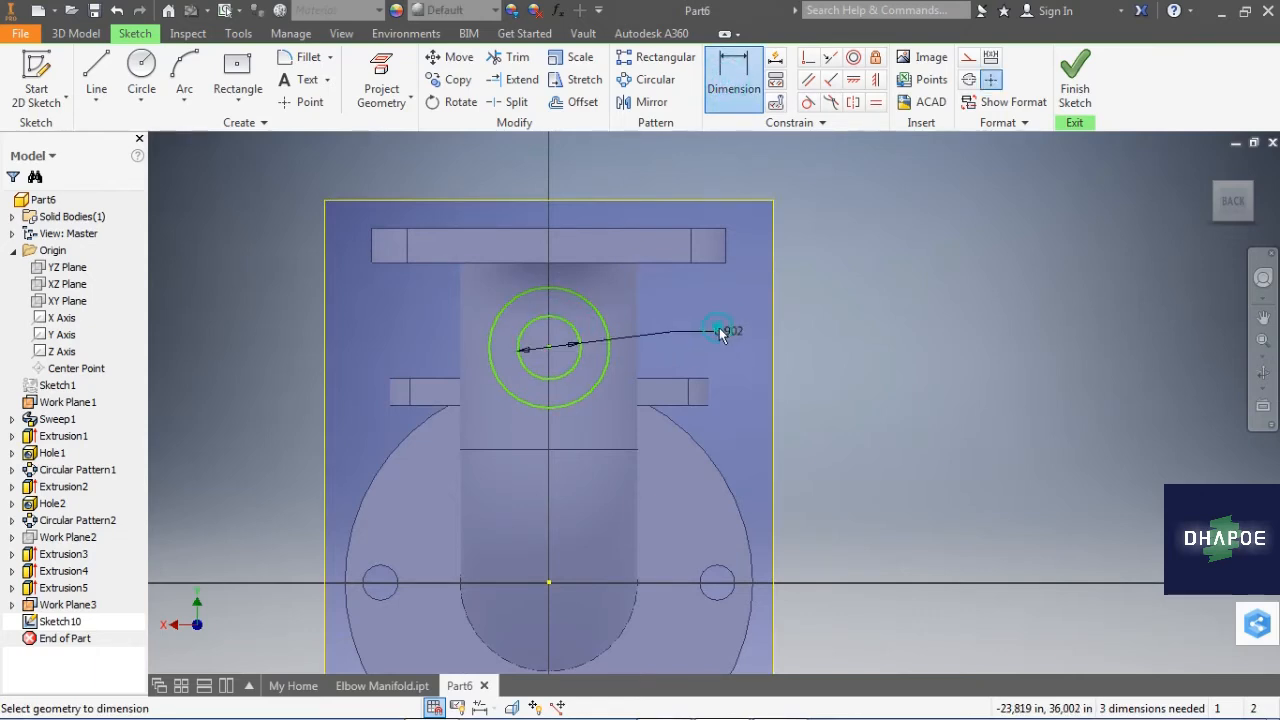
left_click(720, 333)
type("15")
key("Return")
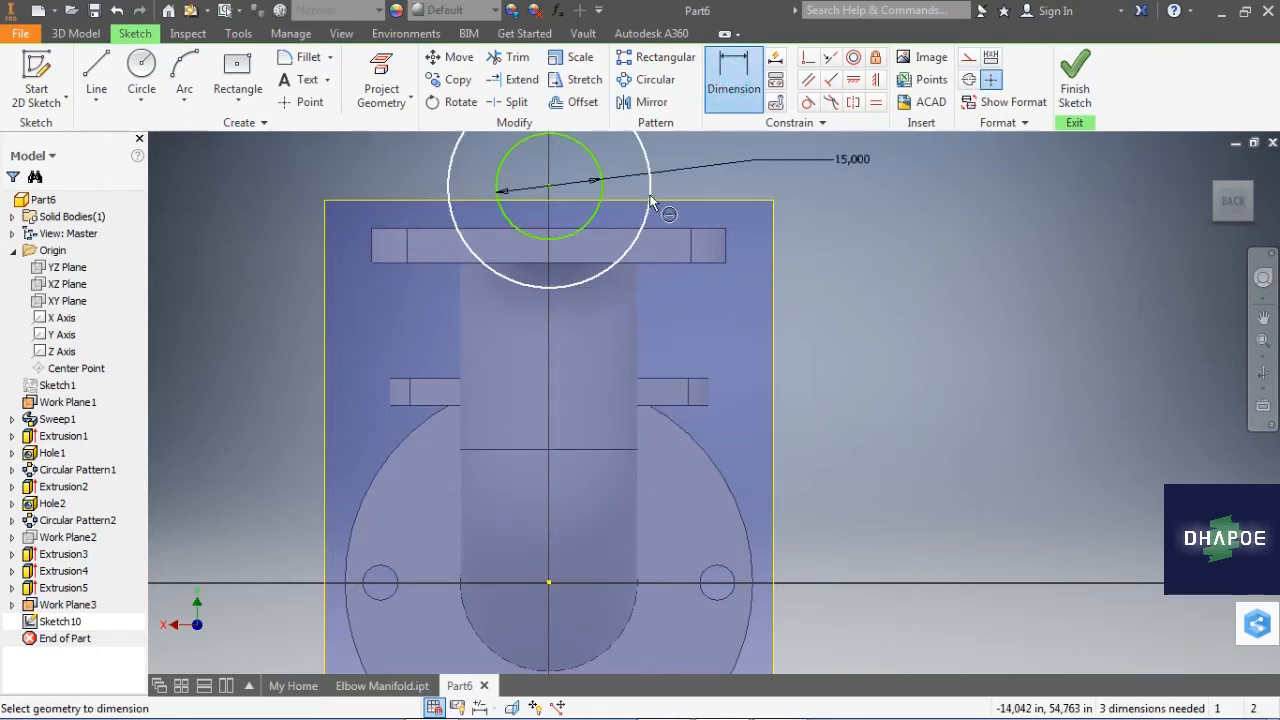
left_click(884, 201)
type("20")
key("Return")
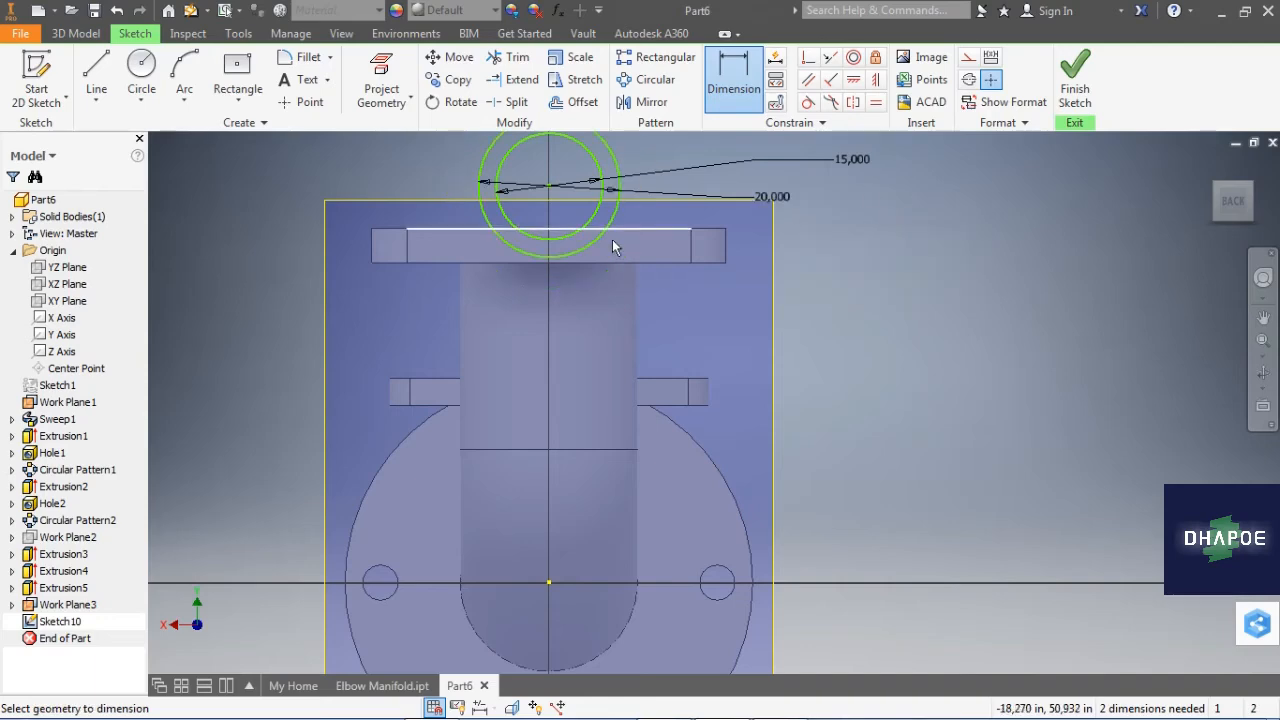
Step: Move the two circles down below the square flange and constrain their centre vertically in line with the origin
right_click(912, 271)
left_click(775, 249)
left_click_drag(543, 210, 543, 365)
right_click(937, 298)
key("Escape")
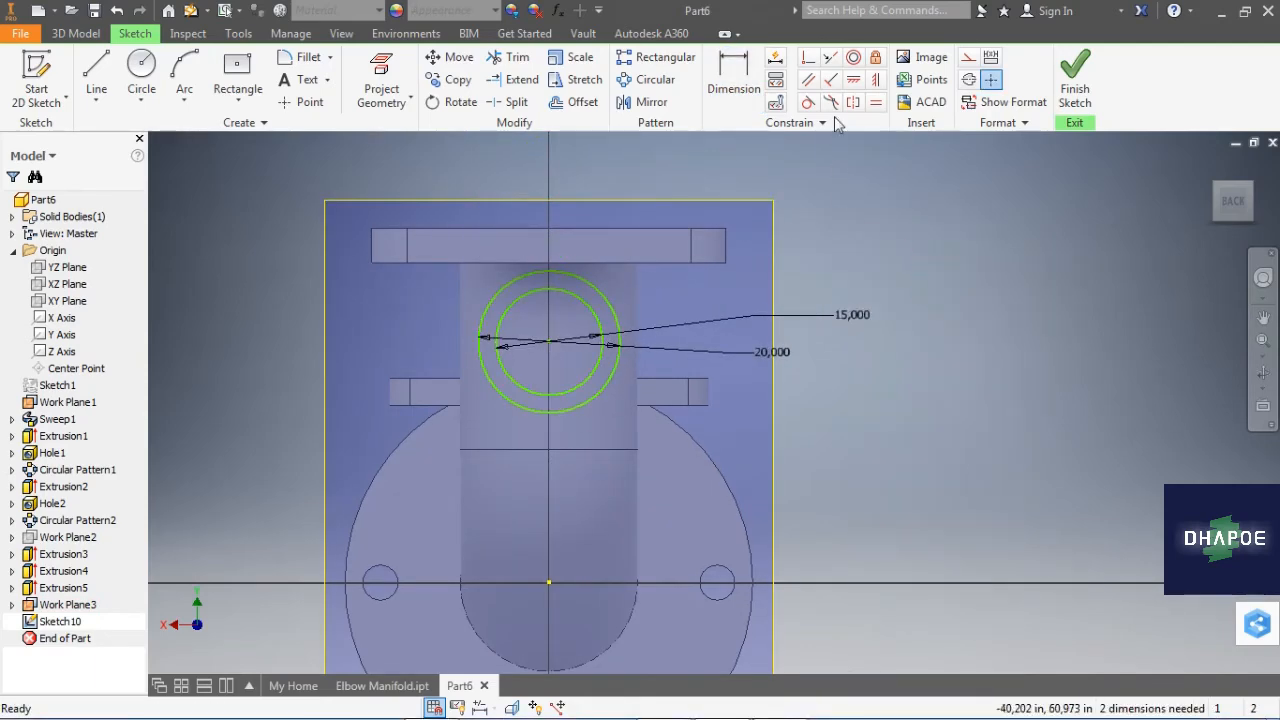
left_click(548, 341)
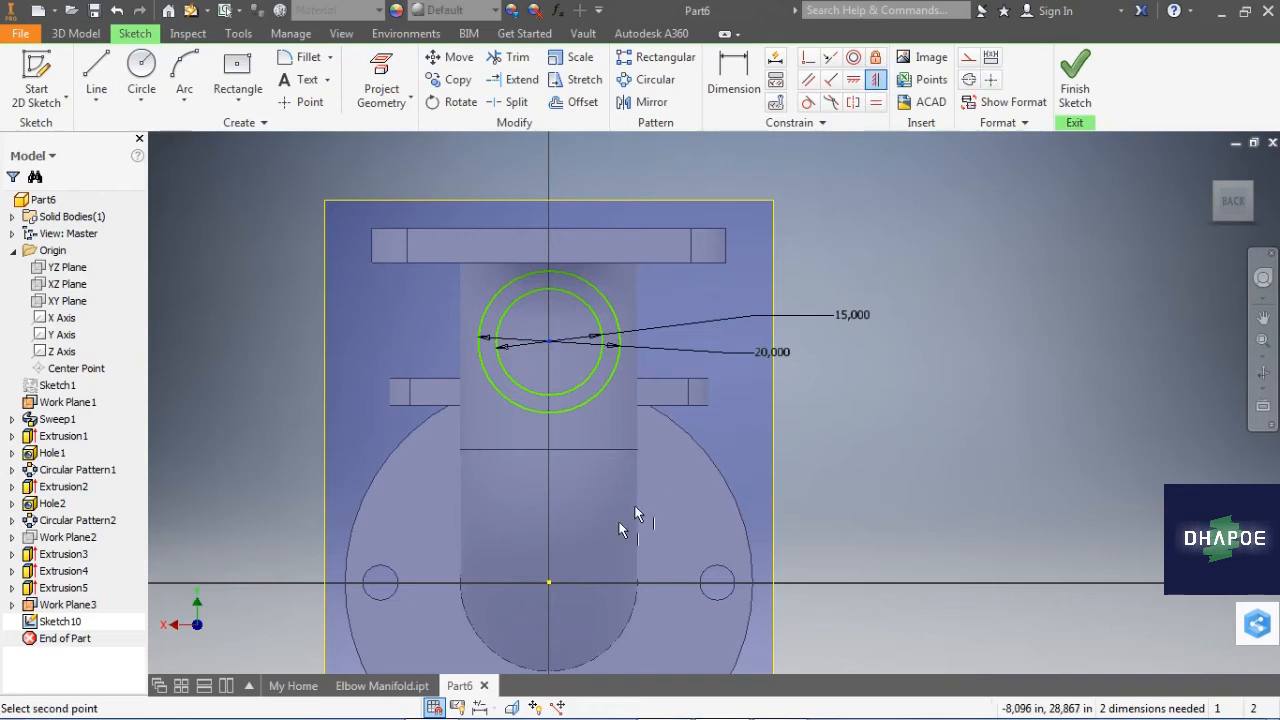
key("Escape")
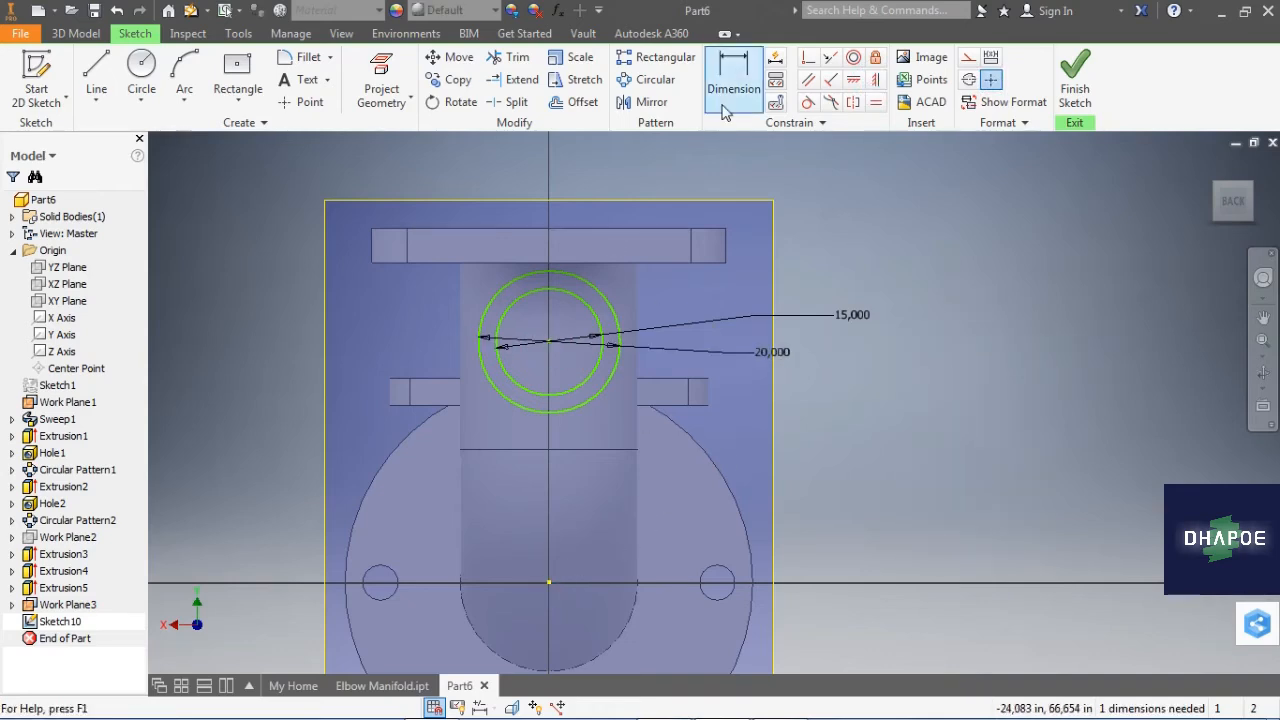
Step: Dimension the circles' centre 17.5 in below the top edge of the square flange
left_click(733, 76)
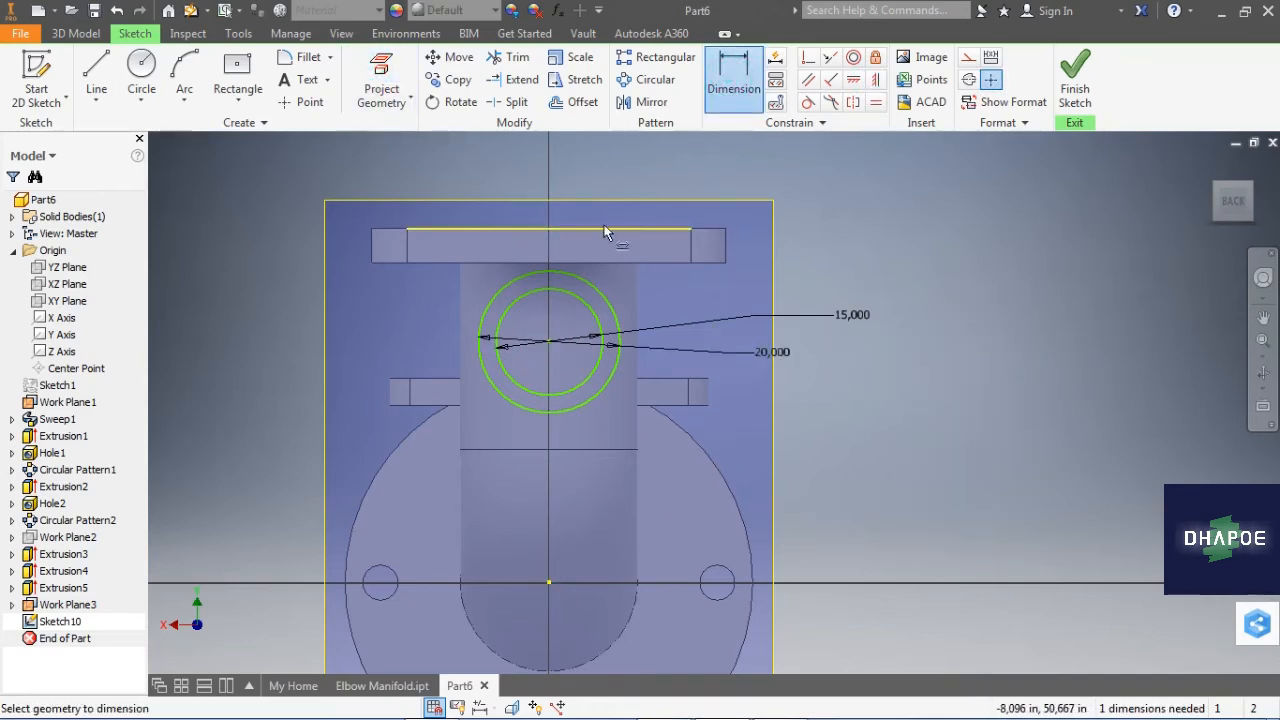
left_click(650, 310)
left_click(750, 285)
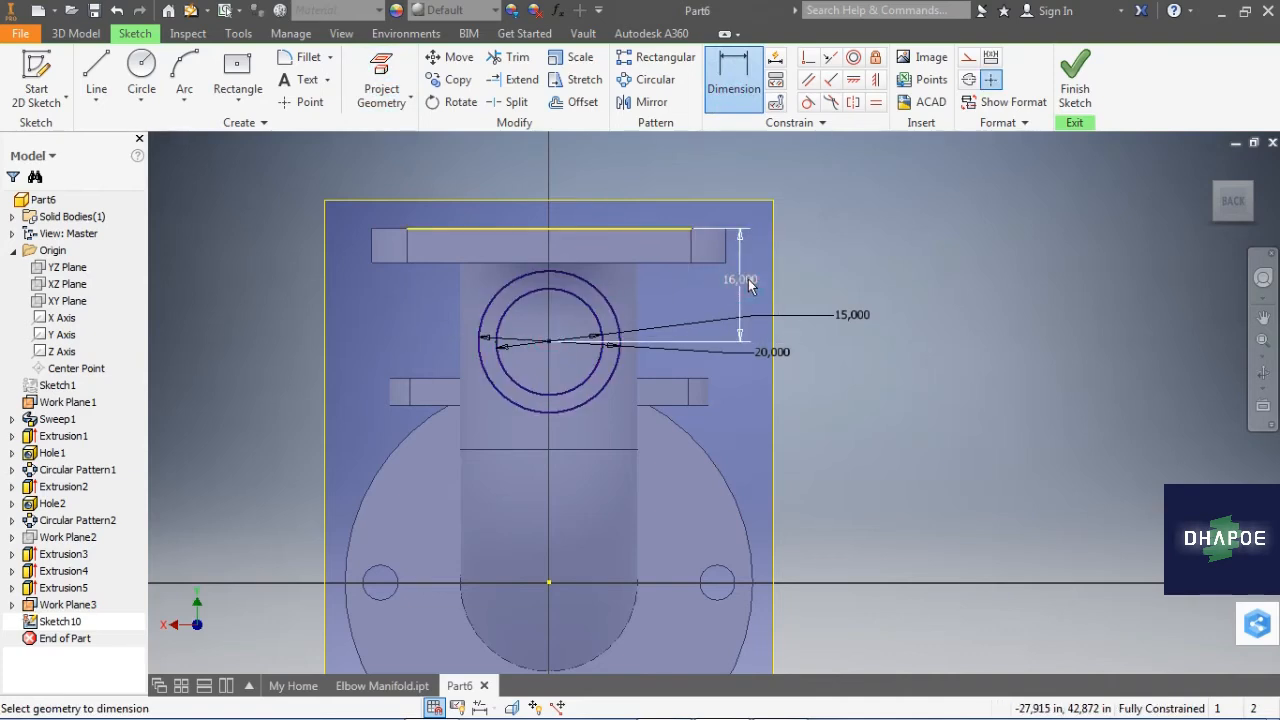
left_click(750, 285)
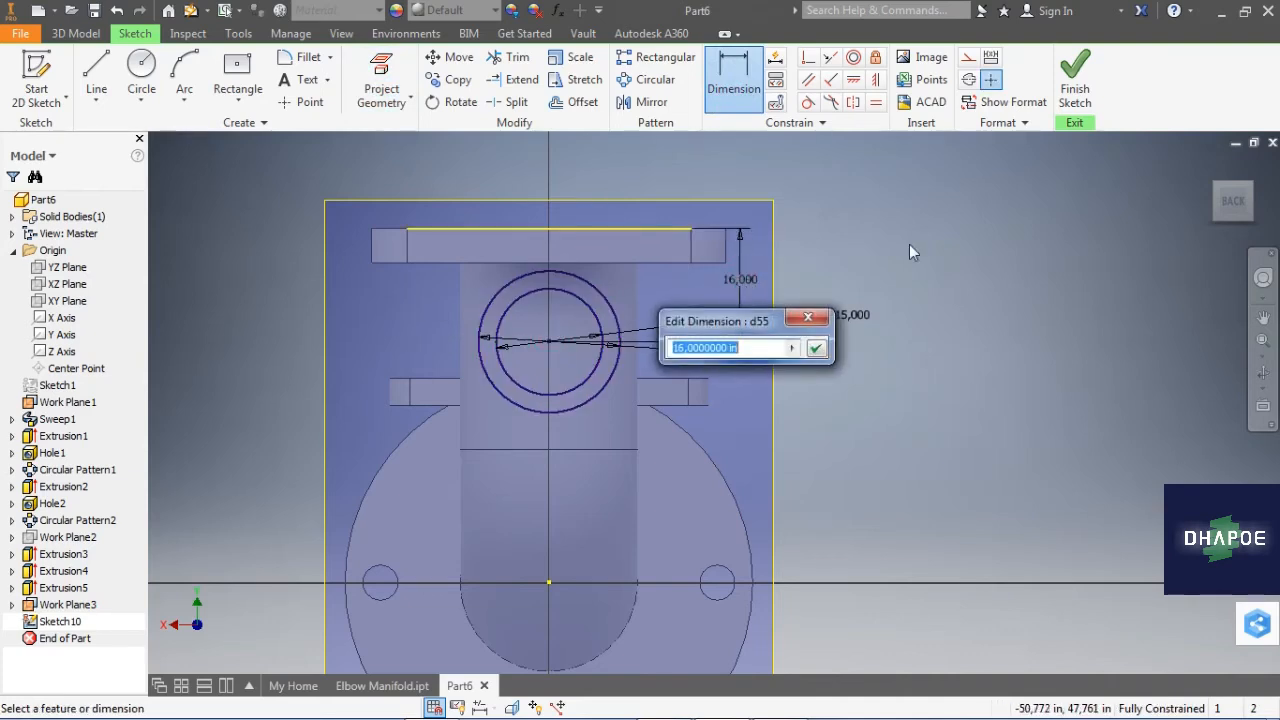
type("17.5")
key("Return")
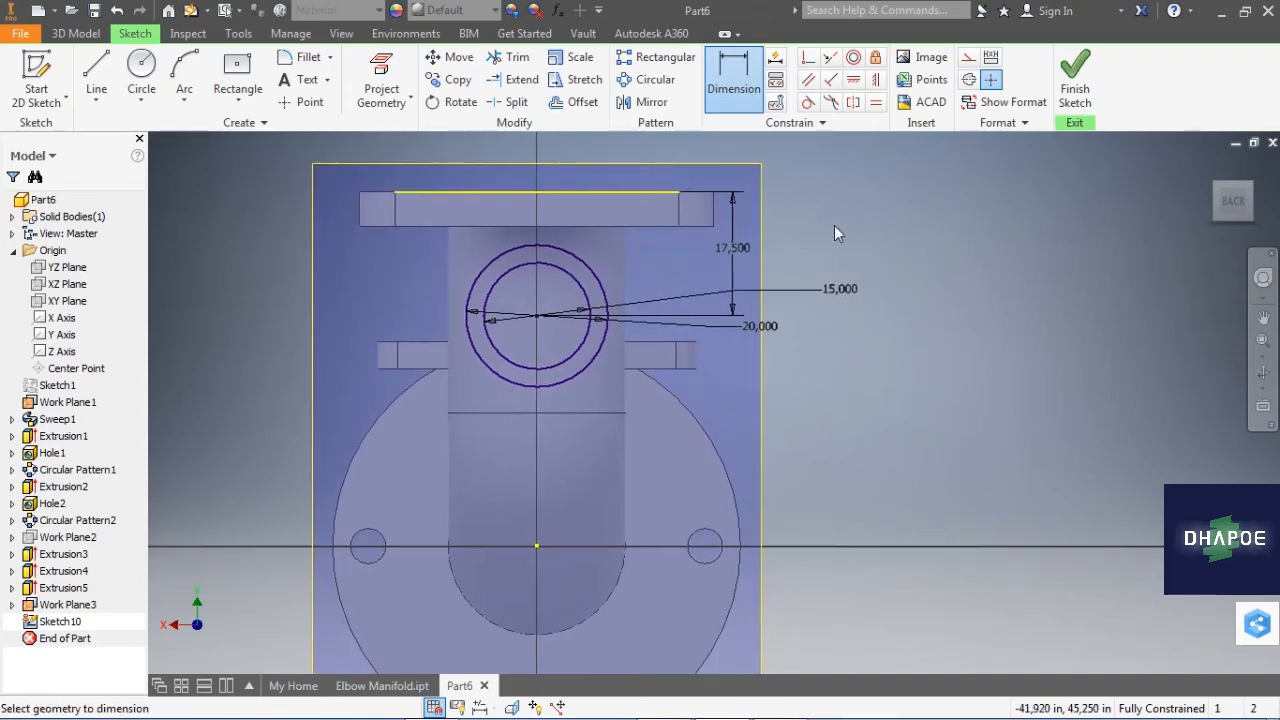
Step: Finish the sketch and extrude the ring between the two circles with To Next extents, joining it to the vertical leg
left_click(1075, 88)
middle_click_drag(634, 320, 585, 270)
middle_click_drag(603, 434, 697, 432, "shift")
left_click(99, 84)
scroll(684, 388, "down", 3)
left_click(706, 259)
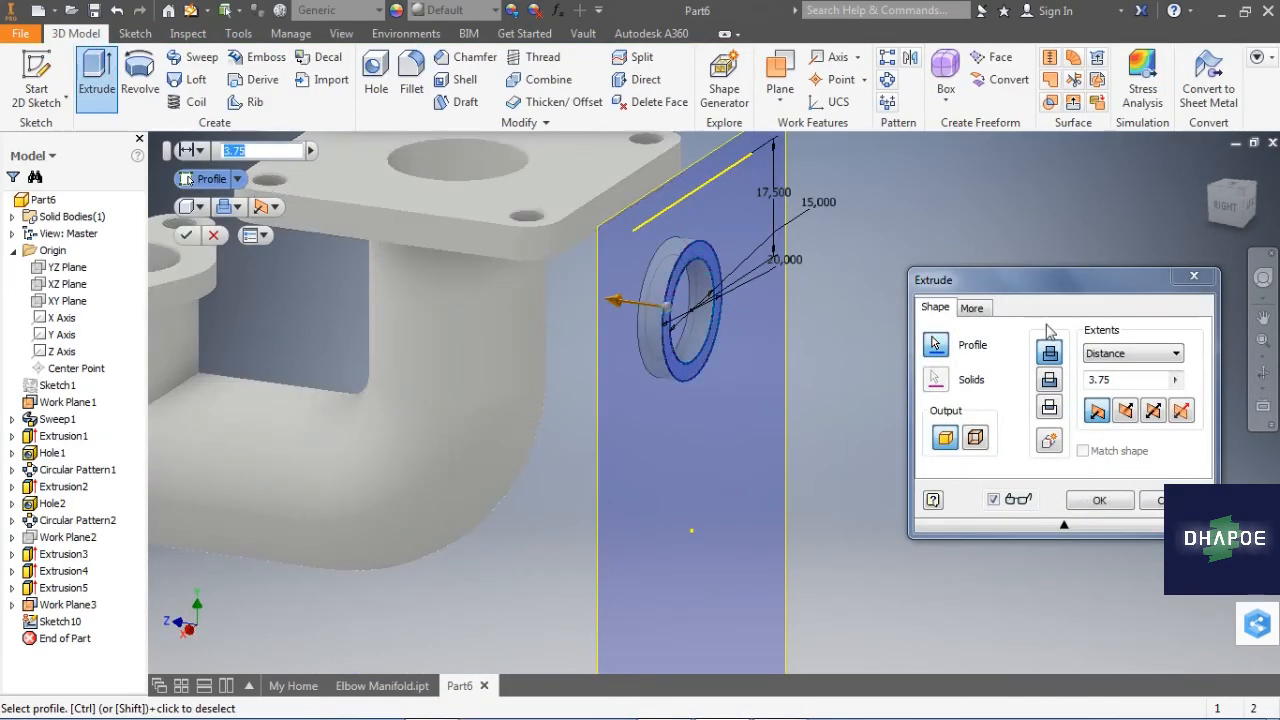
left_click(1133, 353)
left_click(1110, 384)
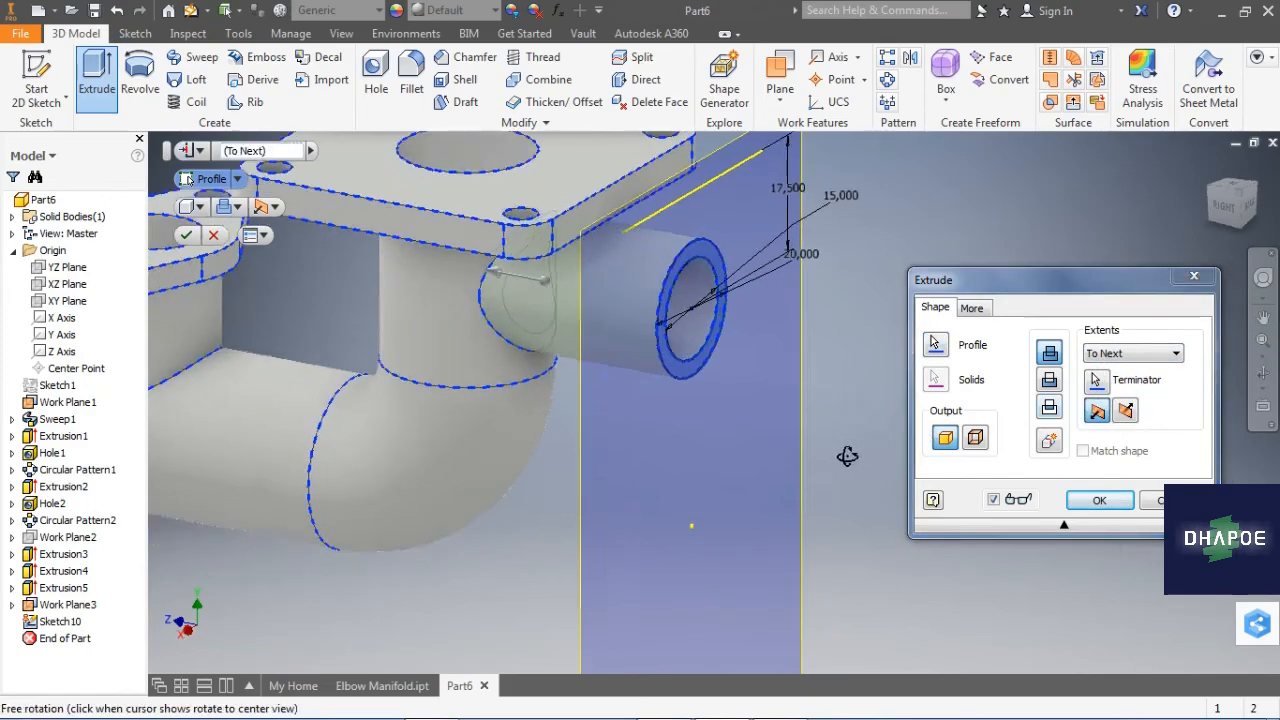
middle_click_drag(820, 450, 789, 449, "shift")
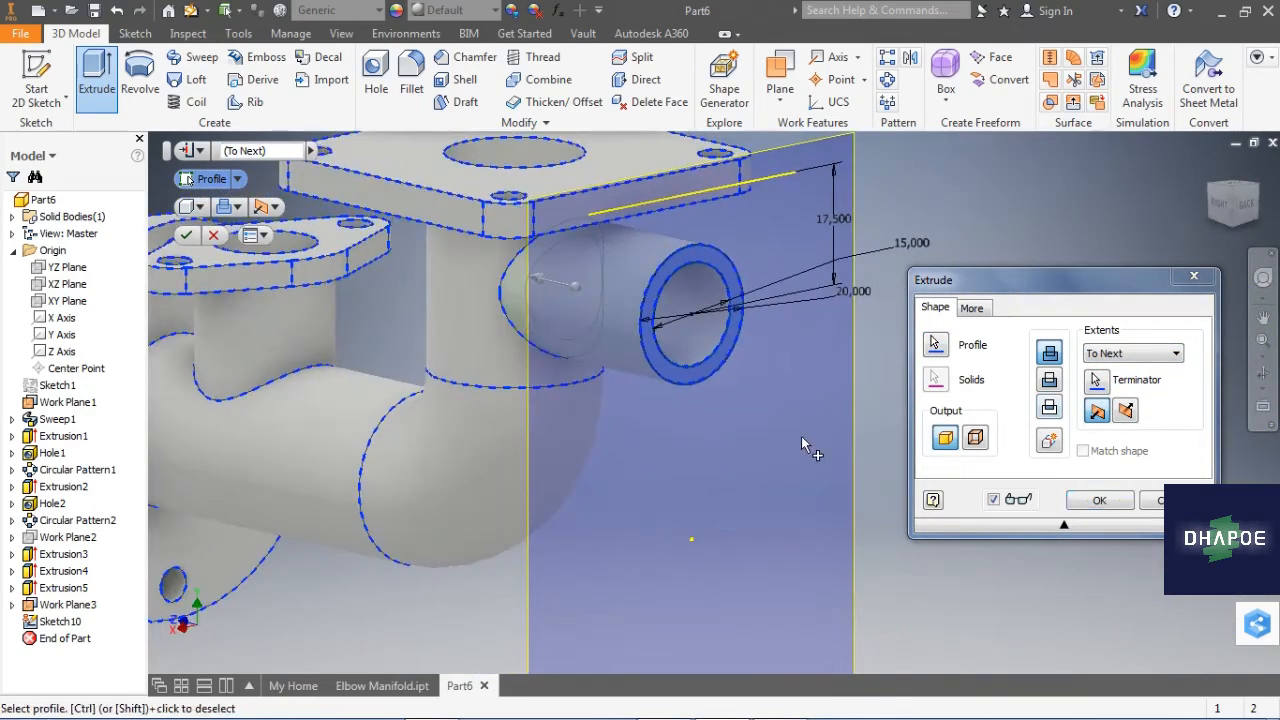
left_click(1098, 501)
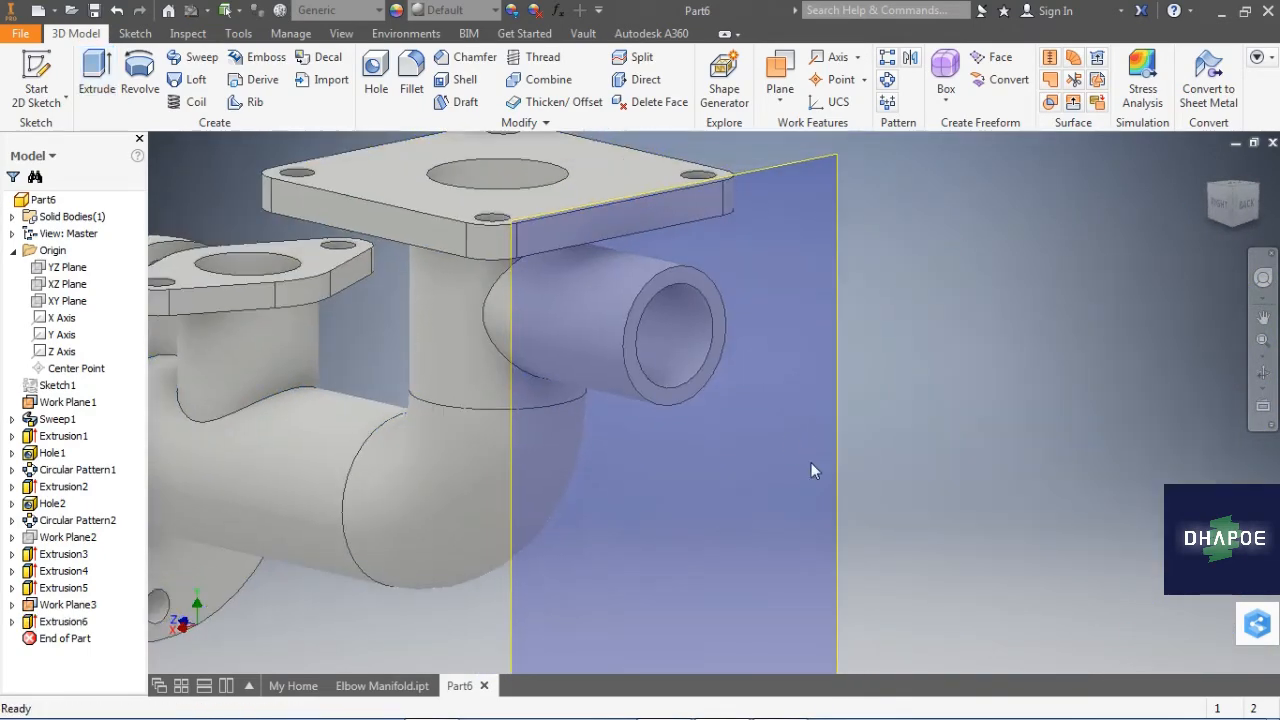
Step: Create a sketch on the offset plane at the second branch's end and project the branch's inner circular edge into it
left_click(836, 218)
left_click(886, 202)
left_click(396, 68)
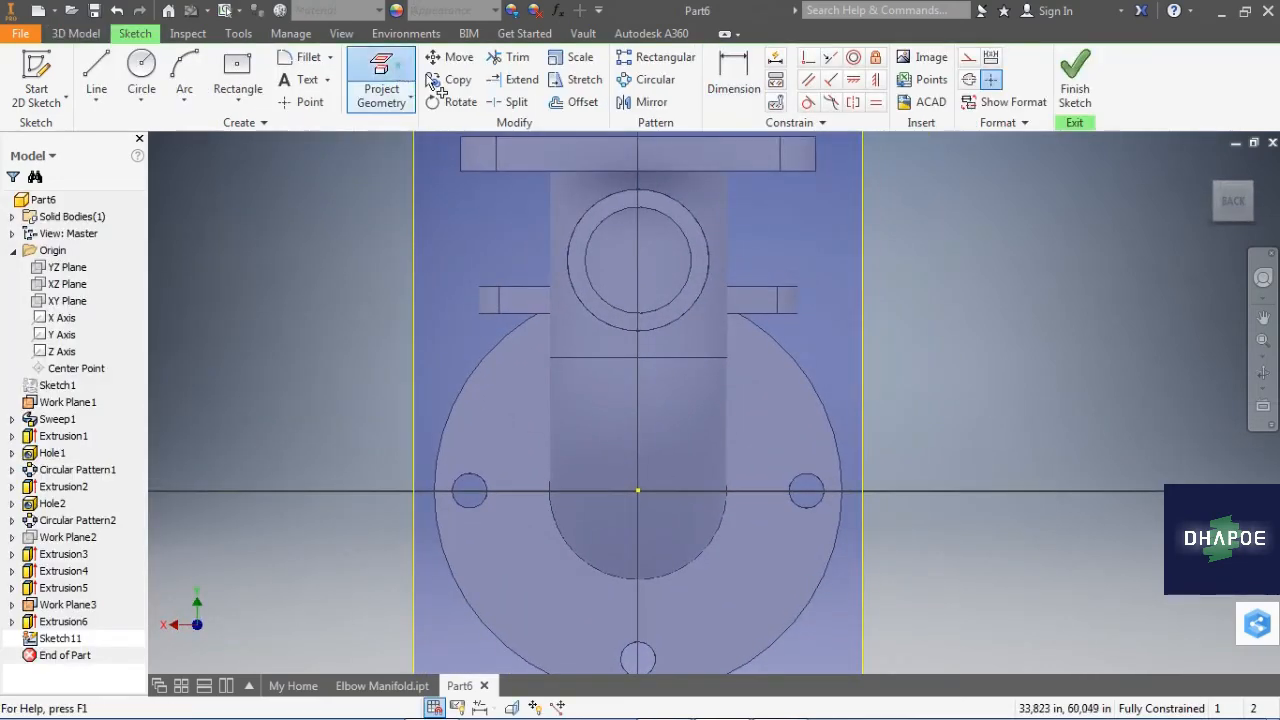
left_click(668, 222)
left_click(1075, 80)
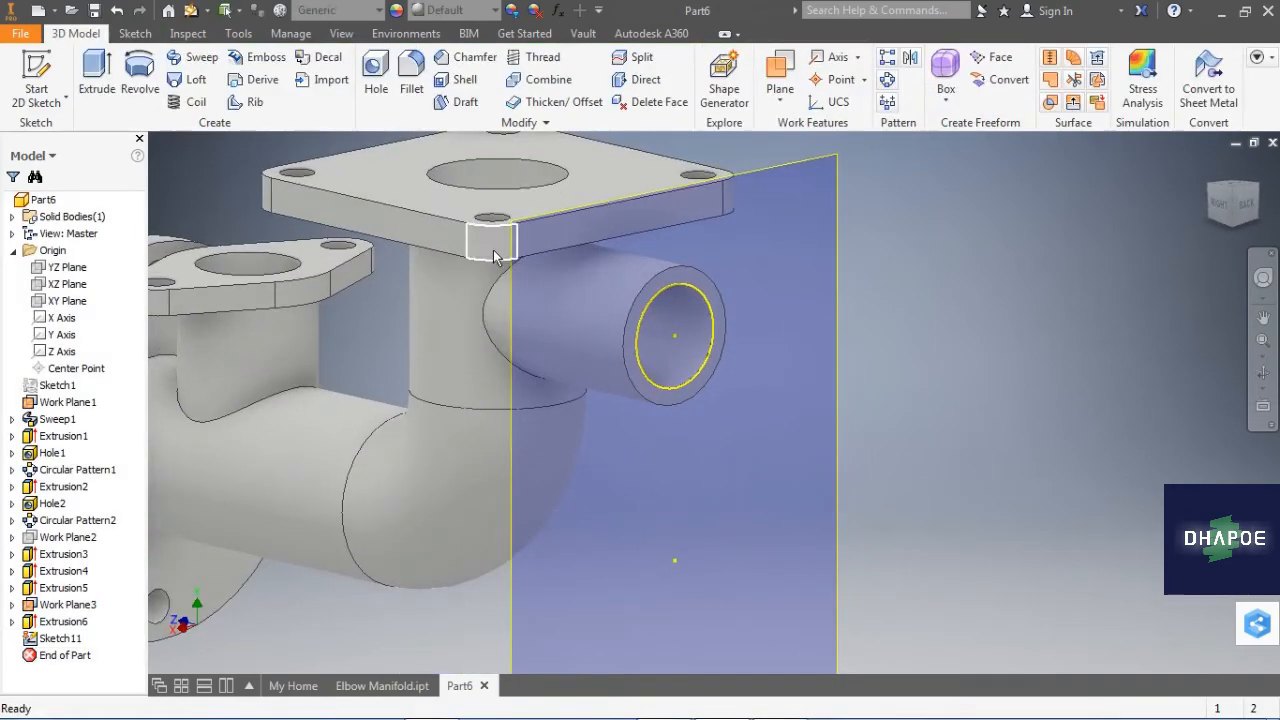
Step: Extrude the projected inner circle as a cut with To Next extents to open the second branch's bore into the vertical leg
left_click(97, 75)
left_click(1175, 353)
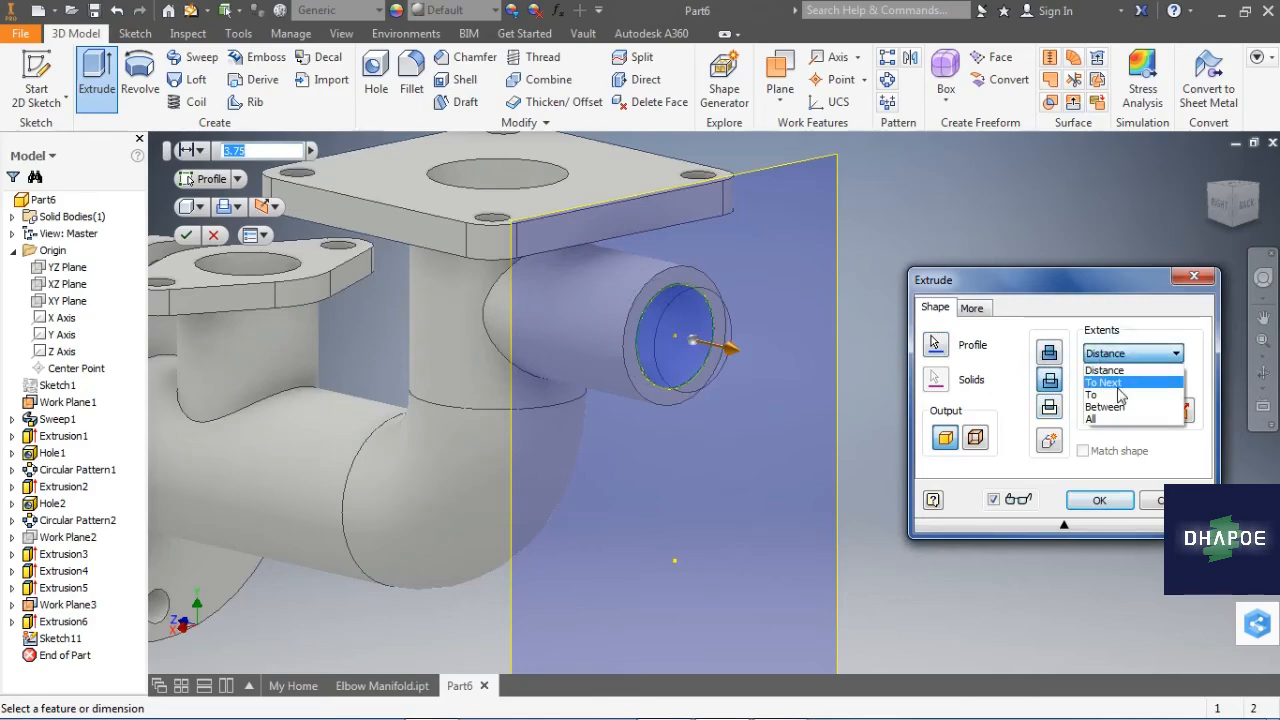
left_click(1110, 397)
middle_click_drag(831, 350, 727, 435, "shift")
left_click(1099, 500)
Step: Hide the offset work plane at the second branch's end and the leftover work geometry in the round flange's bore
middle_click_drag(843, 443, 824, 408, "shift")
left_click(828, 408)
right_click(829, 406)
left_click(893, 242)
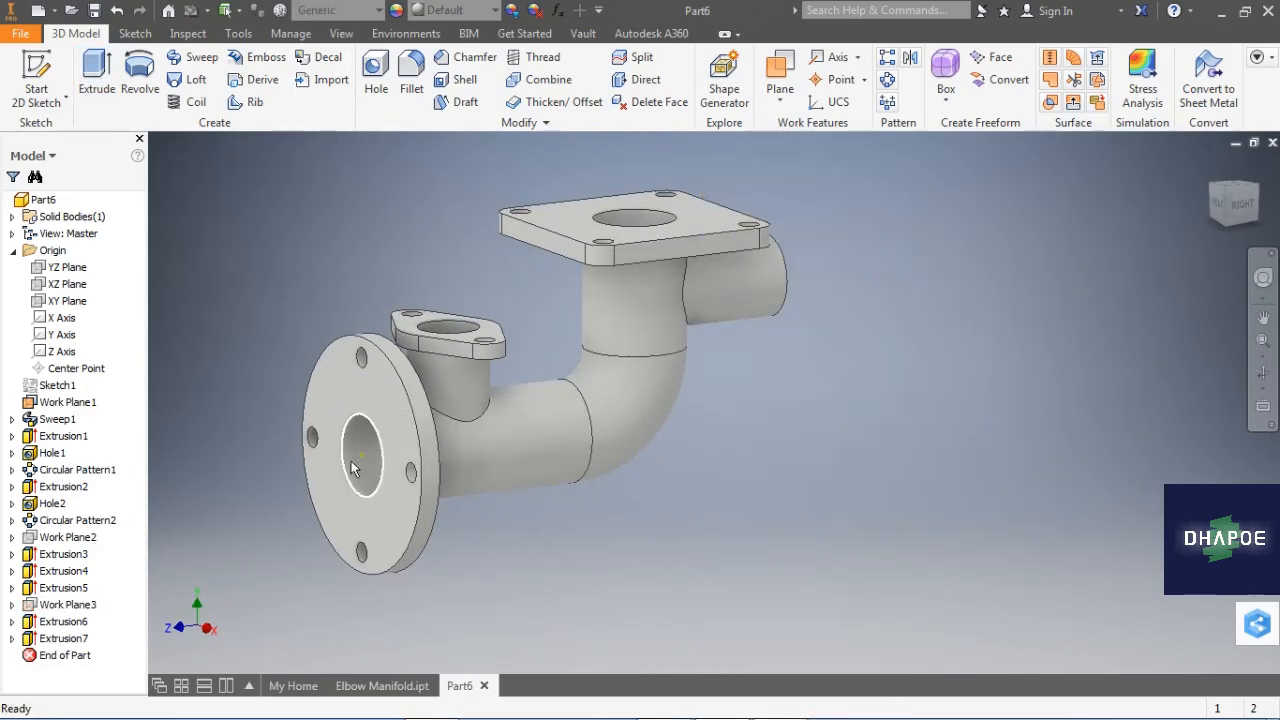
right_click(364, 461)
left_click(428, 267)
middle_click_drag(429, 273, 559, 311)
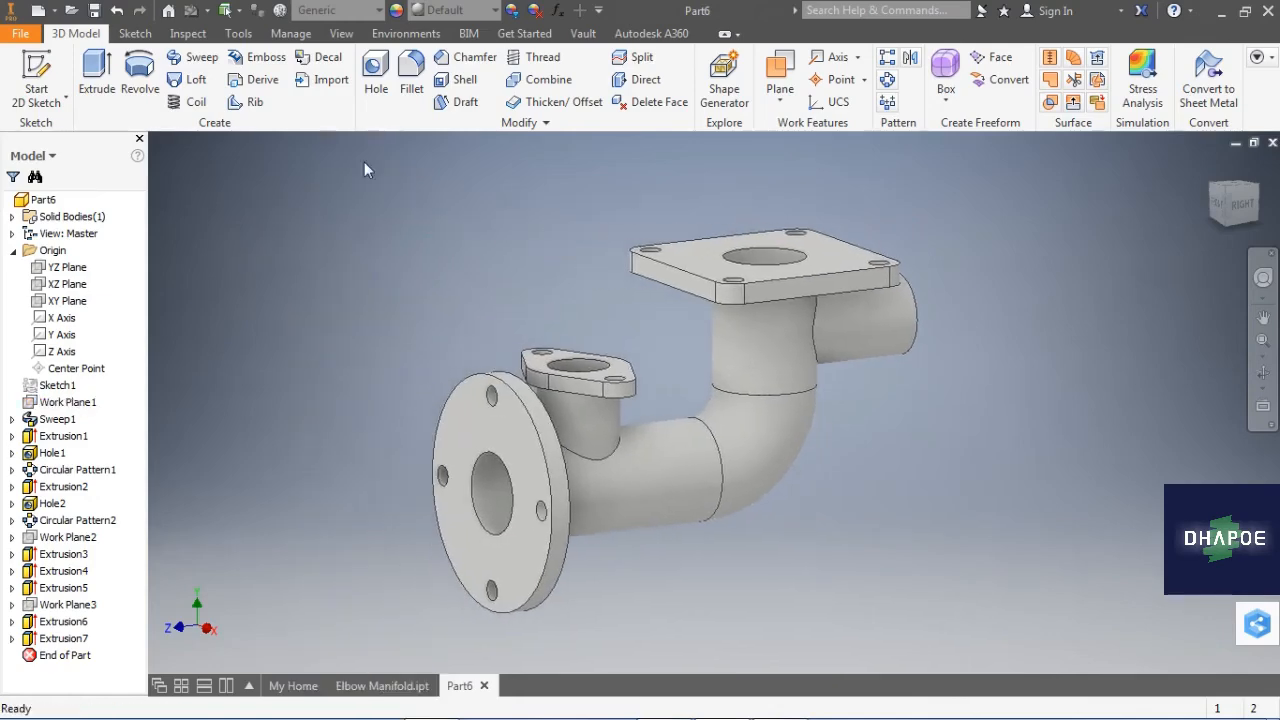
Step: Set the part's appearance to Red from the Inventor Material Library
left_click(497, 13)
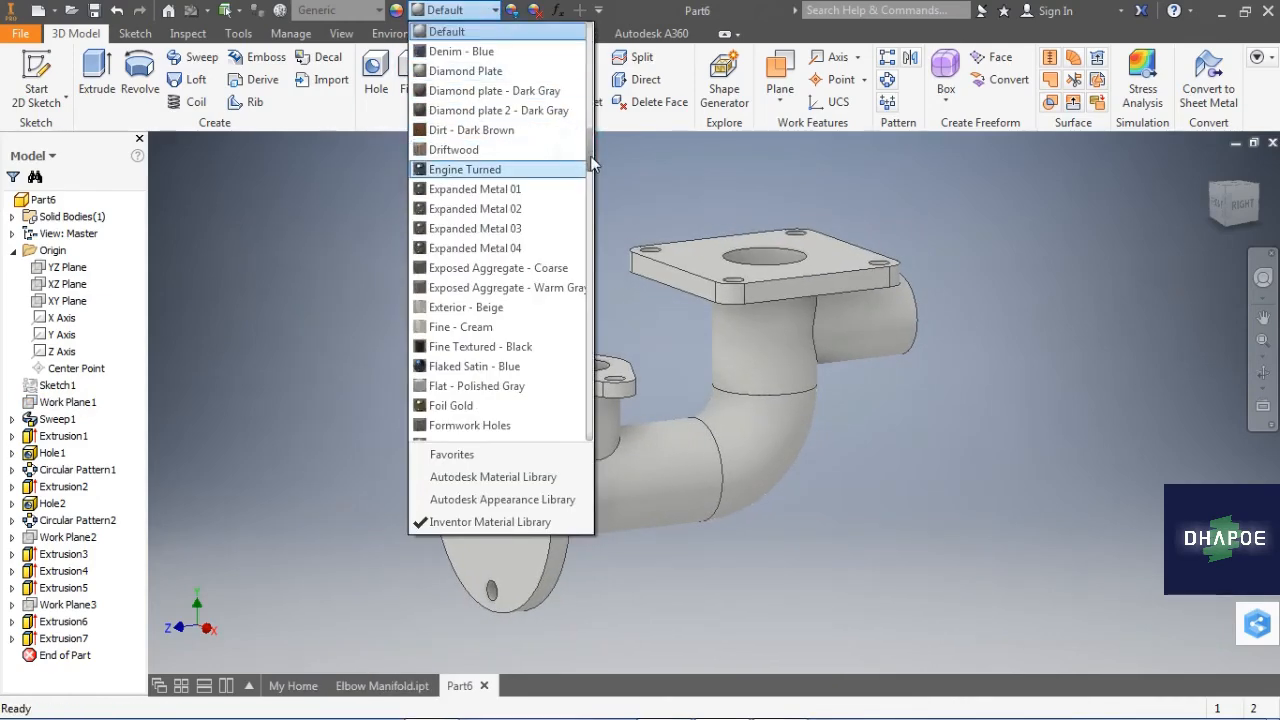
left_click_drag(590, 162, 595, 225)
left_click_drag(596, 233, 597, 301)
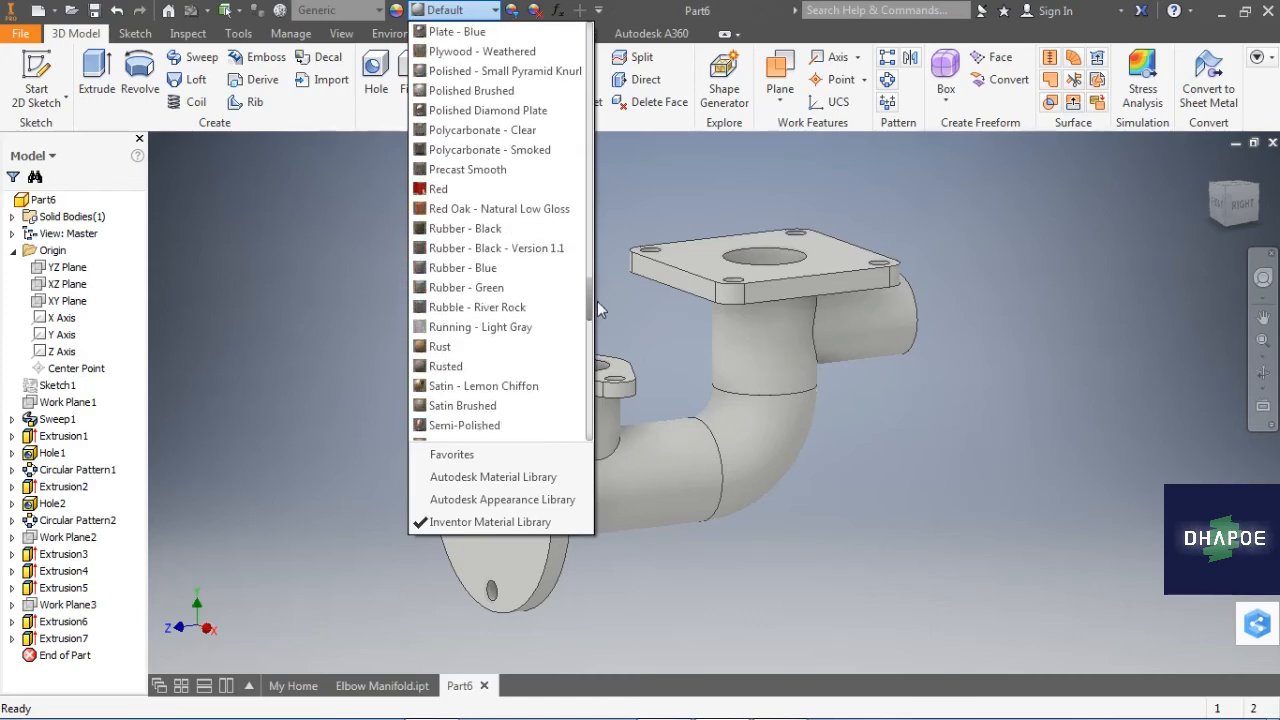
left_click(450, 191)
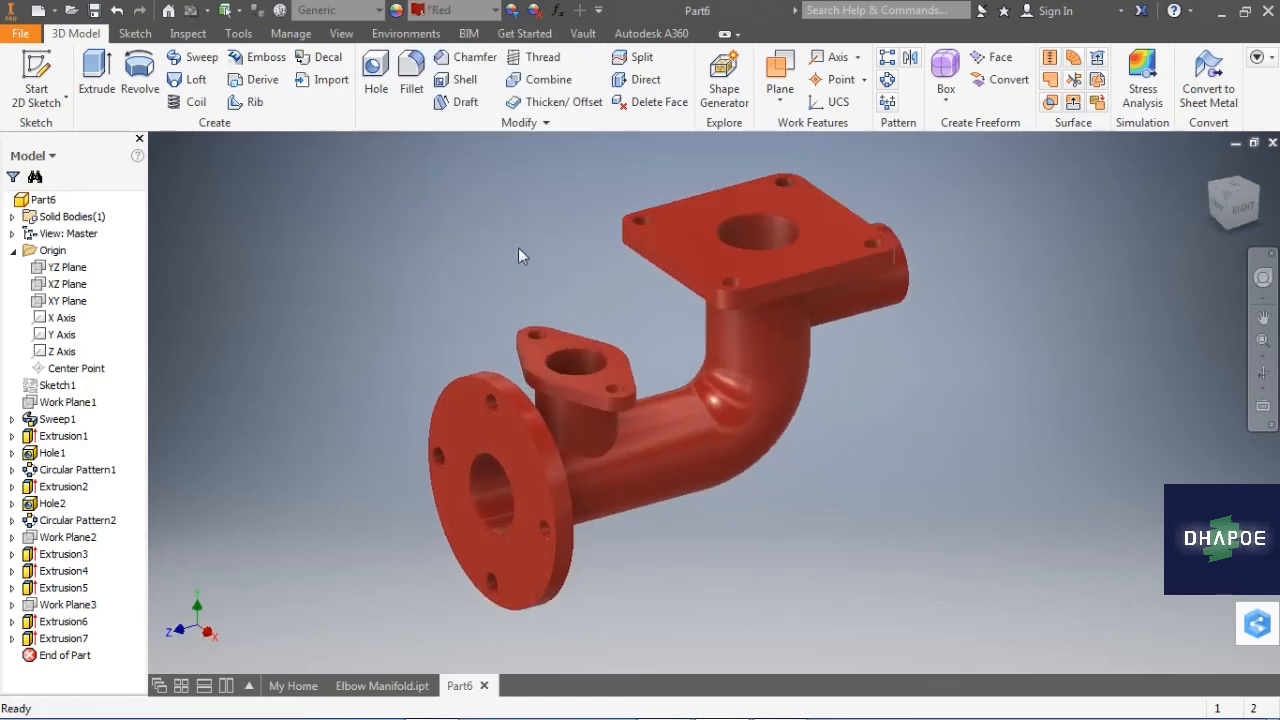
Step: Examine the finished manifold's flanges and branches from several angles
mouse_move(518, 249)
middle_mouse_down("shift")
mouse_move(431, 251)
mouse_move(515, 259)
middle_mouse_up("shift")
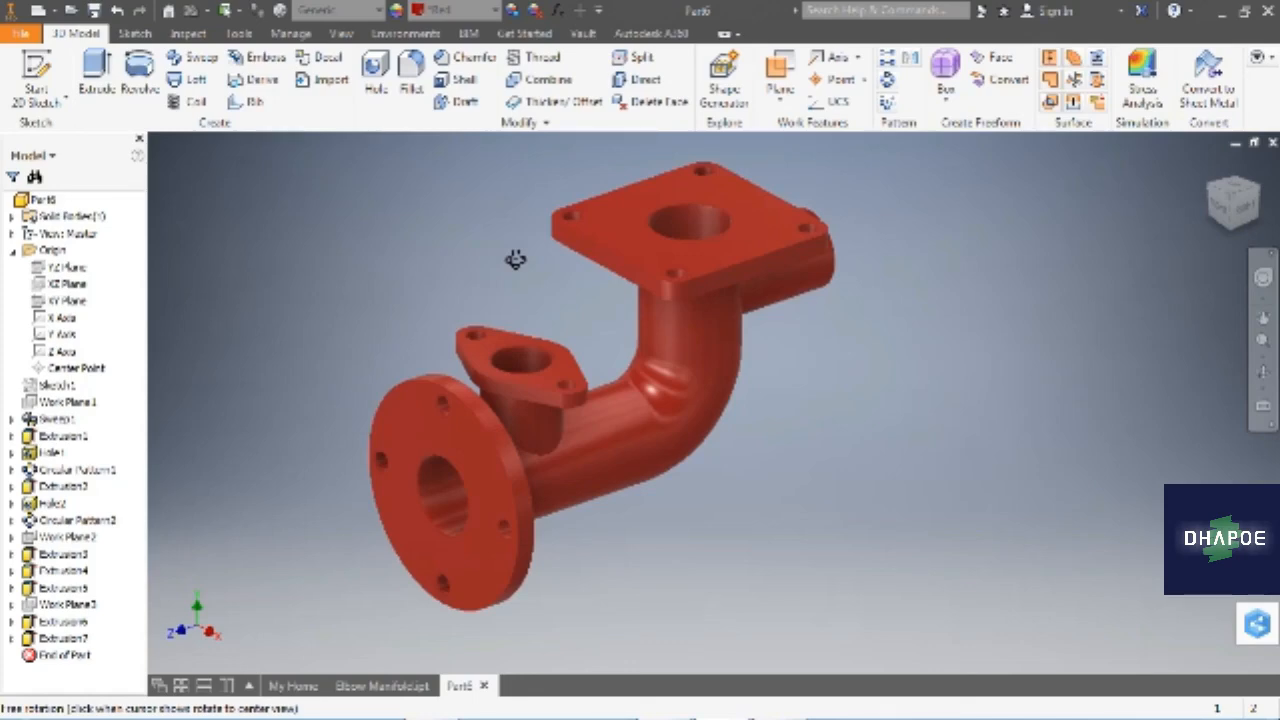
mouse_move(515, 259)
left_mouse_down()
mouse_move(640, 238)
mouse_move(512, 253)
left_mouse_up()
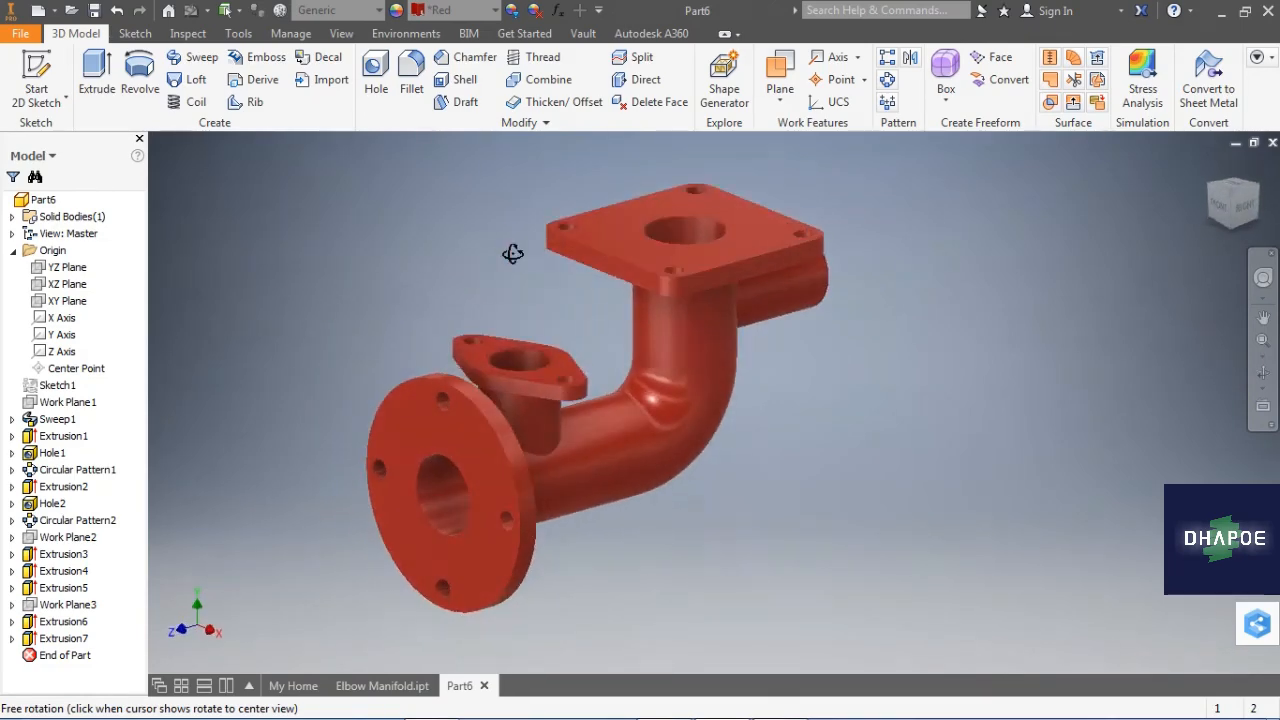
left_click_drag(741, 297, 563, 297)
key("Escape")
left_click_drag(743, 316, 440, 299)
left_click_drag(708, 306, 478, 315)
key("Escape")
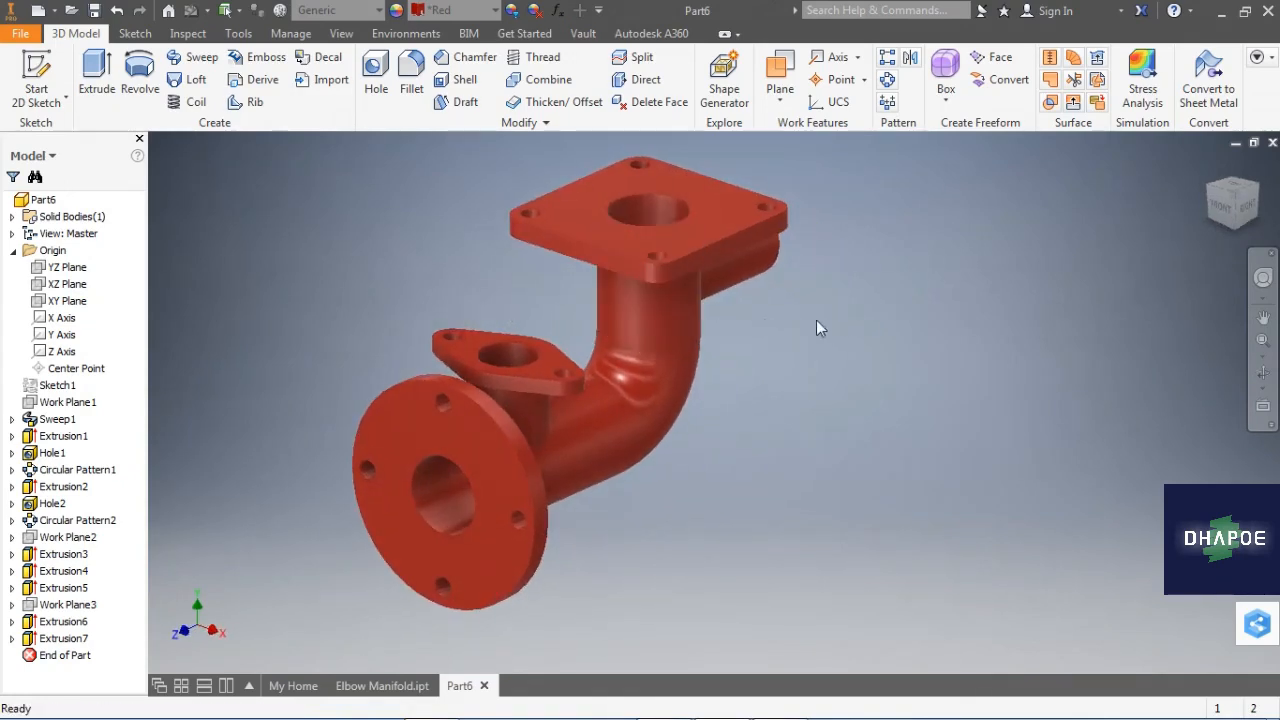
middle_click_drag(827, 312, 882, 332)
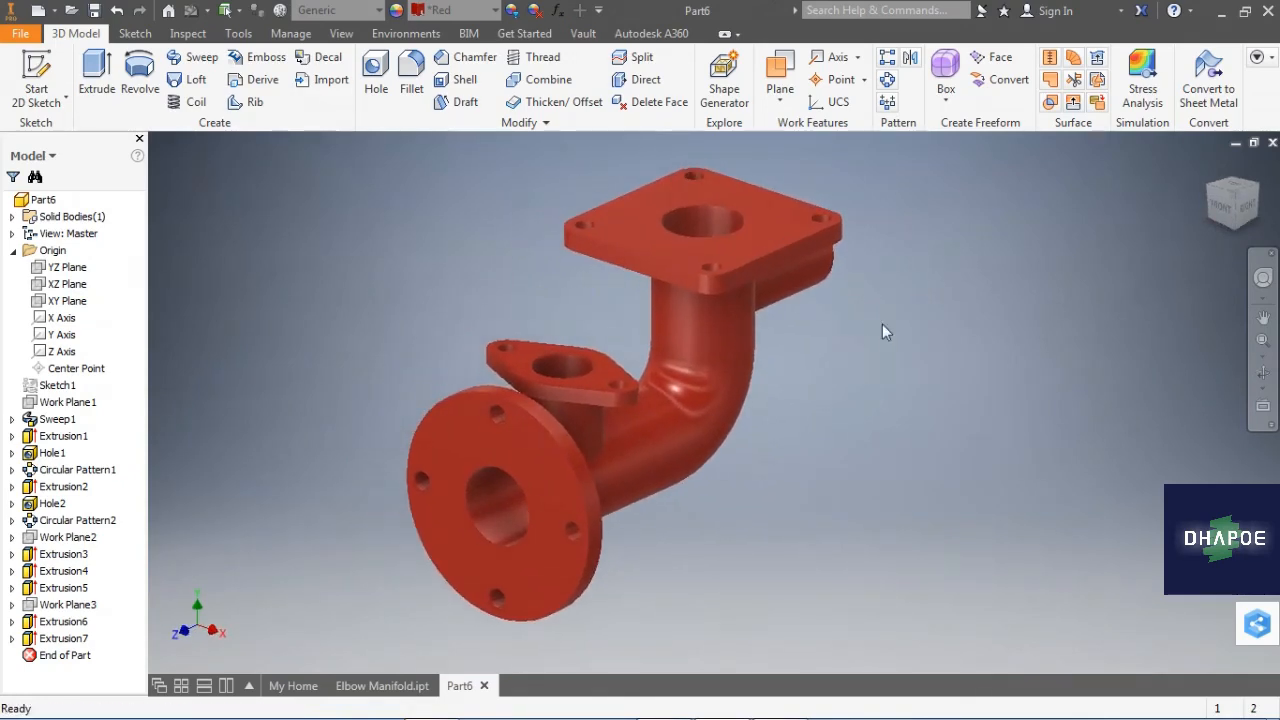